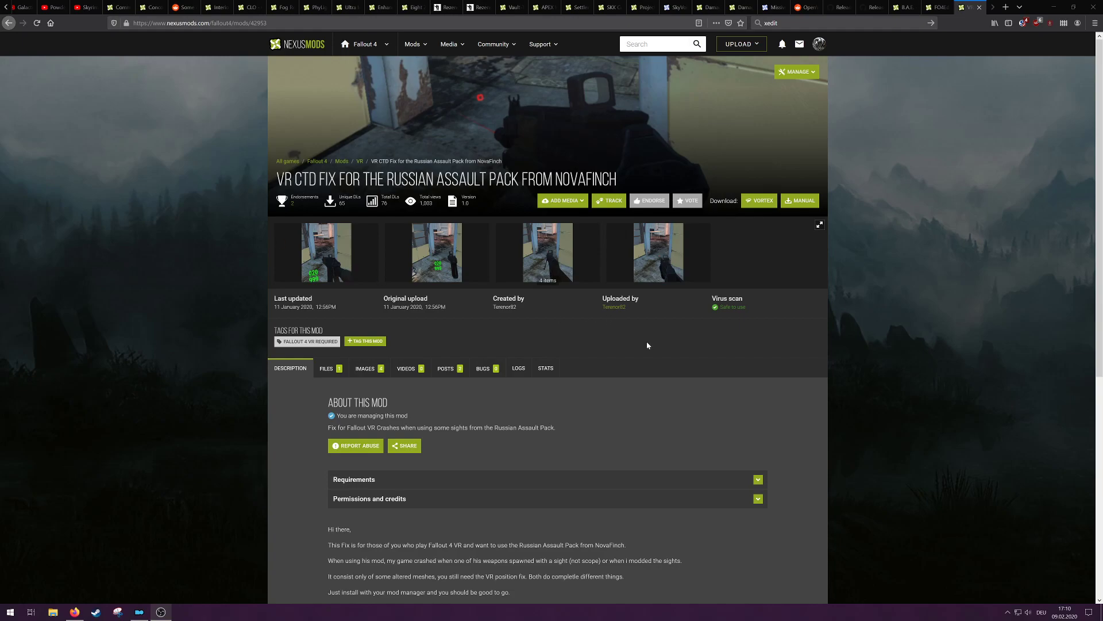
# Step: Review the download pages for NifSkope 2.0 Dev 7, B.A.E. - Bethesda Archive Extractor and FO4Edit in the browser
pyautogui.click(869, 5)
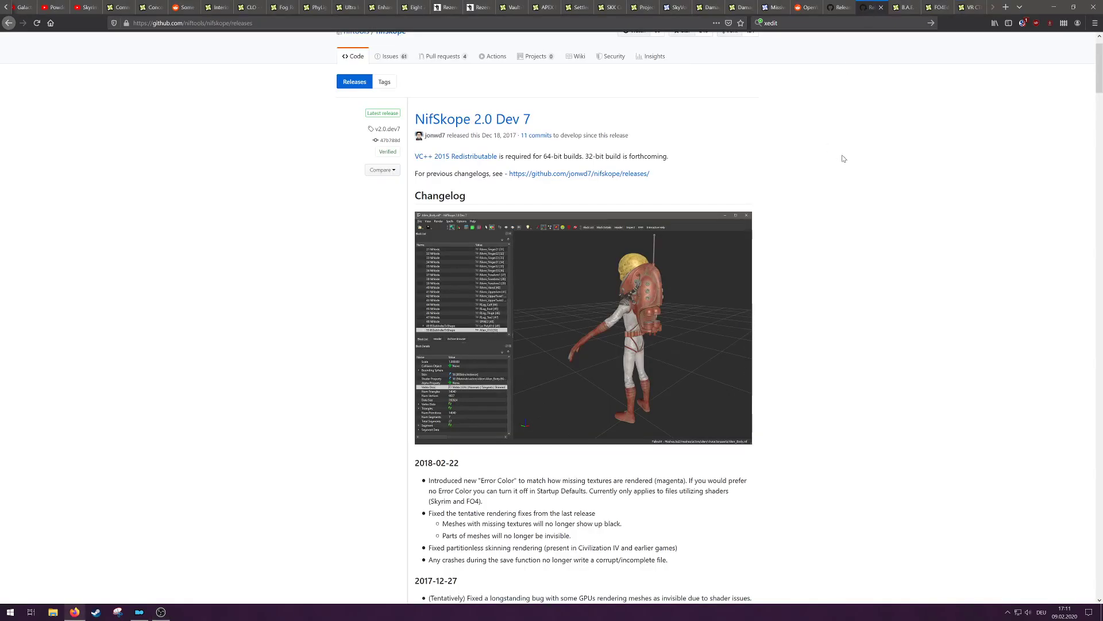
pyautogui.scroll(-1, 862, 205)
pyautogui.scroll(2, 862, 204)
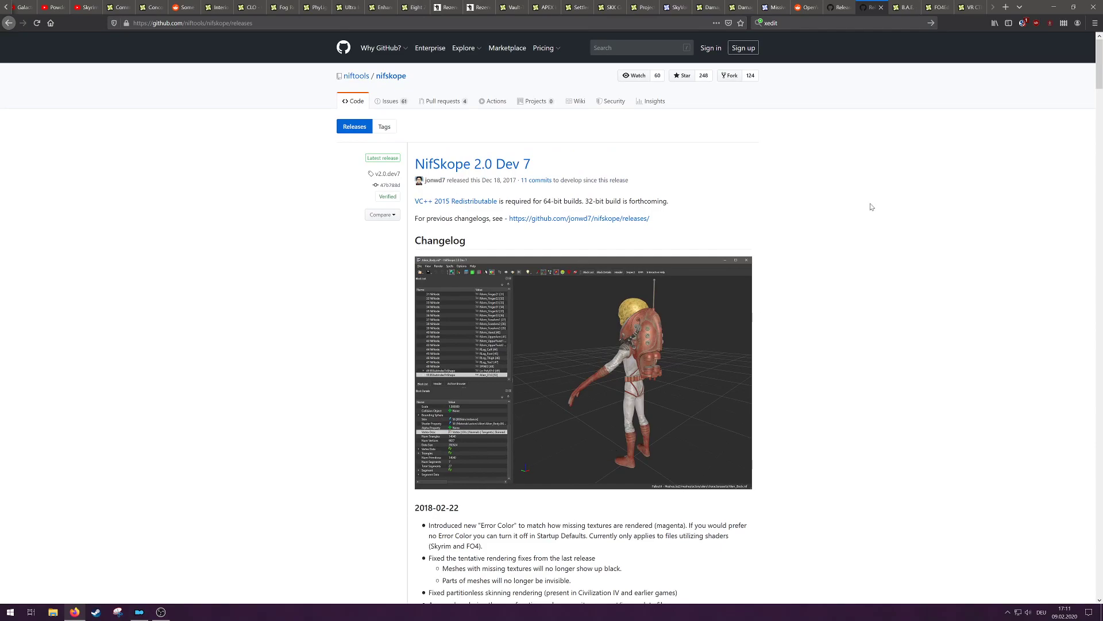
pyautogui.click(901, 6)
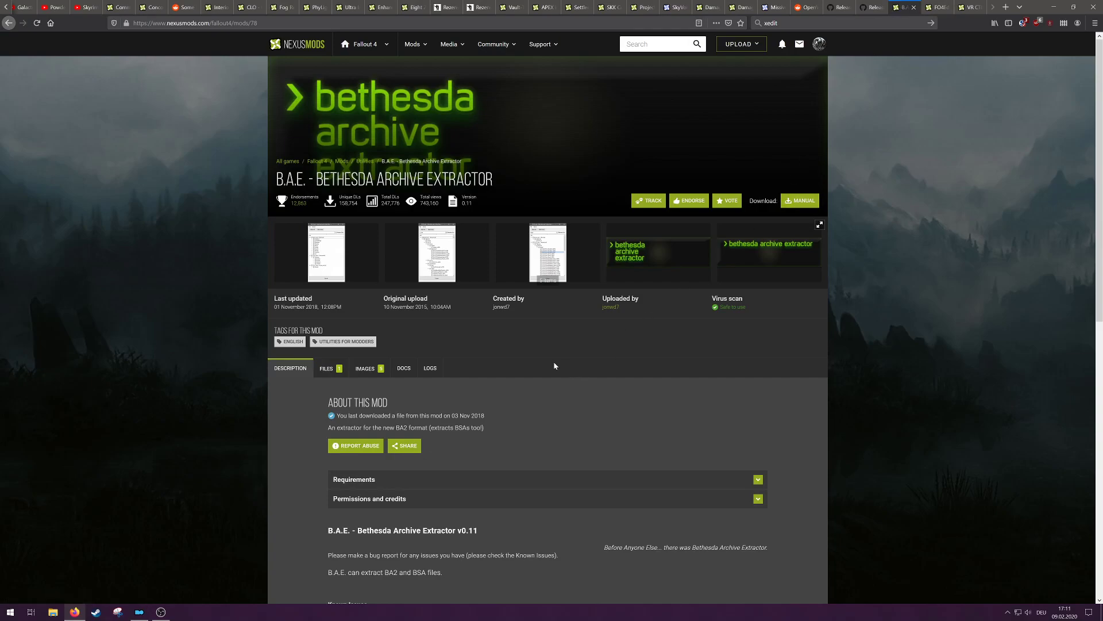
pyautogui.click(931, 8)
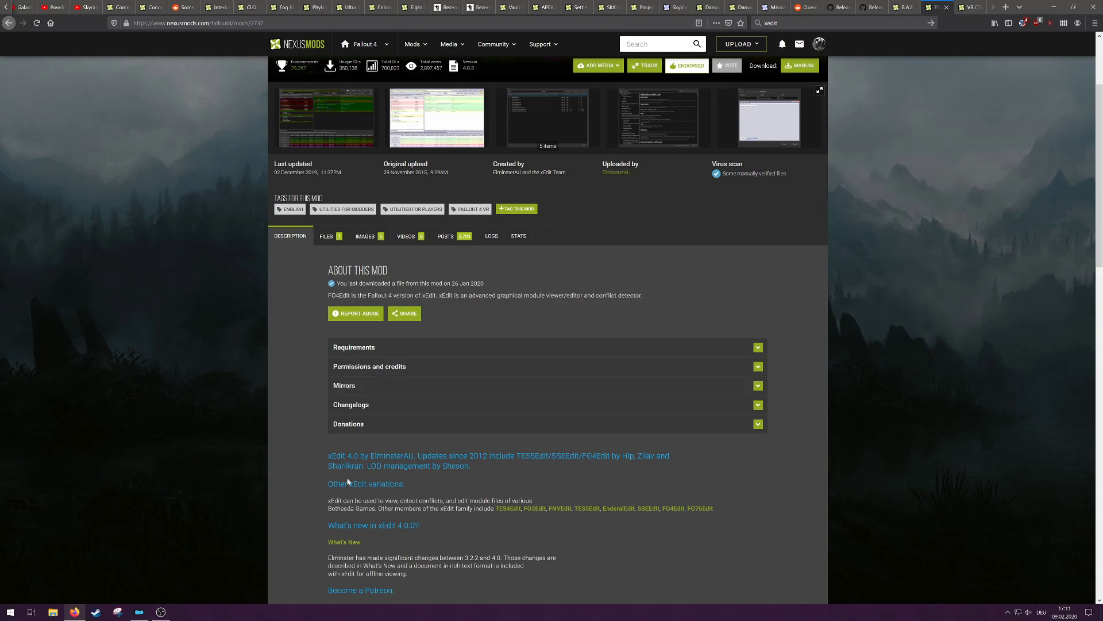
# Step: Switch to Mod Organizer, launch FO4VREdit through it and deselect all plugins in the module selection
pyautogui.click(139, 612)
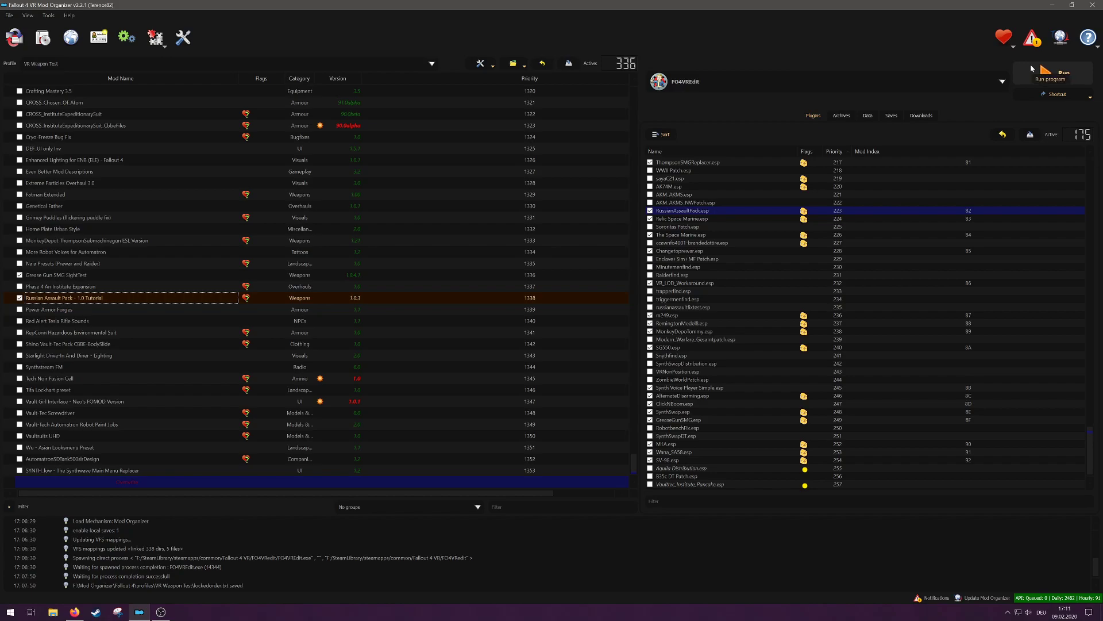
pyautogui.click(1064, 75)
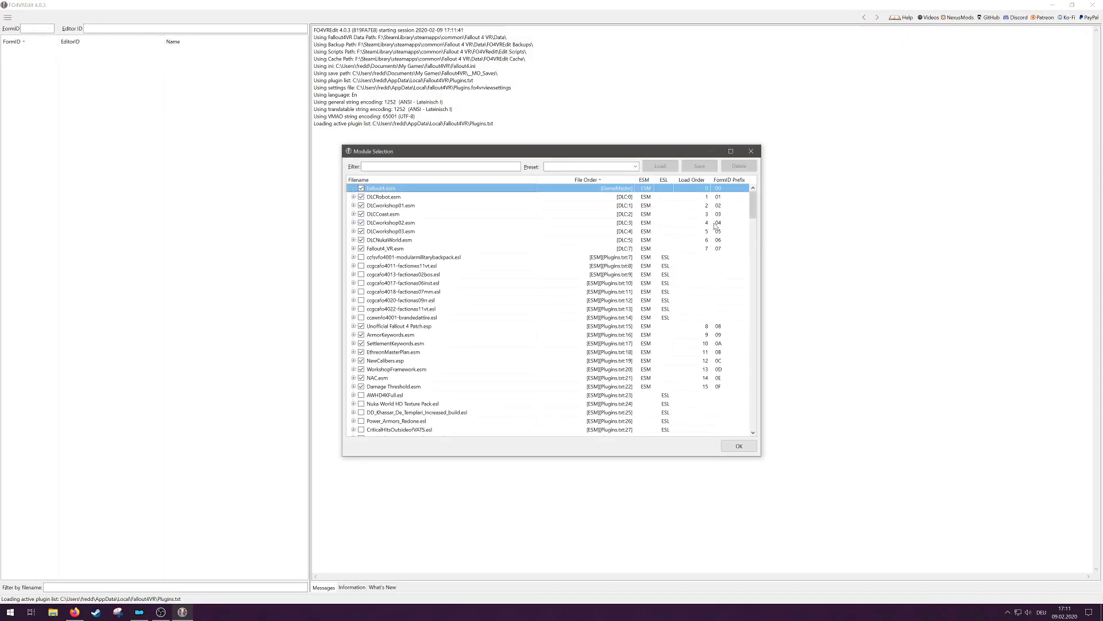
pyautogui.rightClick(480, 292)
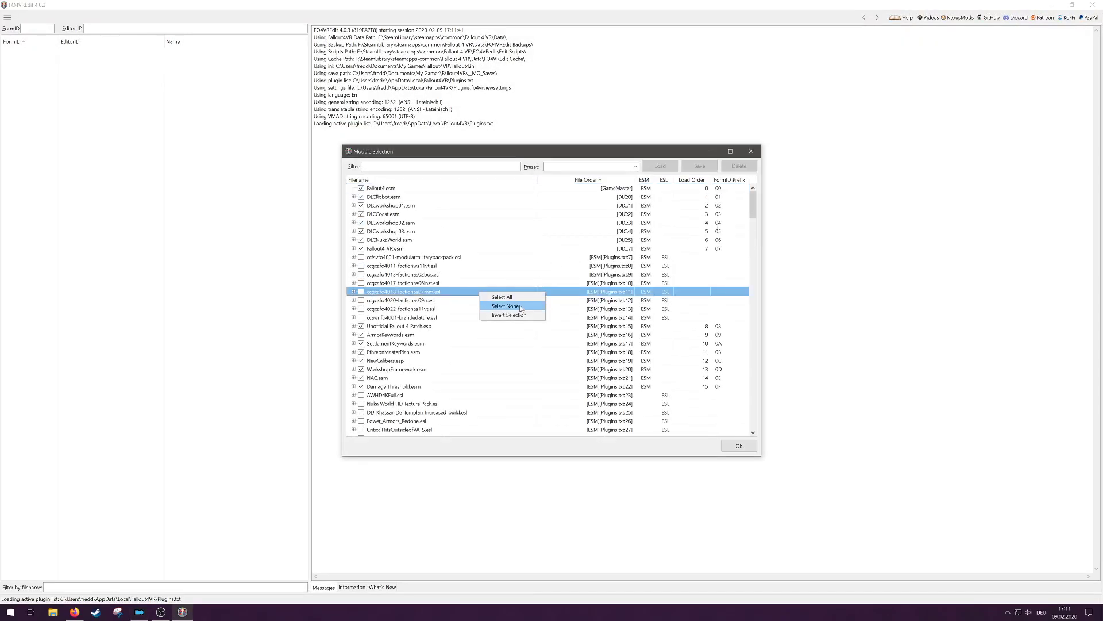
pyautogui.click(520, 307)
# Step: Filter the module list to find and tick RussianAssaultPack.esp and GreaseGunSMG.esp, and load both plugins
pyautogui.click(414, 167)
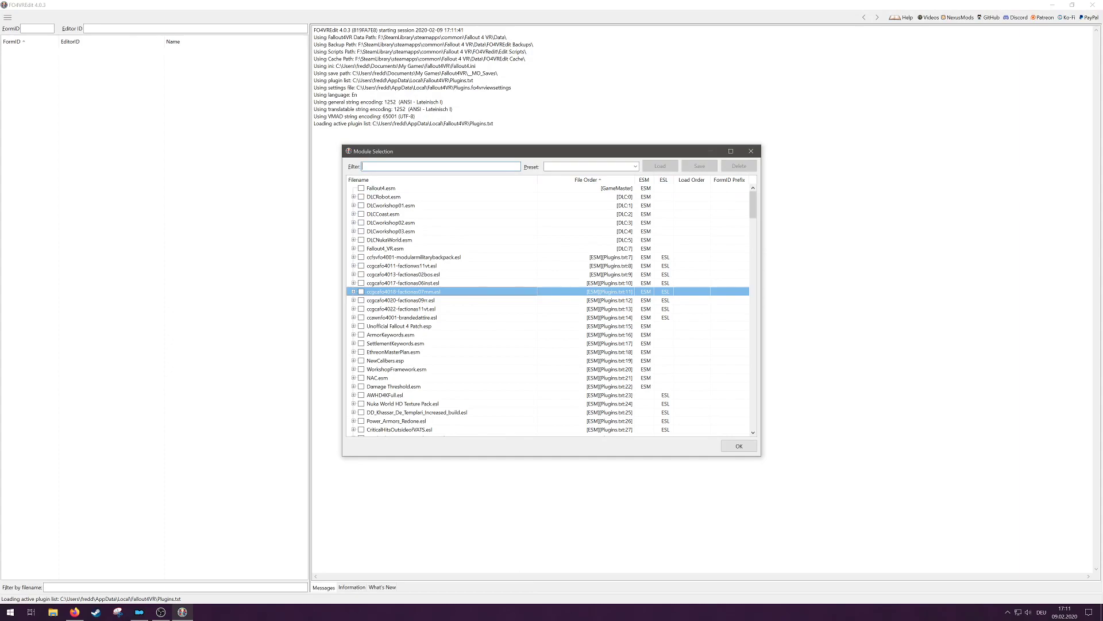
pyautogui.write('russi')
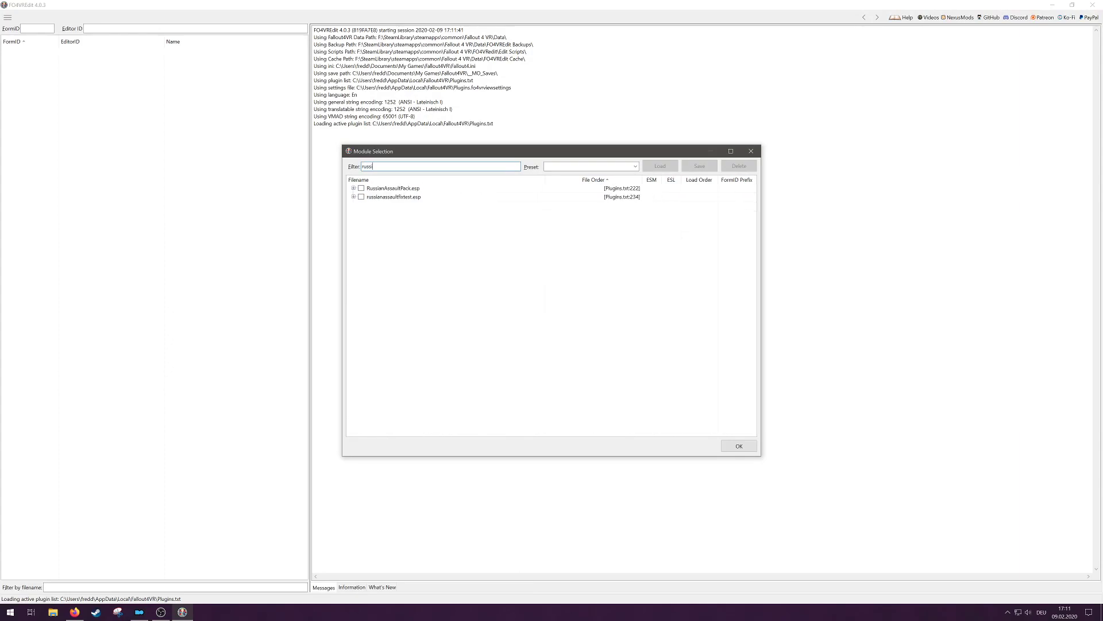
pyautogui.click(360, 188)
pyautogui.moveTo(382, 166); pyautogui.dragTo(352, 168)
pyautogui.write('grease')
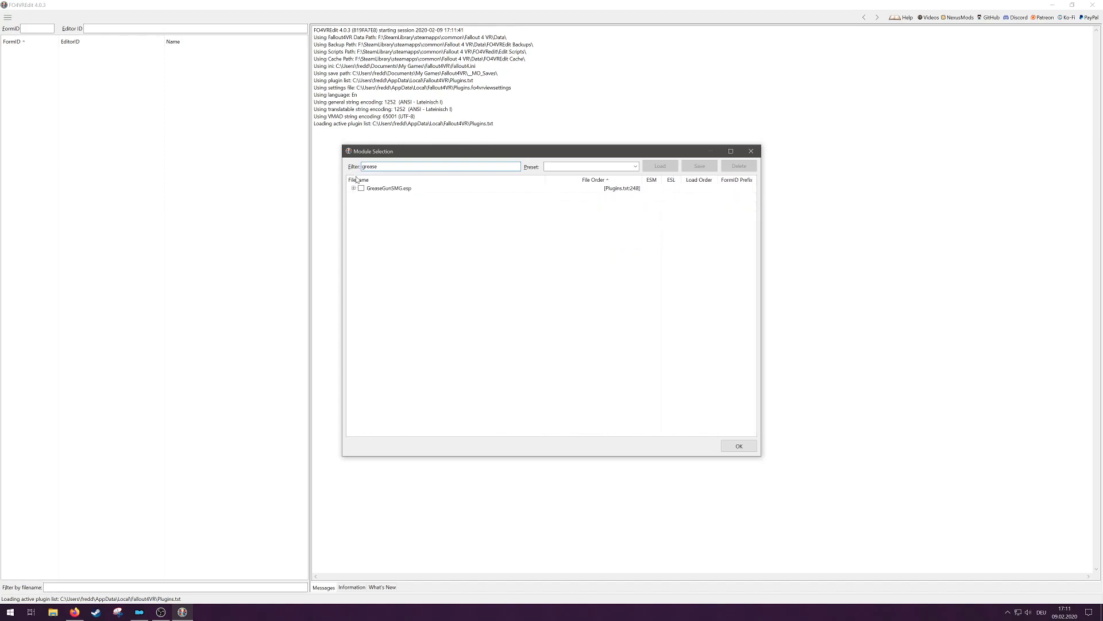
pyautogui.click(362, 189)
pyautogui.click(738, 447)
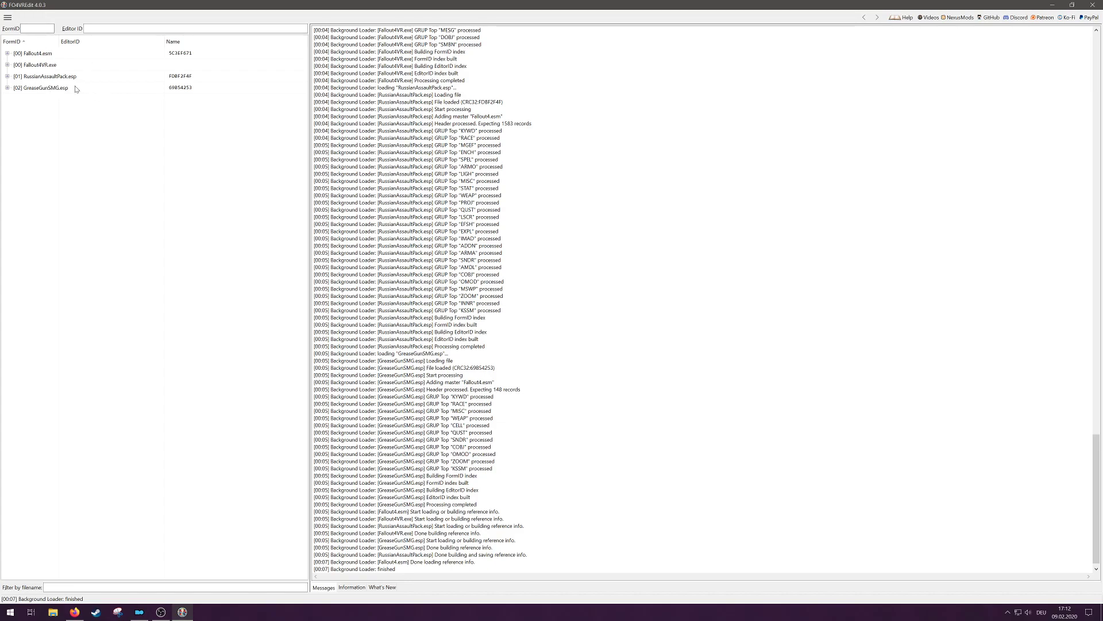
# Step: Set the Version in the file header of RussianAssaultPack.esp to 0.95, accepting the edit warning
pyautogui.click(7, 77)
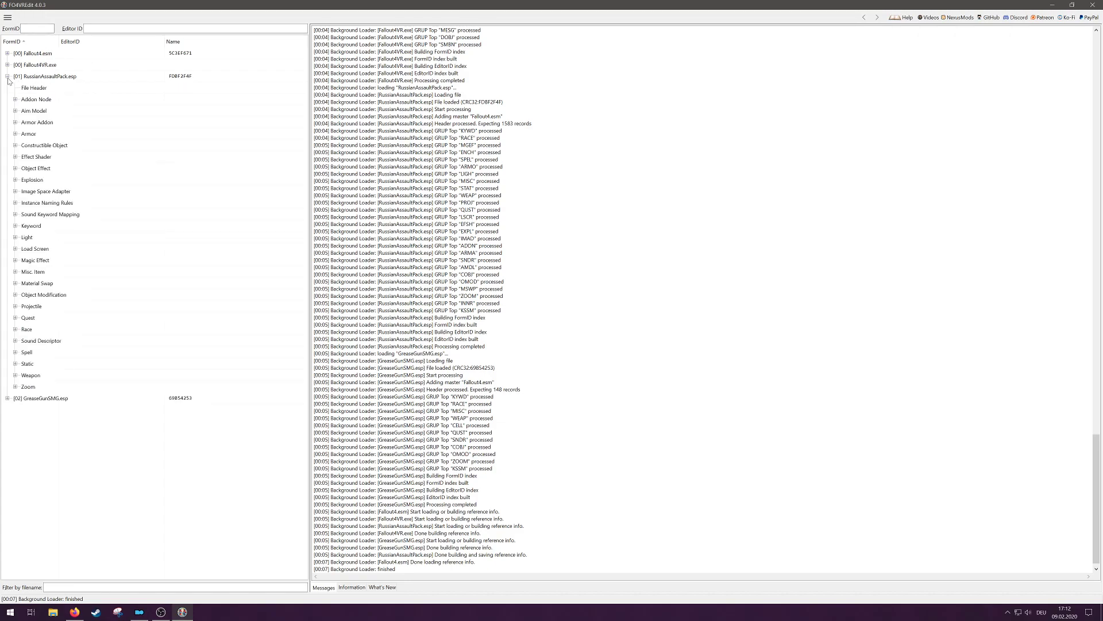
pyautogui.click(35, 90)
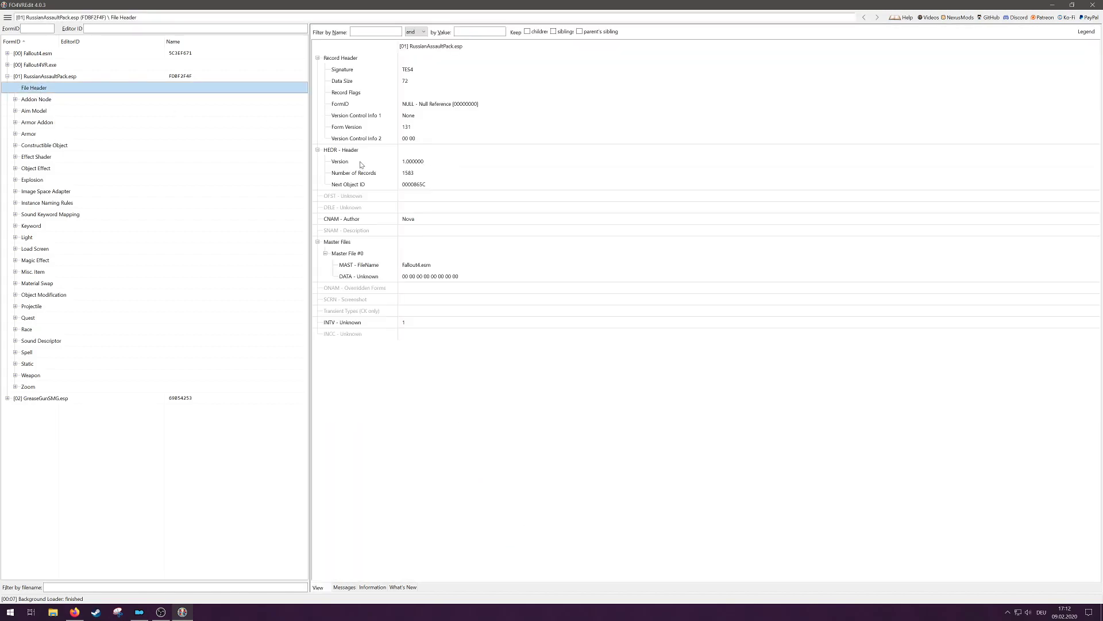
pyautogui.rightClick(444, 165)
pyautogui.click(457, 166)
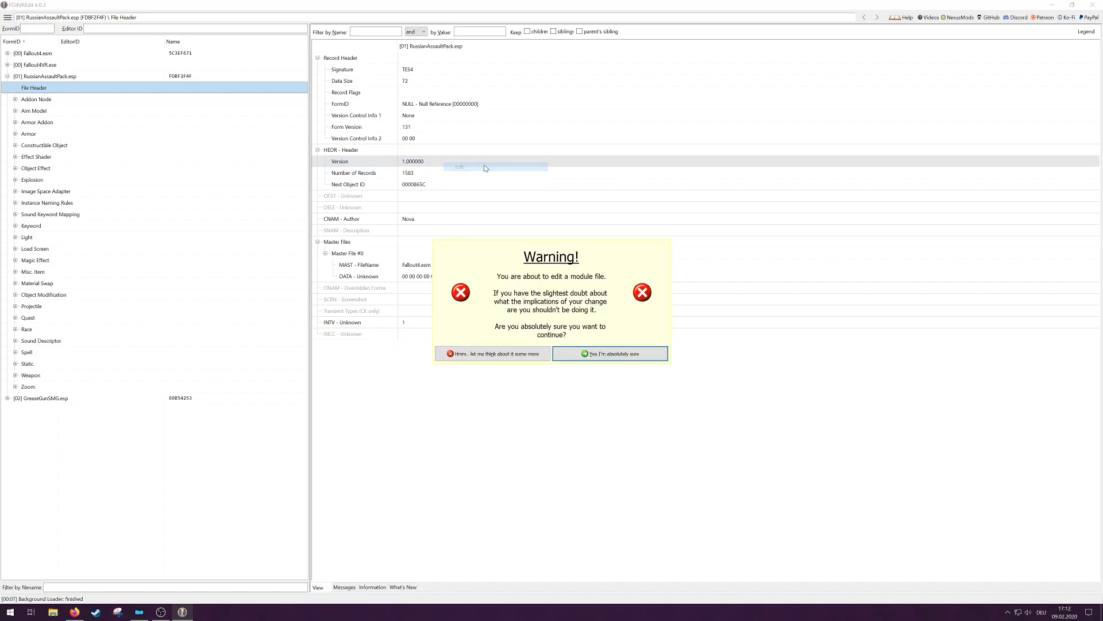
pyautogui.click(633, 358)
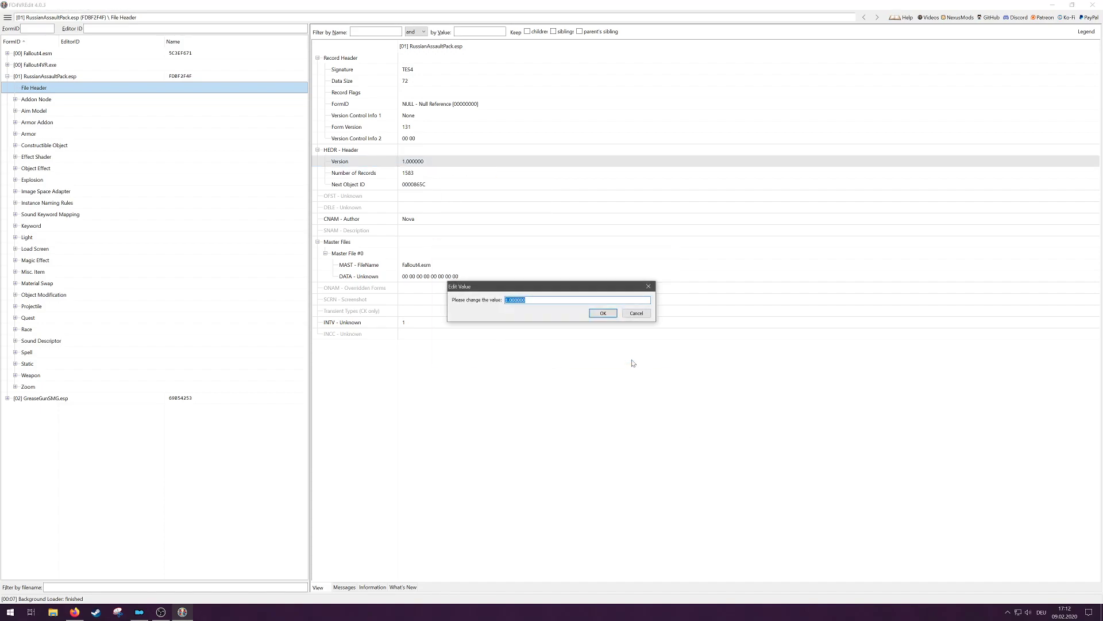
pyautogui.write('0.95')
pyautogui.press('Return')
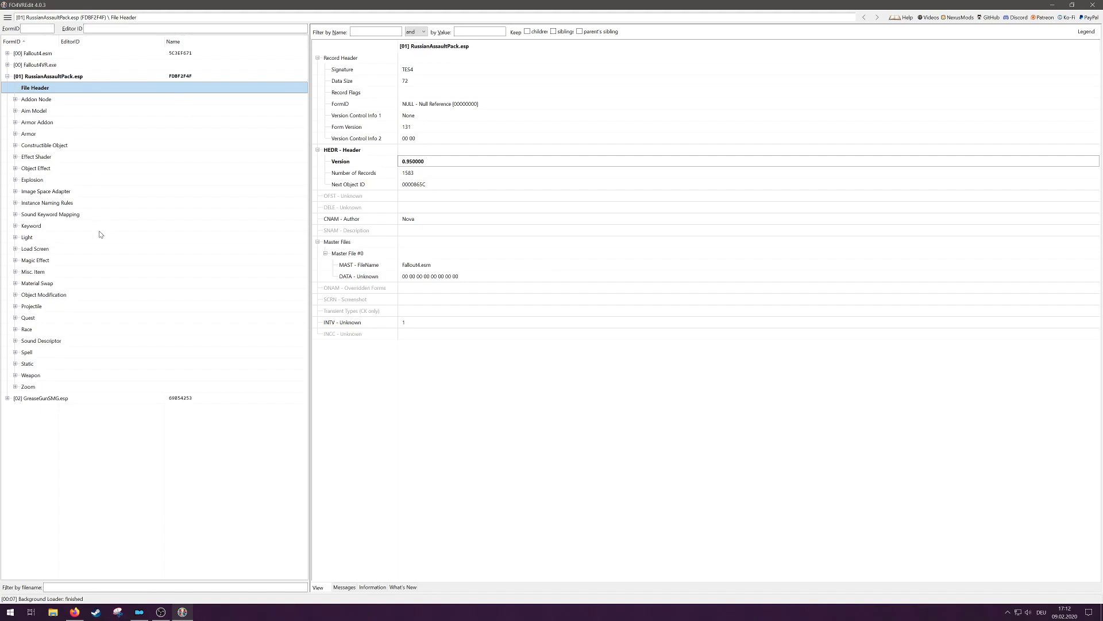
# Step: Examine the PPBizon weapon record's keywords, attach parent slots and object template includes, along with the plugin's Object Modification list
pyautogui.click(16, 375)
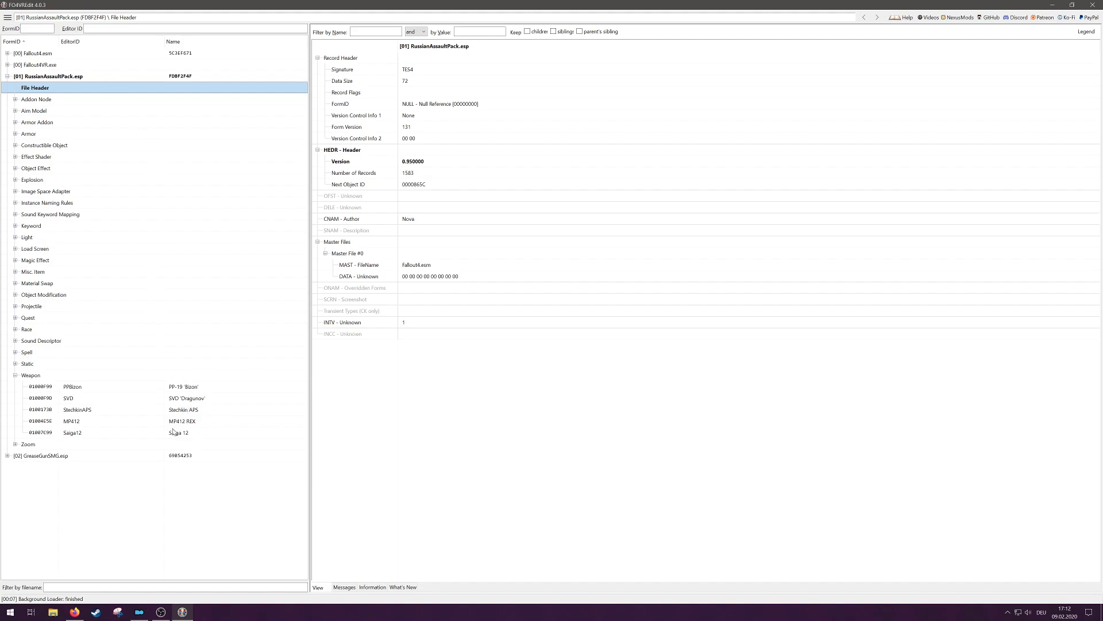
pyautogui.click(198, 384)
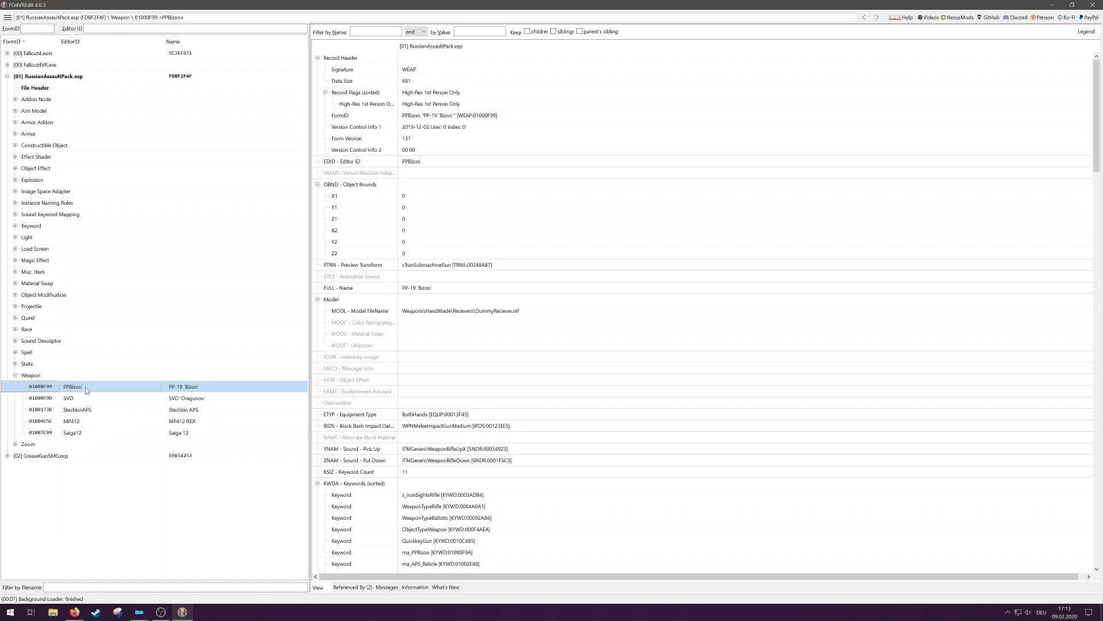
pyautogui.click(16, 296)
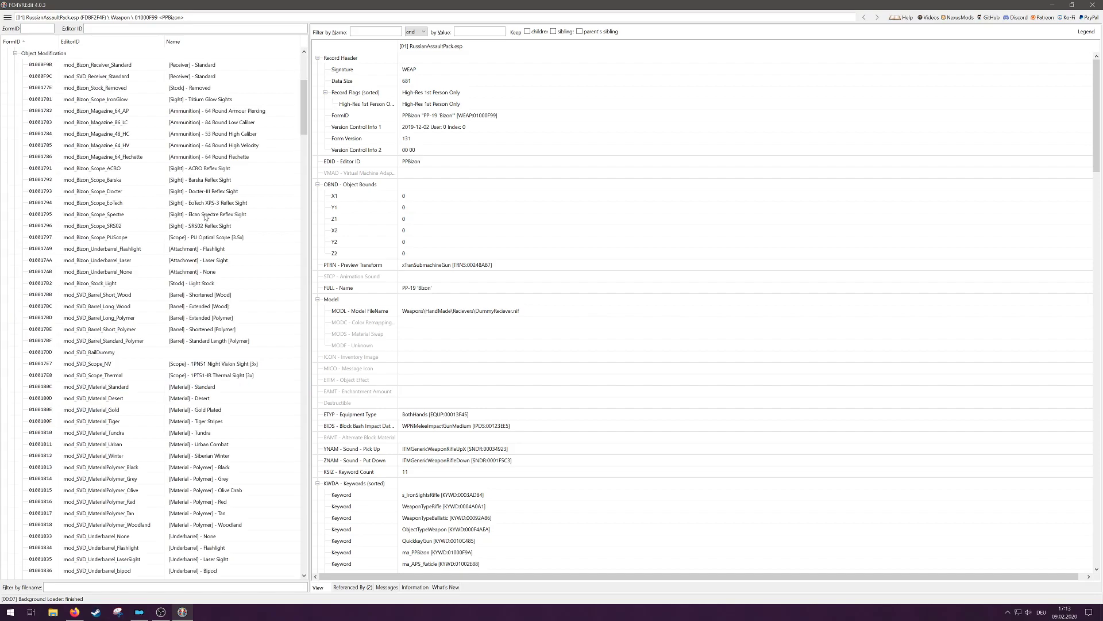
pyautogui.moveTo(305, 119); pyautogui.dragTo(303, 543)
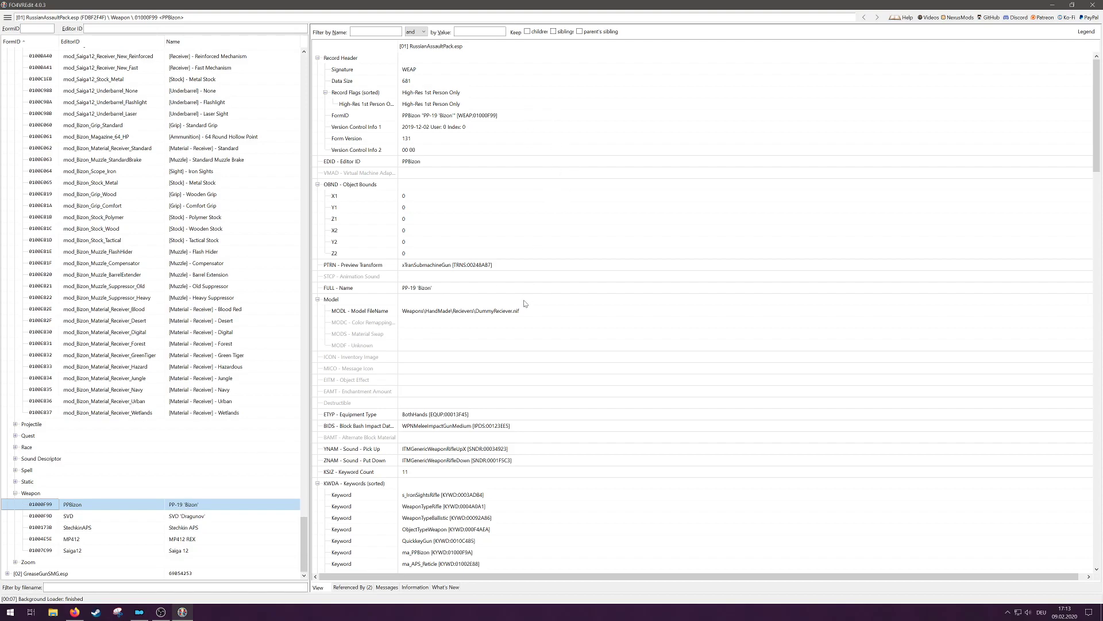
pyautogui.moveTo(1099, 124); pyautogui.dragTo(1098, 150)
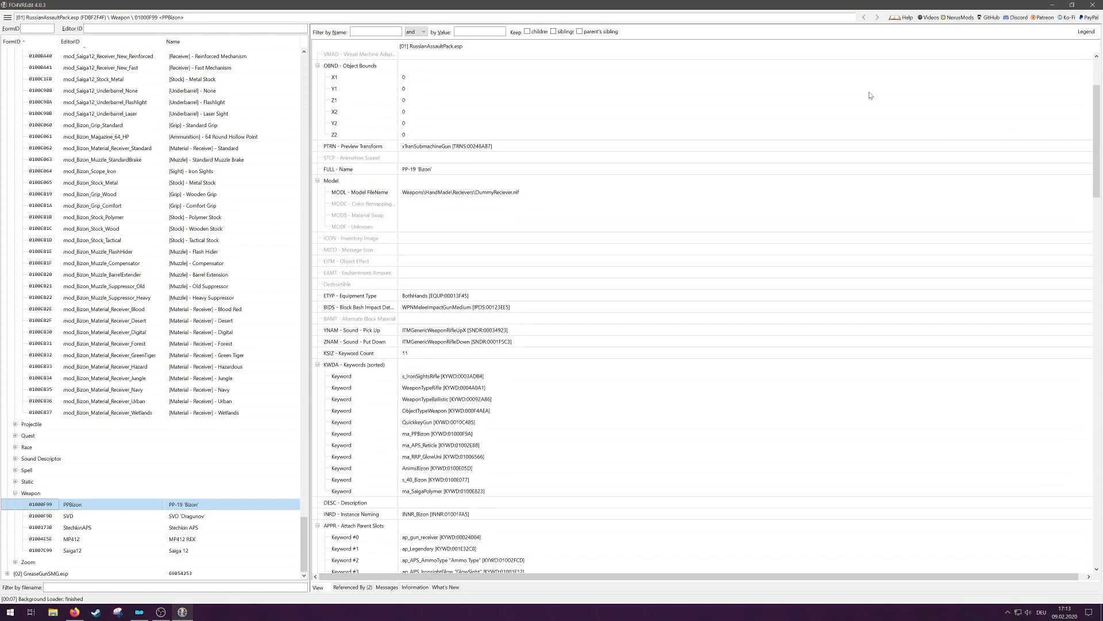
pyautogui.scroll(-6, 639, 294)
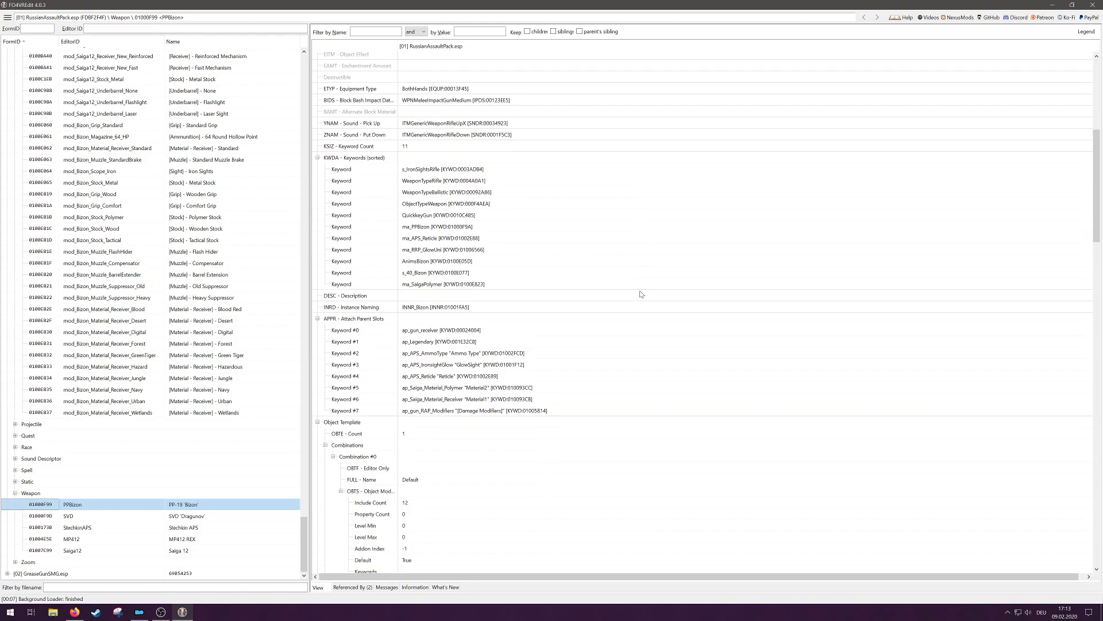
pyautogui.scroll(-3, 641, 294)
pyautogui.scroll(-3, 641, 294)
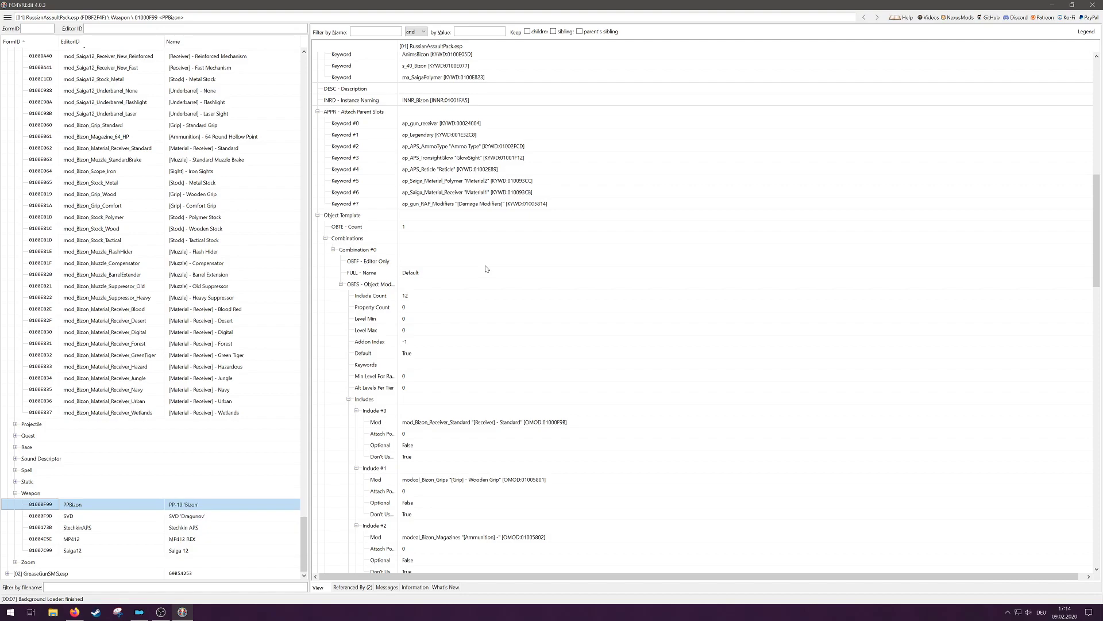
pyautogui.moveTo(1096, 212); pyautogui.dragTo(1101, 249)
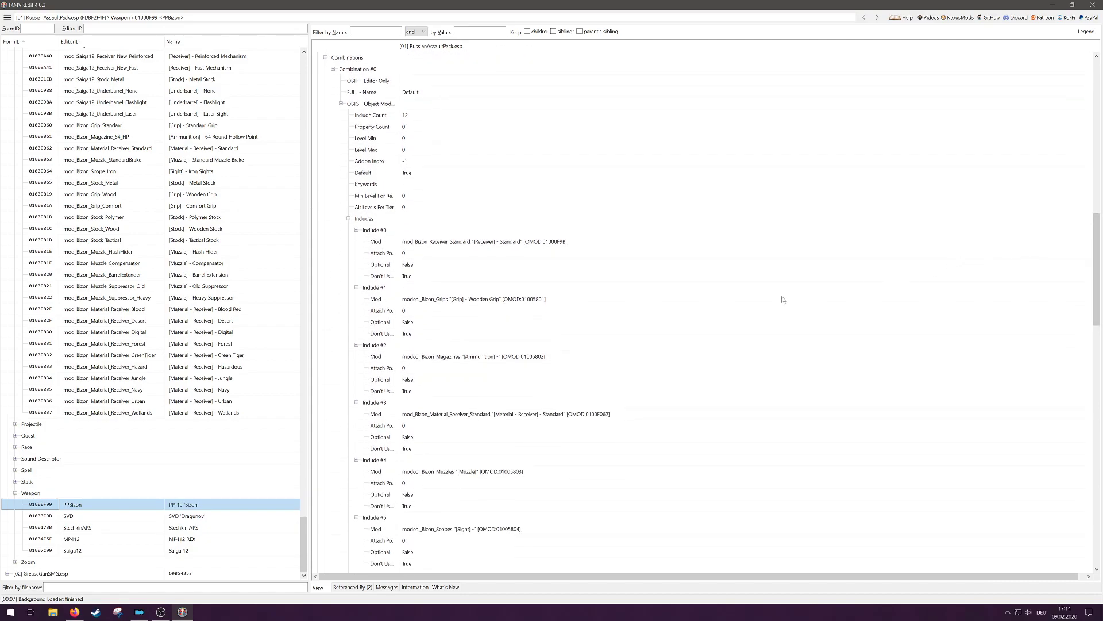
pyautogui.scroll(-2, 741, 302)
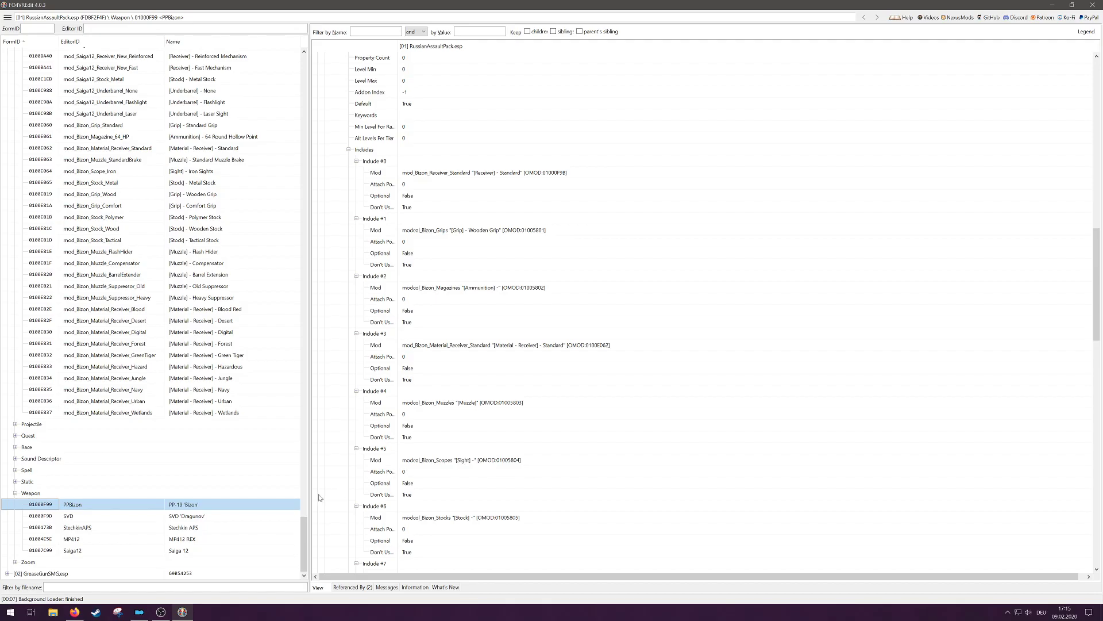
# Step: Copy the full FormID text of the mod_Bizon_Scope_Iron object modification record
pyautogui.moveTo(304, 540)
pyautogui.mouseDown()
pyautogui.moveTo(303, 226)
pyautogui.moveTo(359, 140)
pyautogui.moveTo(299, 109)
pyautogui.moveTo(309, 536)
pyautogui.mouseUp()
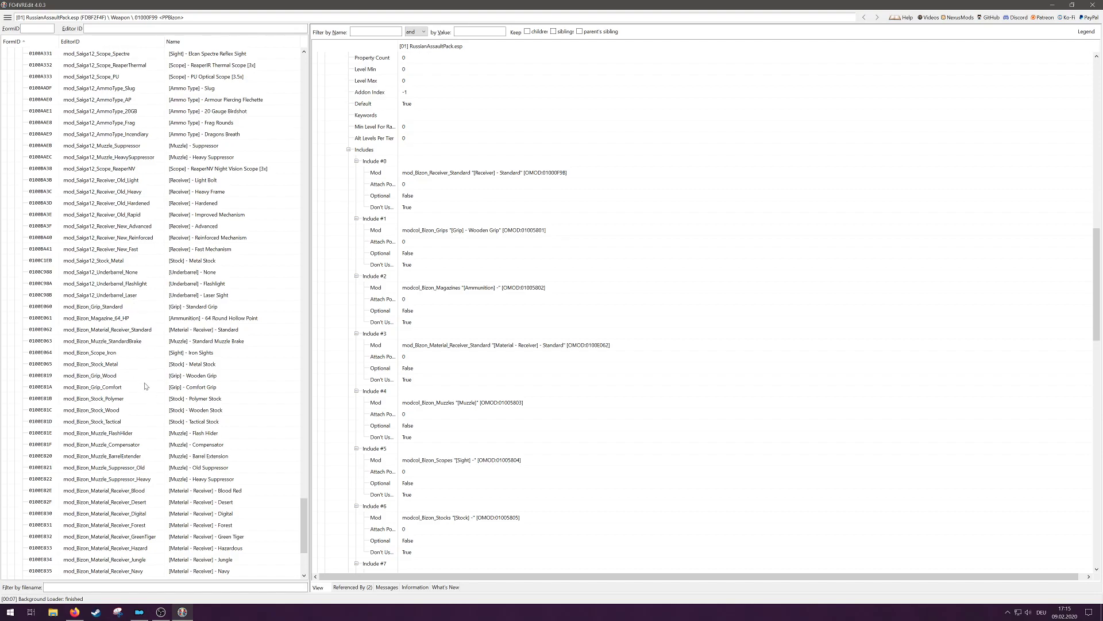
pyautogui.scroll(-1, 159, 345)
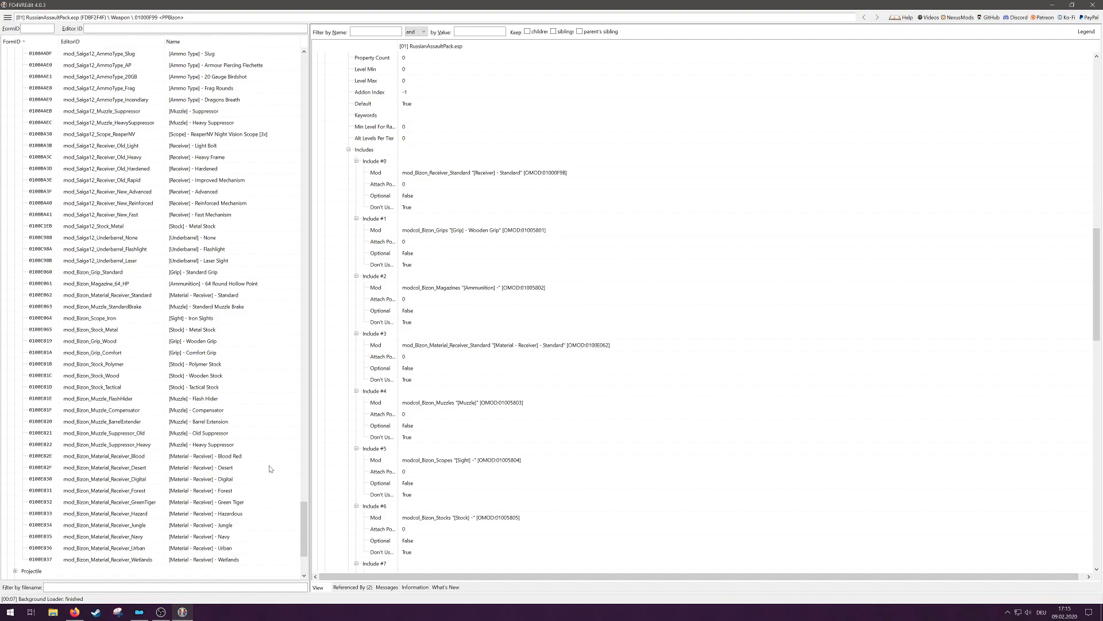
pyautogui.click(179, 320)
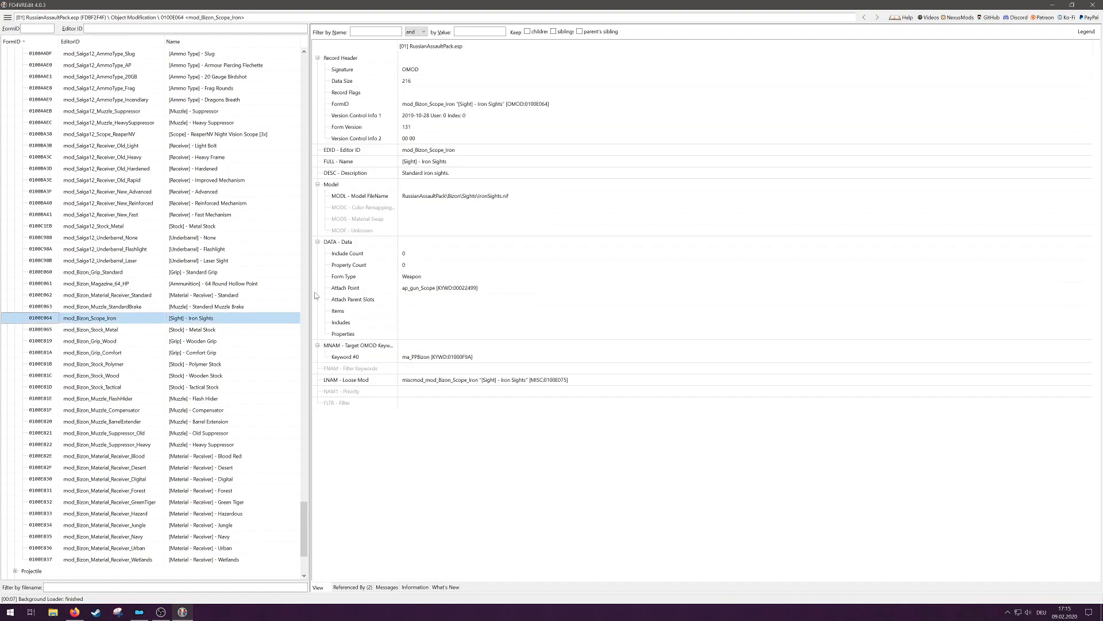
pyautogui.doubleClick(472, 105)
pyautogui.moveTo(572, 238); pyautogui.dragTo(410, 241)
pyautogui.hotkey('ctrl', 'c')
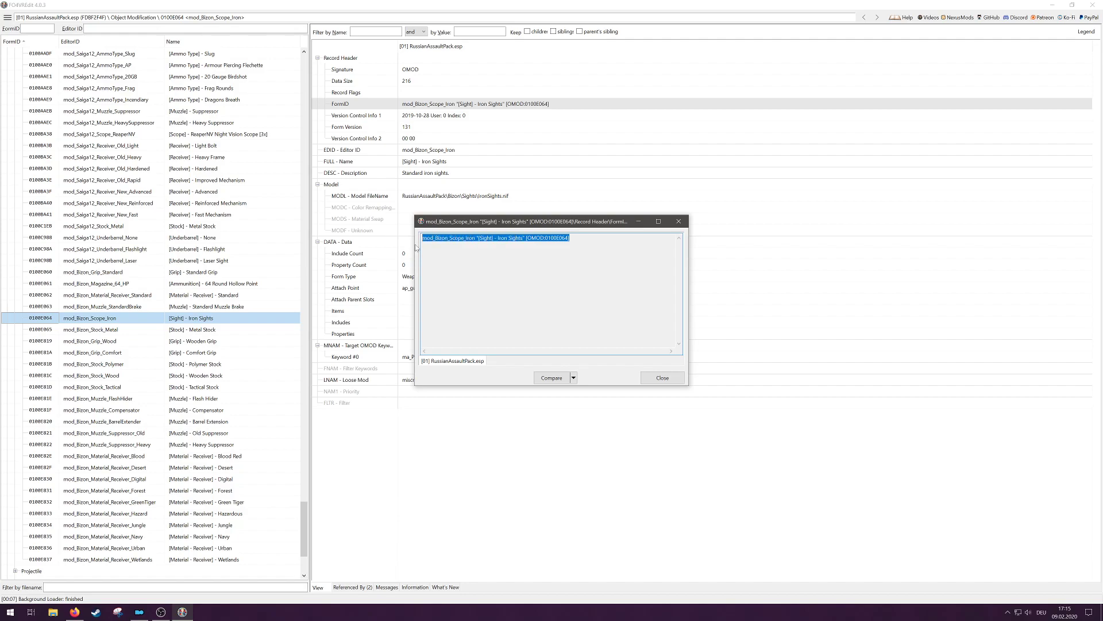
pyautogui.click(679, 221)
# Step: Replace the Mod of Include #5 in the PPBizon weapon record with the copied mod_Bizon_Scope_Iron "[Sight] - Iron Sights" [OMOD:0100E064]
pyautogui.scroll(-4, 254, 454)
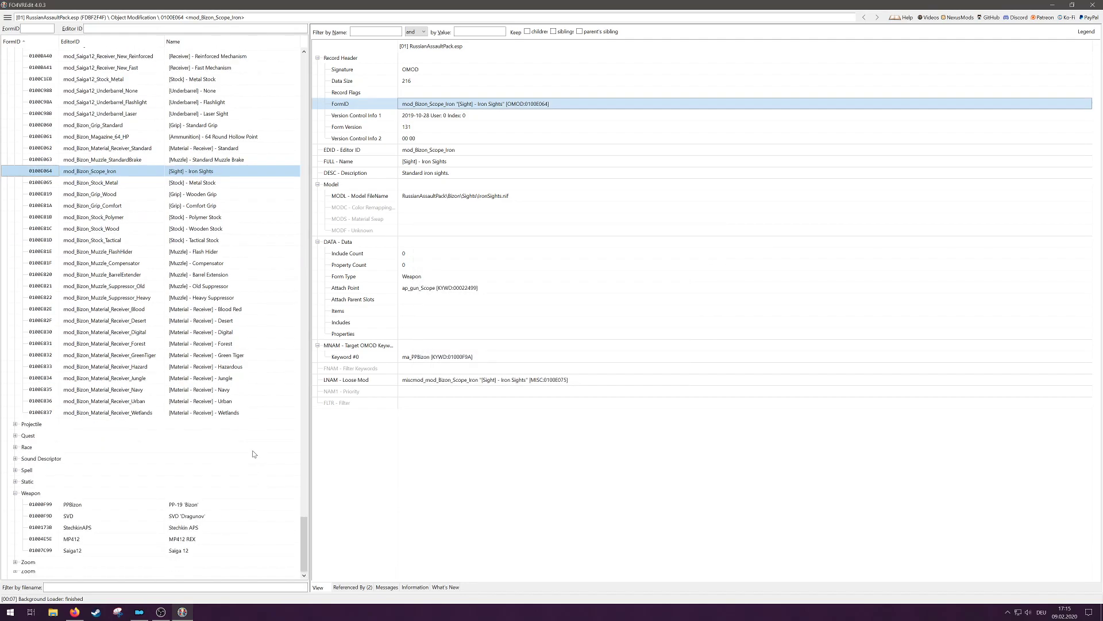
pyautogui.click(204, 506)
pyautogui.moveTo(1098, 156); pyautogui.dragTo(1100, 356)
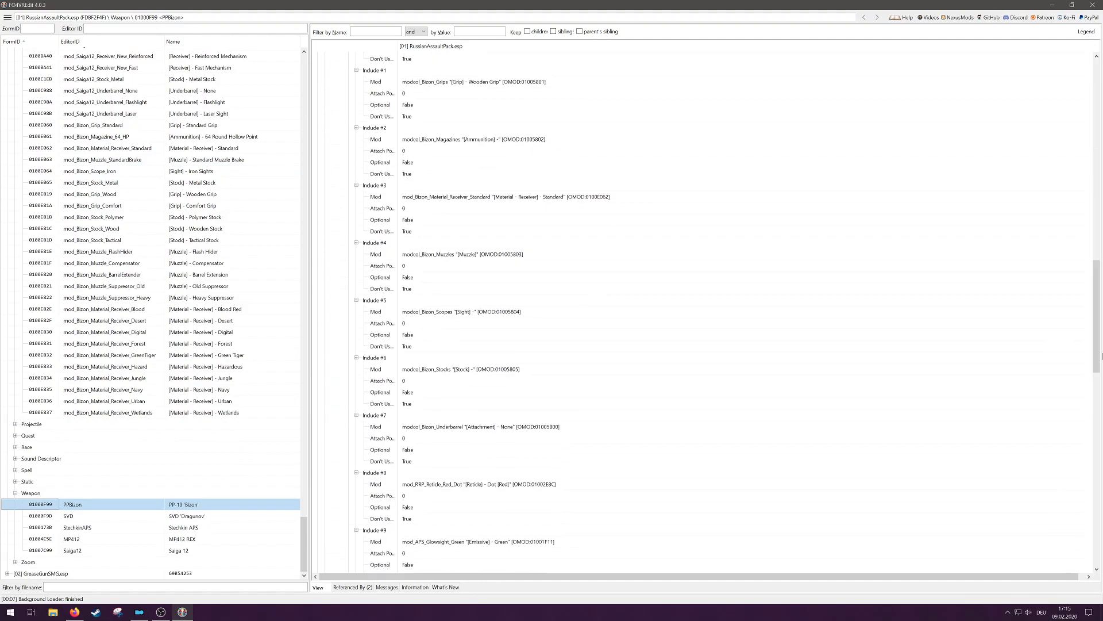
pyautogui.click(448, 315)
pyautogui.rightClick(448, 316)
pyautogui.click(455, 318)
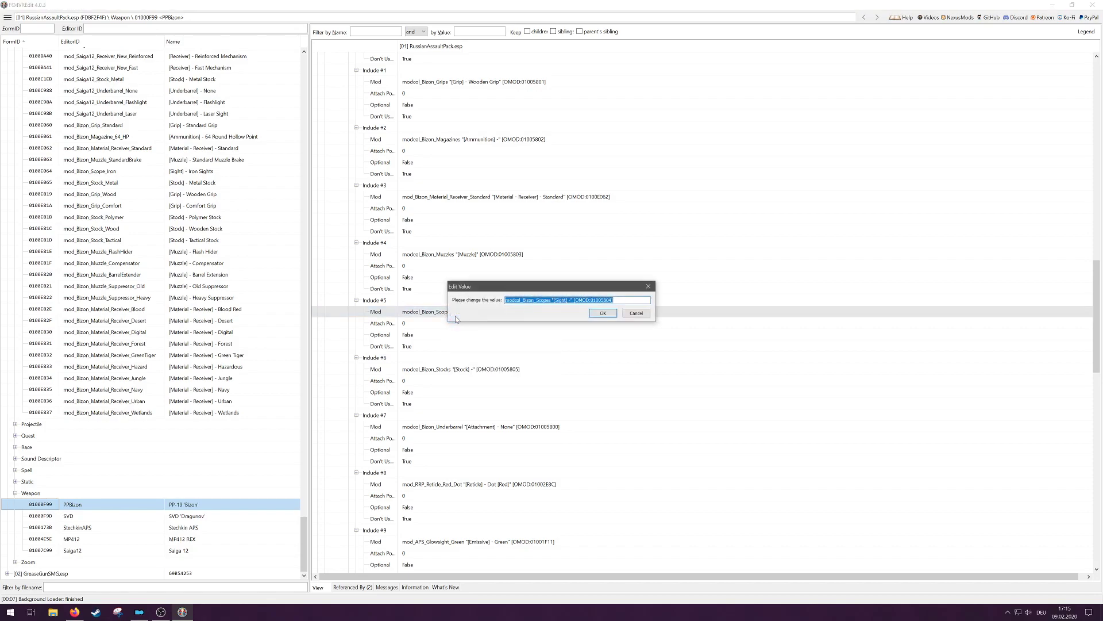
pyautogui.hotkey('ctrl', 'v')
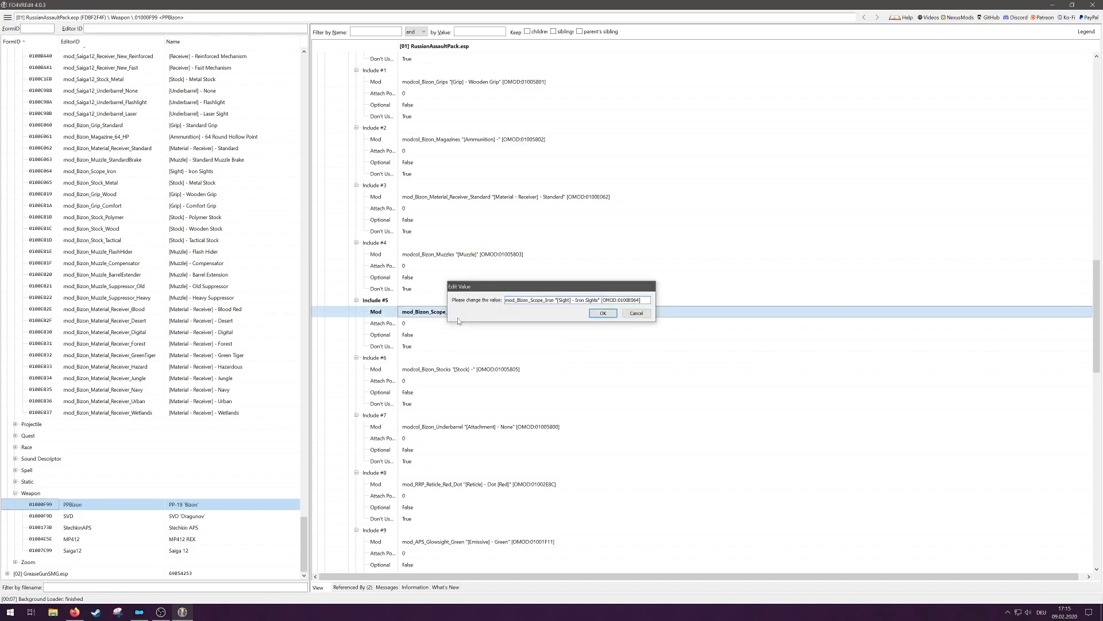
pyautogui.press('Return')
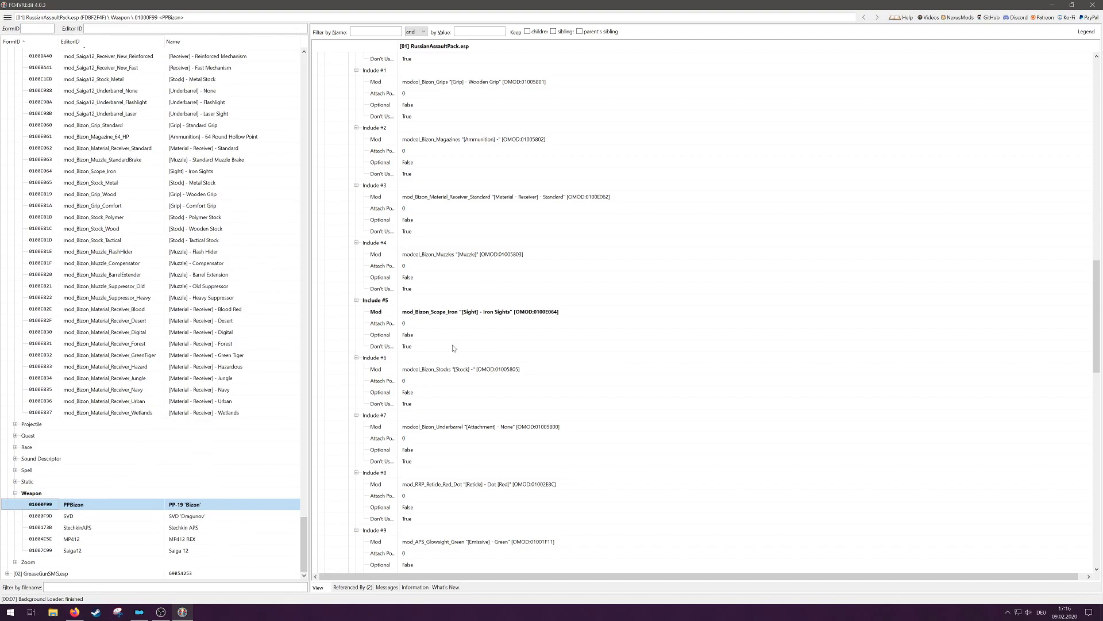
# Step: Close the plugin editor and save the changes to RussianAssaultPack.esp without backing up plugins
pyautogui.click(1097, 7)
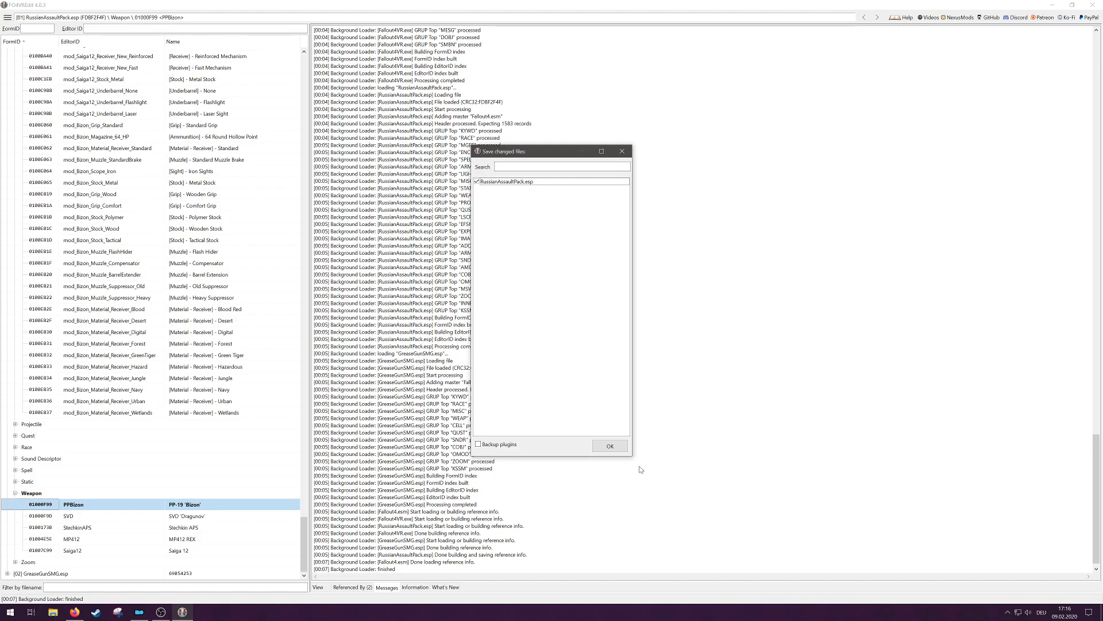
pyautogui.click(612, 448)
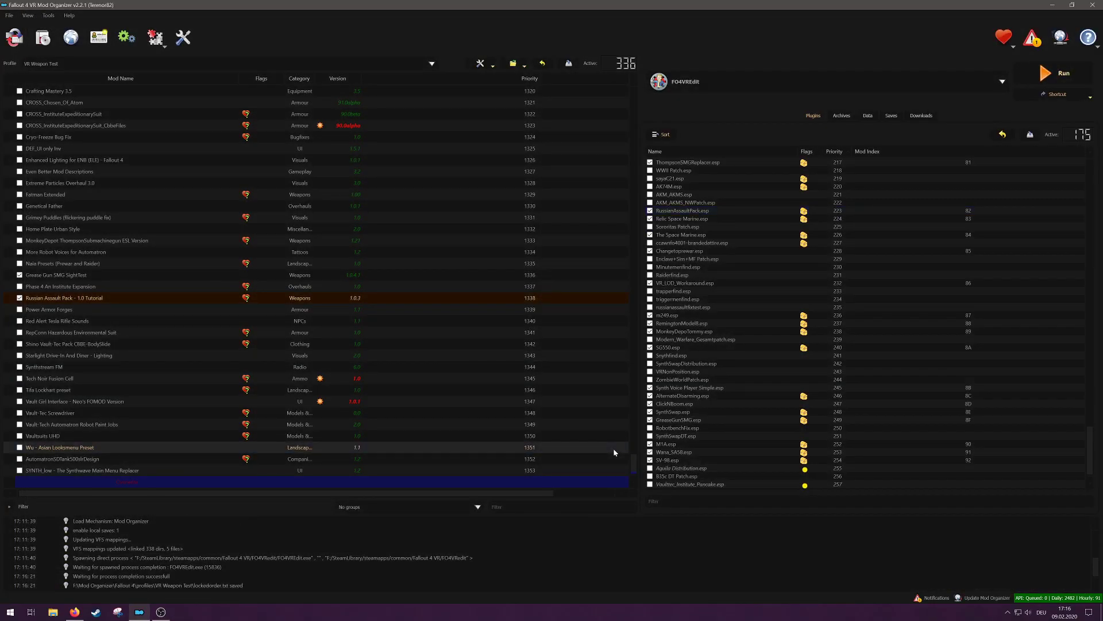
# Step: Launch the B.A.E. archive extractor and enlarge its window
pyautogui.click(10, 613)
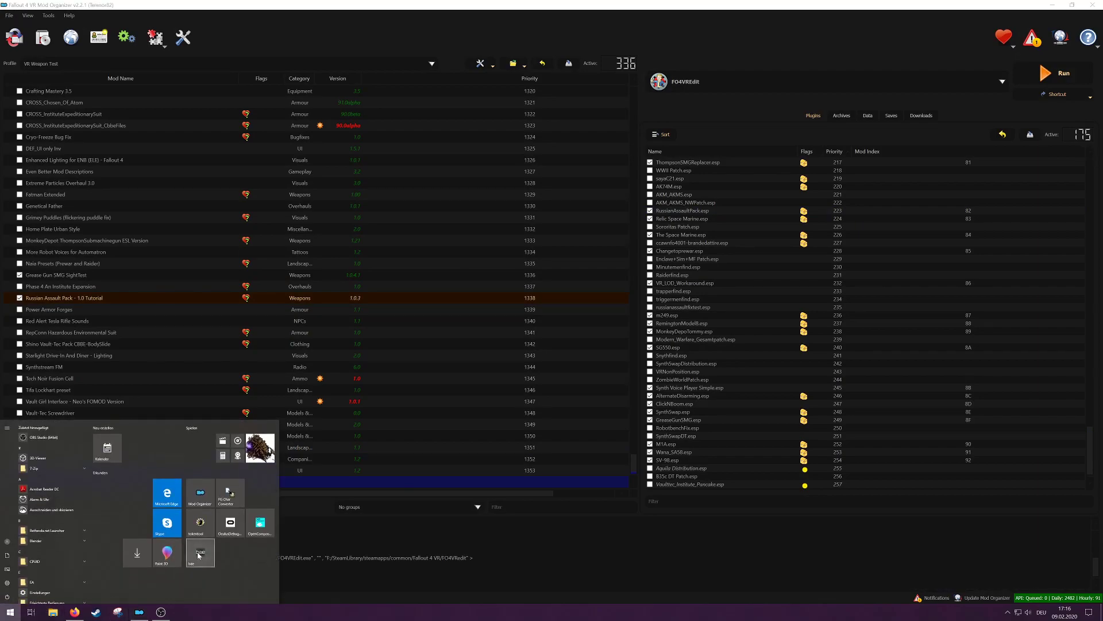
pyautogui.click(199, 555)
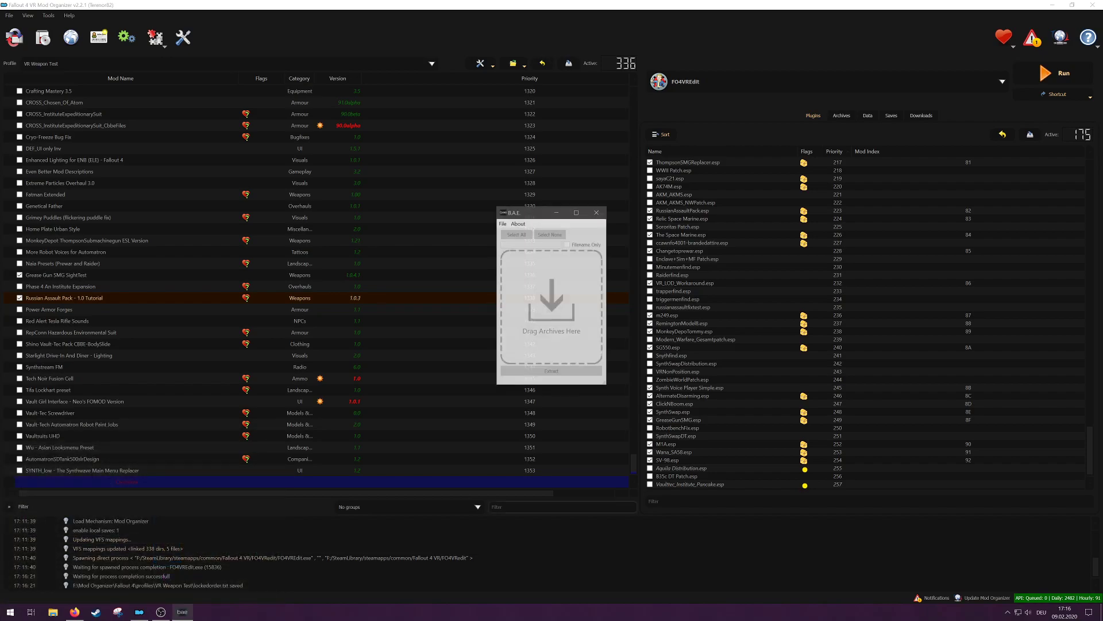
pyautogui.moveTo(606, 384); pyautogui.dragTo(630, 445)
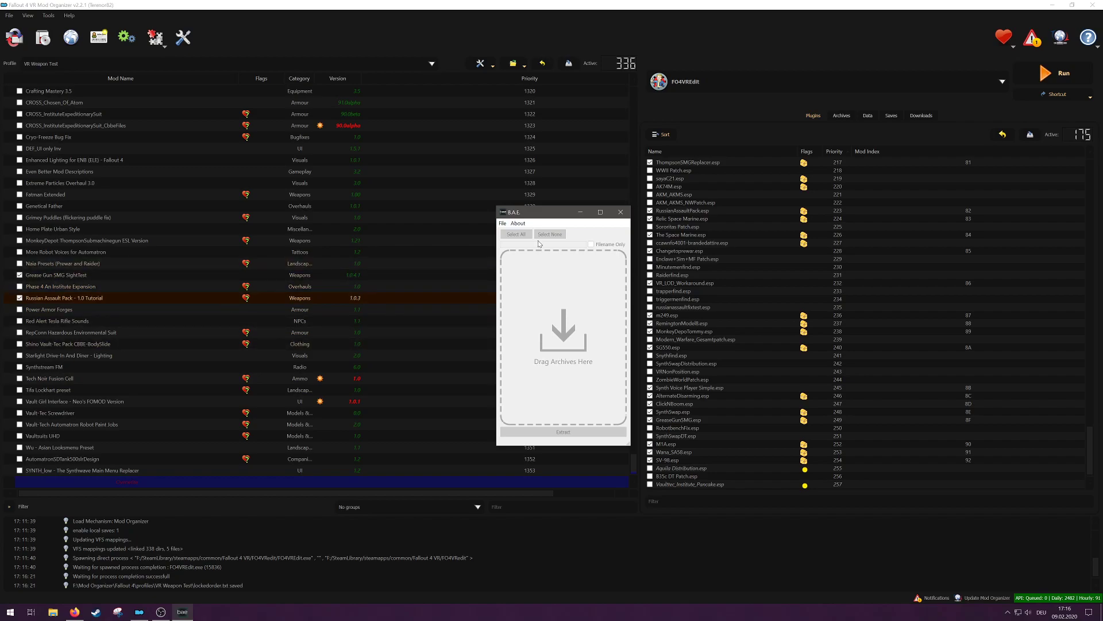
# Step: Start opening an archive in B.A.E. and browse to Mod Organizer\Fallout 4\mods on drive F
pyautogui.click(502, 223)
pyautogui.click(521, 235)
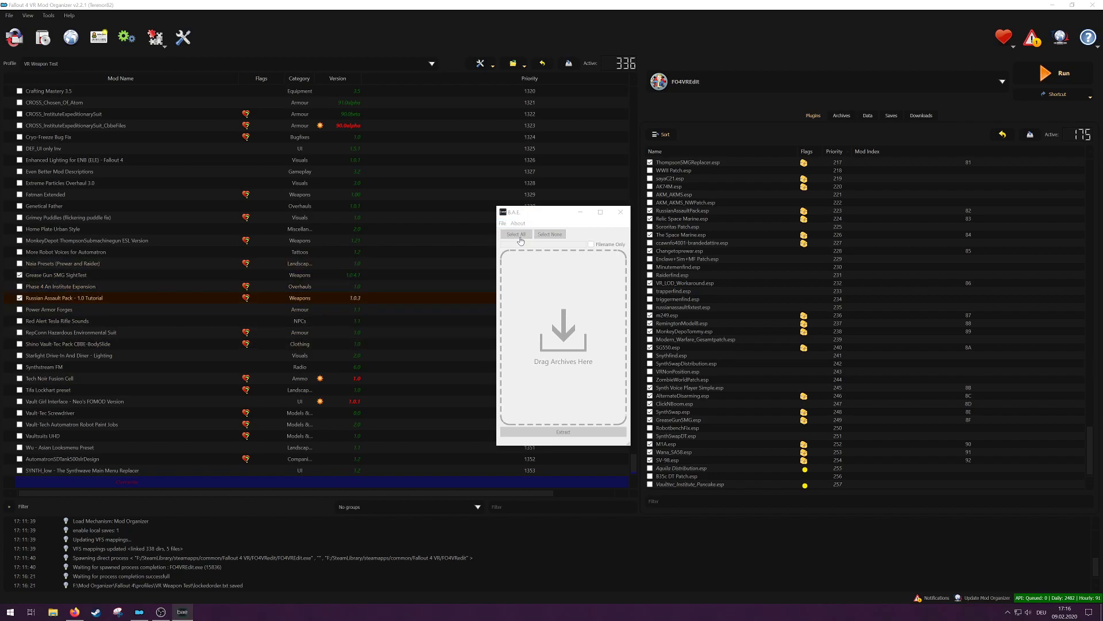
pyautogui.click(537, 432)
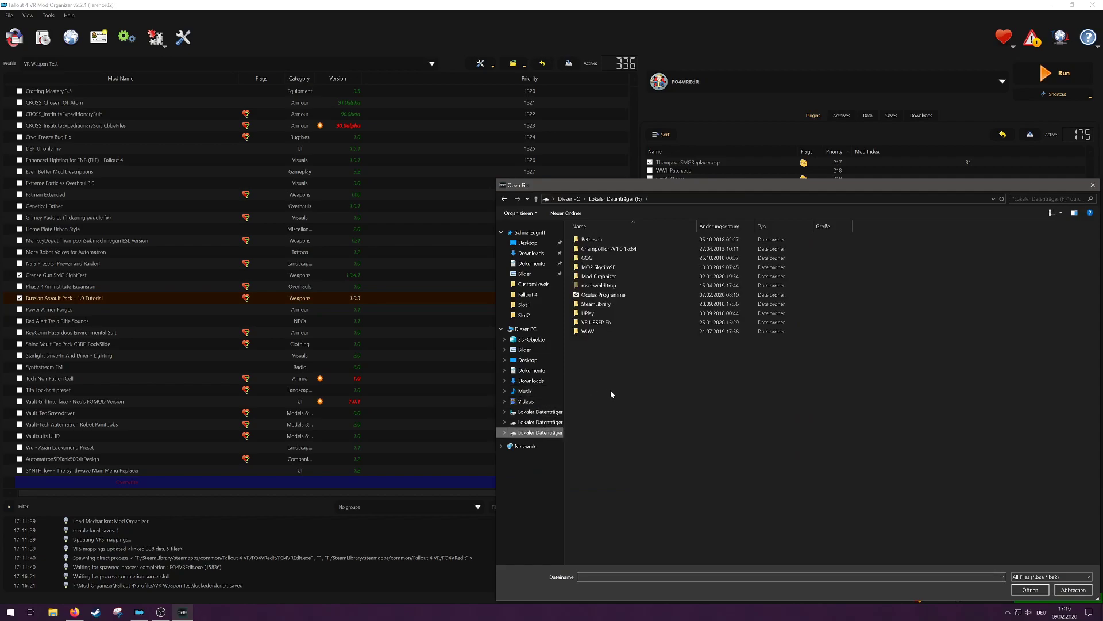
pyautogui.doubleClick(598, 278)
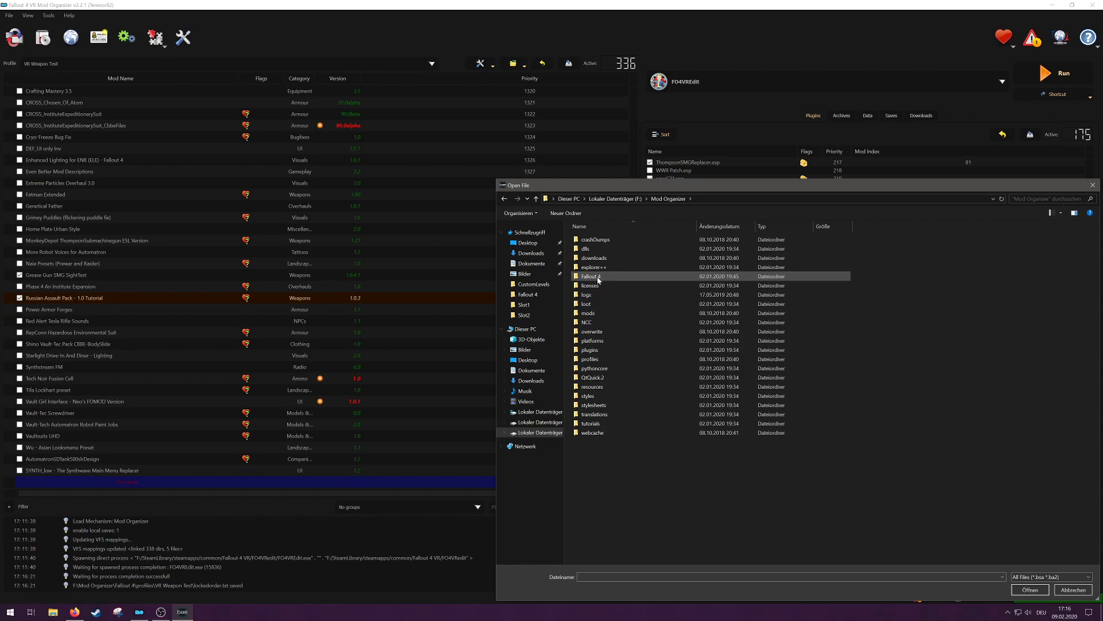
pyautogui.doubleClick(605, 277)
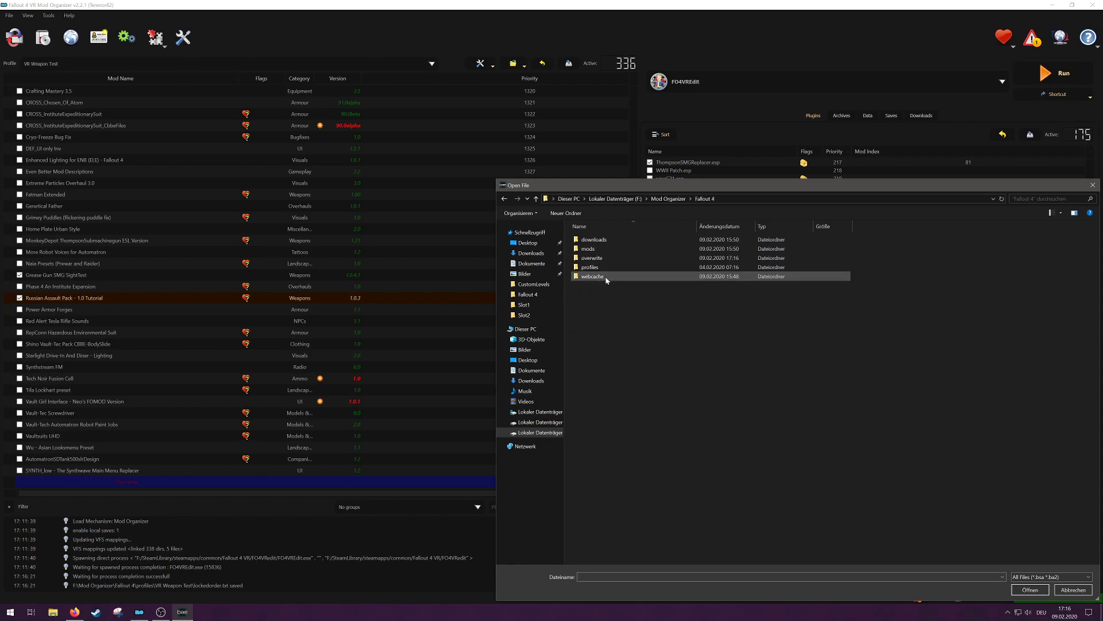
pyautogui.doubleClick(610, 248)
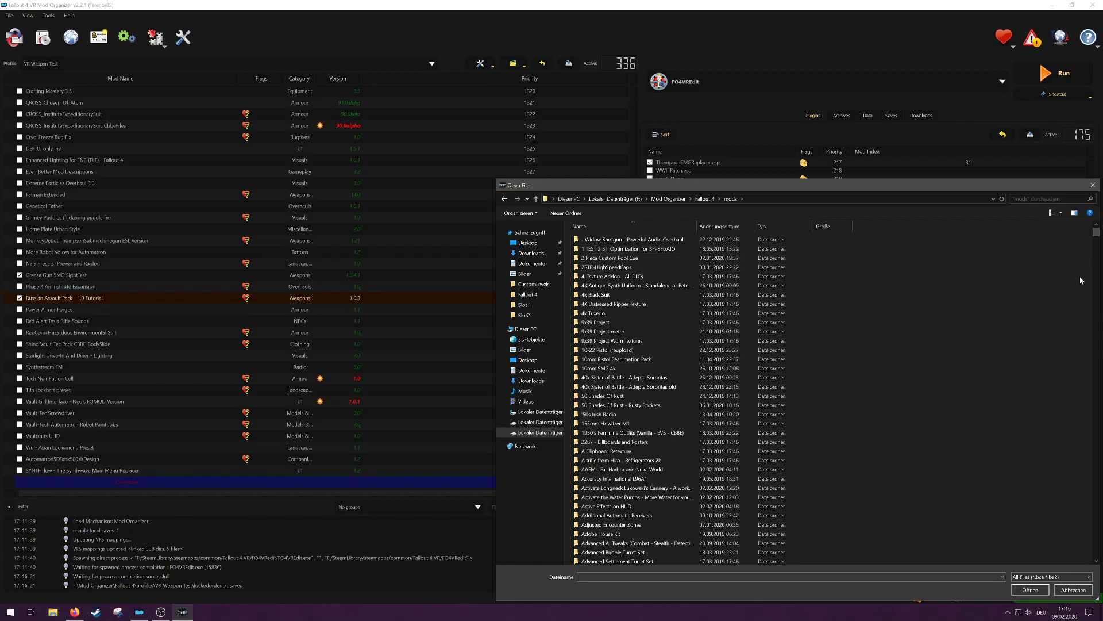
# Step: Load RussianAssaultPack - Main.ba2 from the "Russian Assault Pack - 1.0 Tutorial" mod folder
pyautogui.moveTo(1096, 233); pyautogui.dragTo(1096, 457)
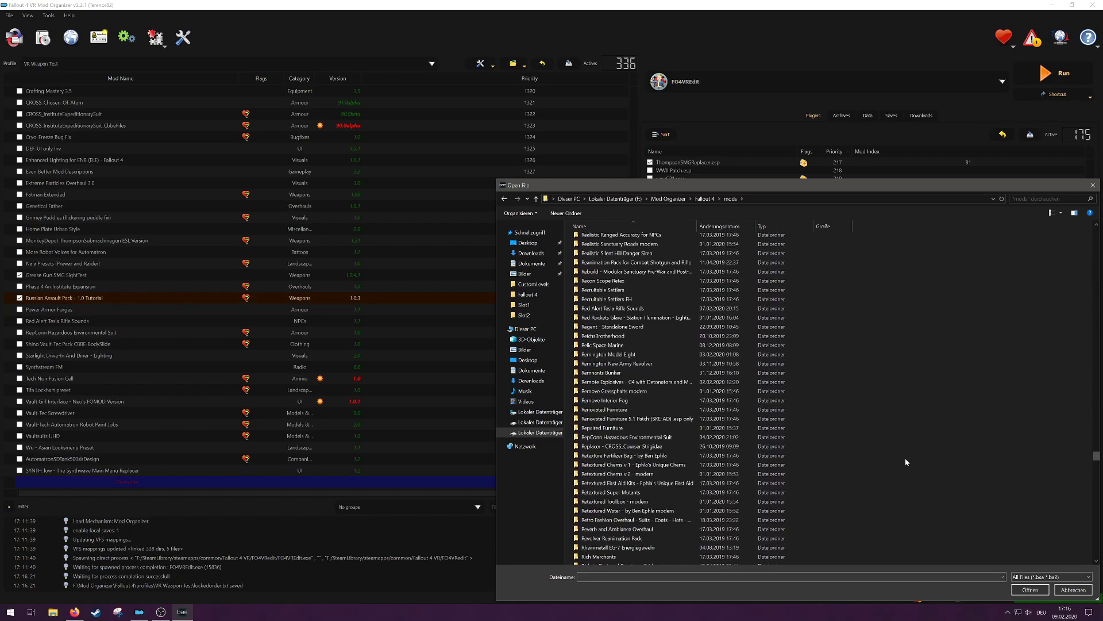
pyautogui.scroll(-7, 903, 451)
pyautogui.scroll(-2, 903, 450)
pyautogui.click(653, 477)
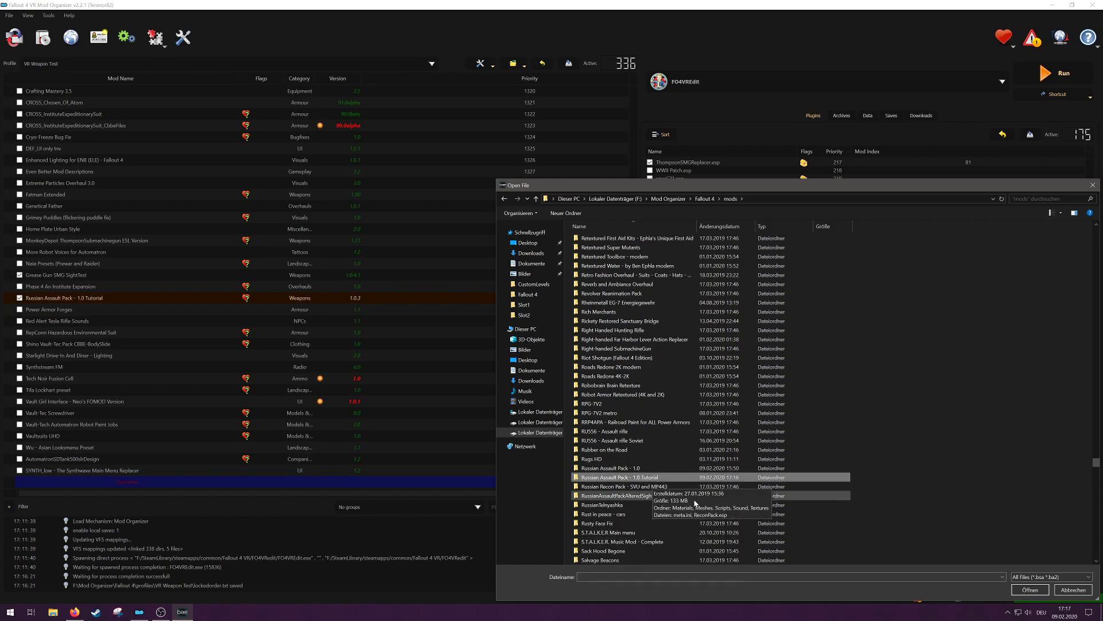
pyautogui.click(1040, 590)
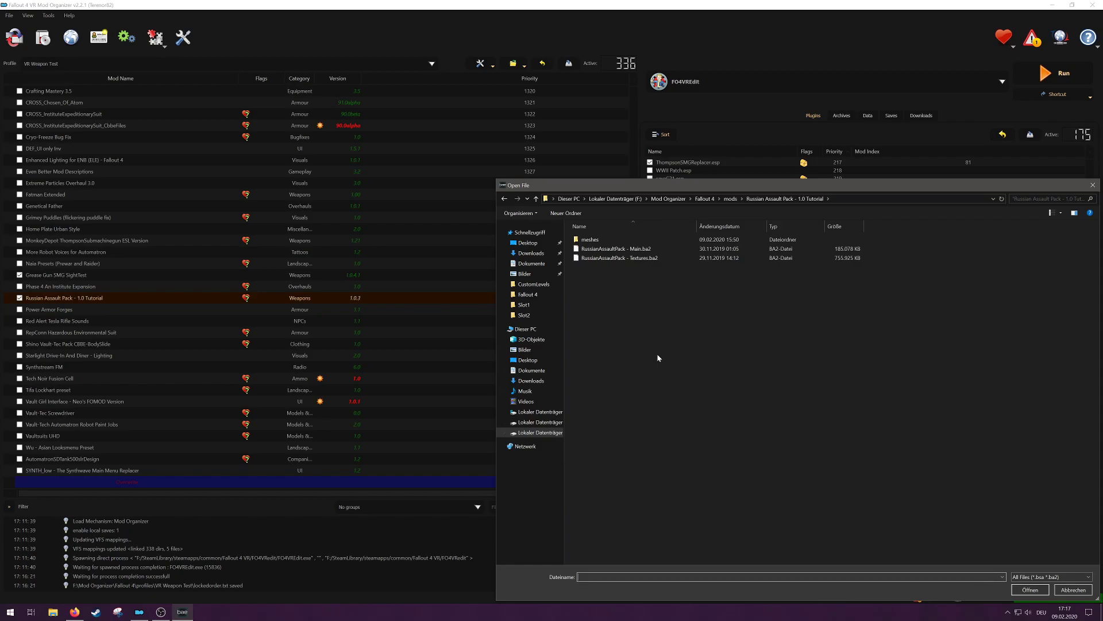
pyautogui.click(627, 249)
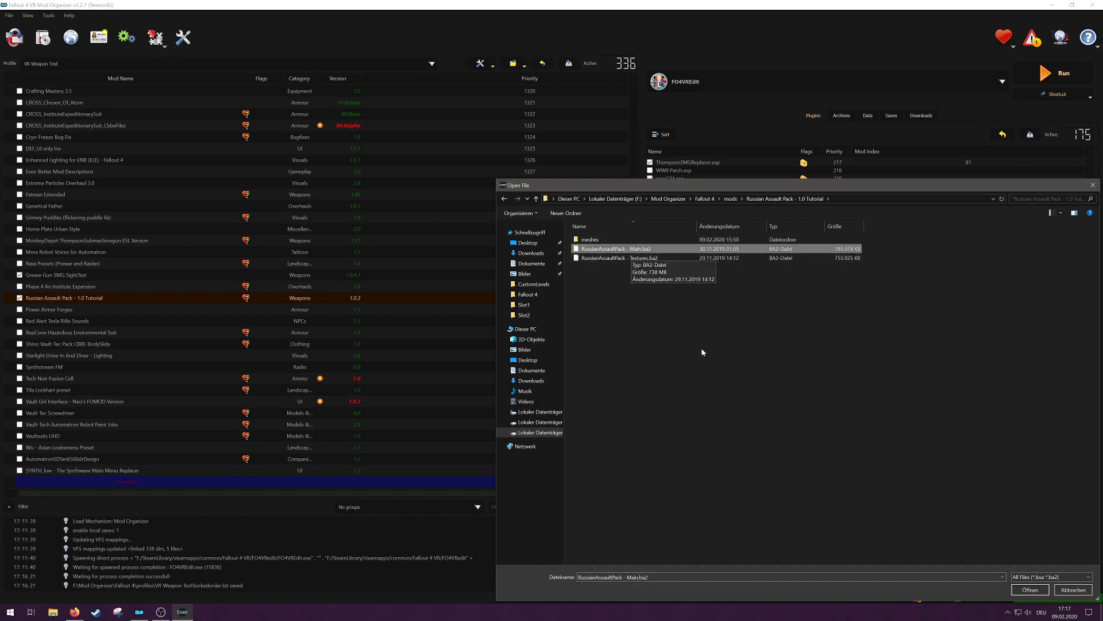
pyautogui.click(1029, 590)
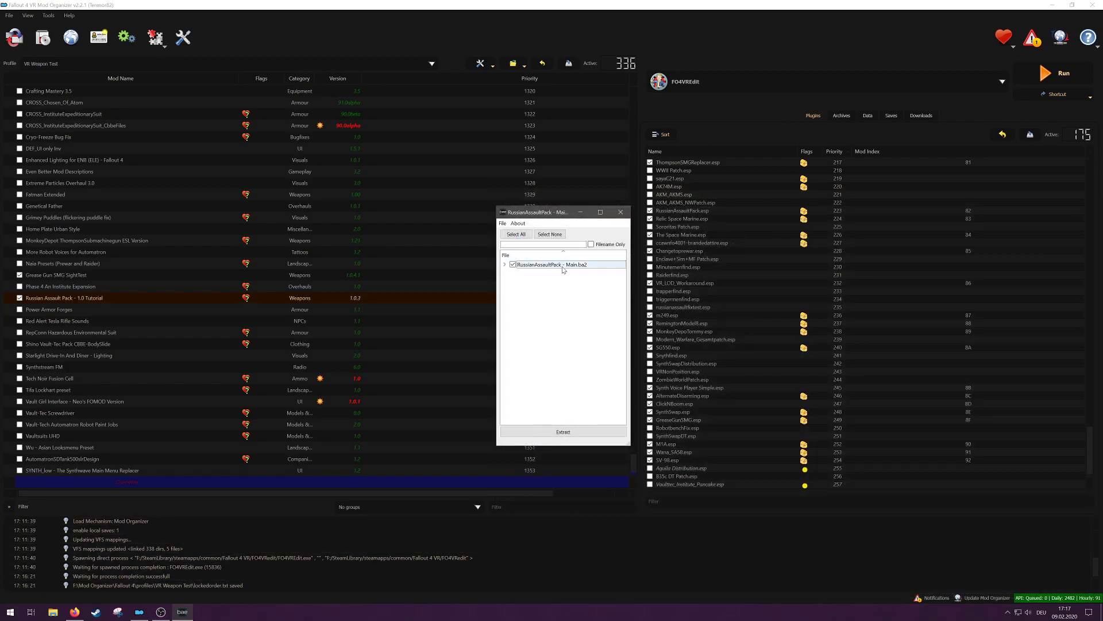
# Step: Deselect the whole archive and mark only the Sights folder under Meshes\RussianAssaultPack\Bizon for extraction
pyautogui.click(556, 235)
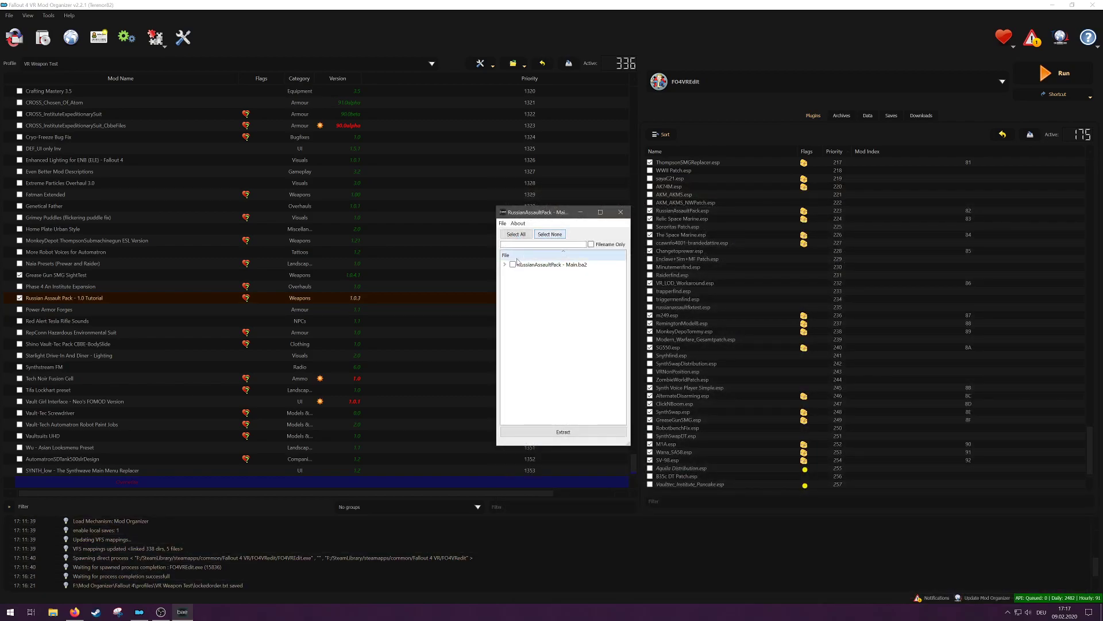
pyautogui.click(505, 265)
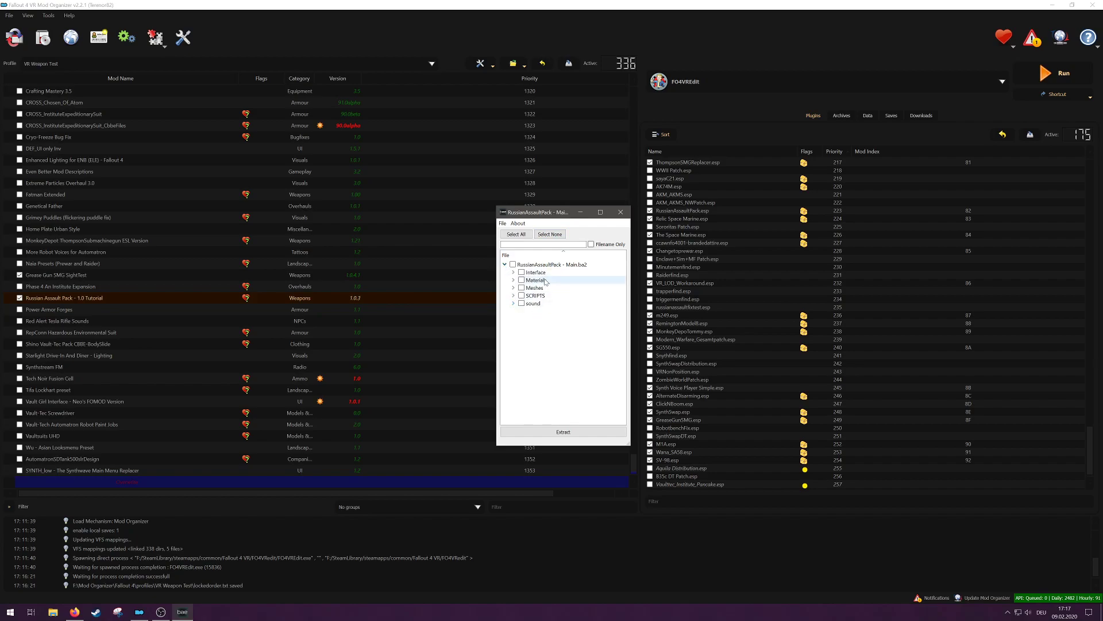
pyautogui.click(514, 288)
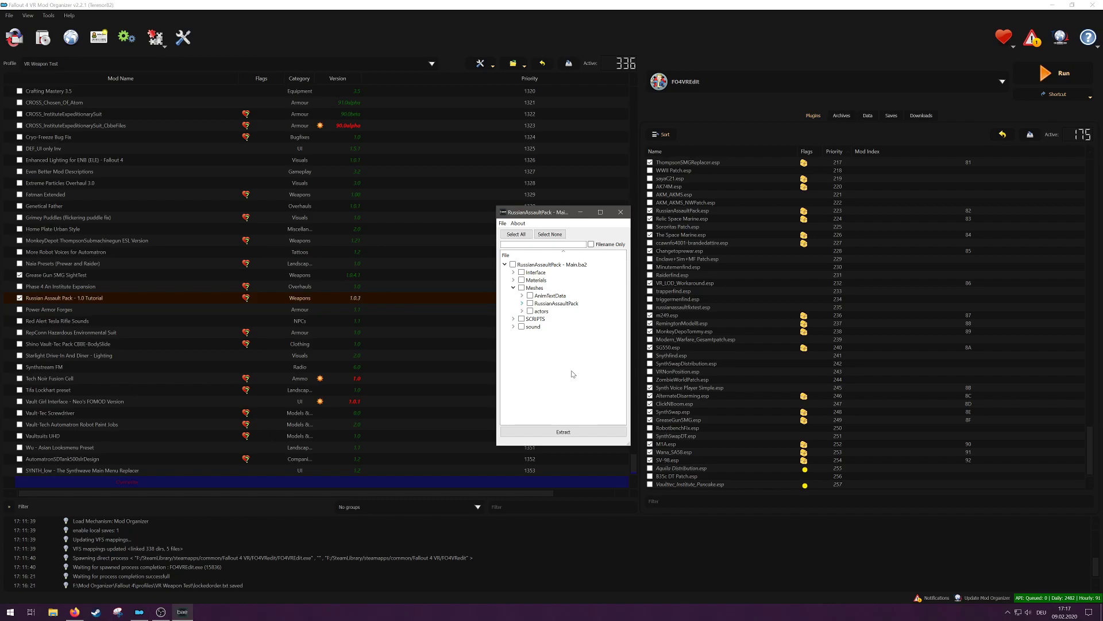
pyautogui.moveTo(629, 445); pyautogui.dragTo(658, 481)
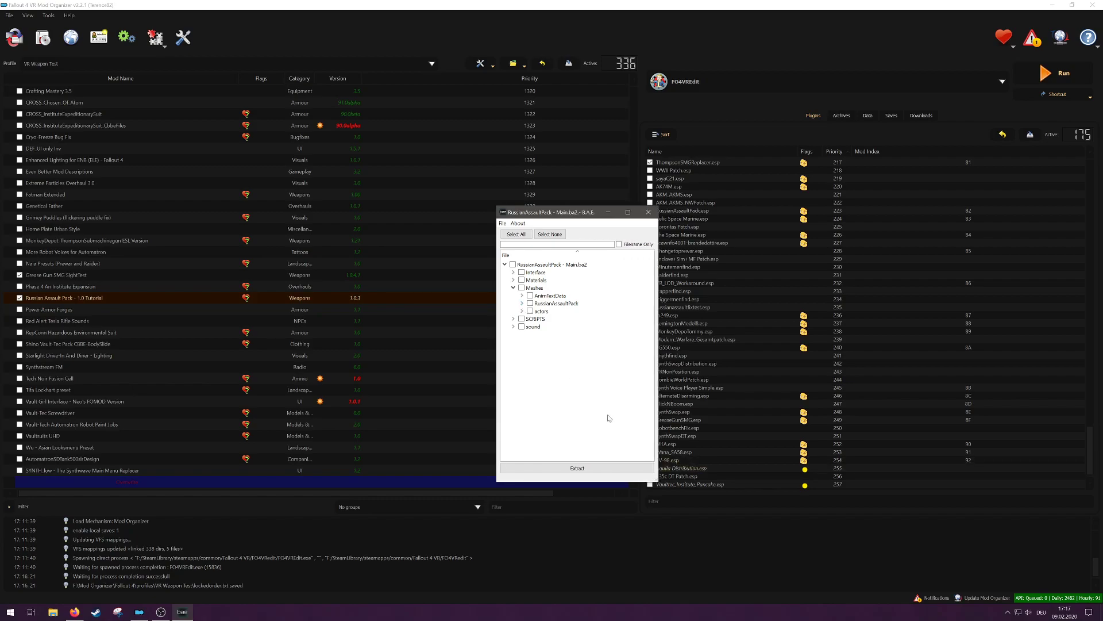
pyautogui.click(522, 304)
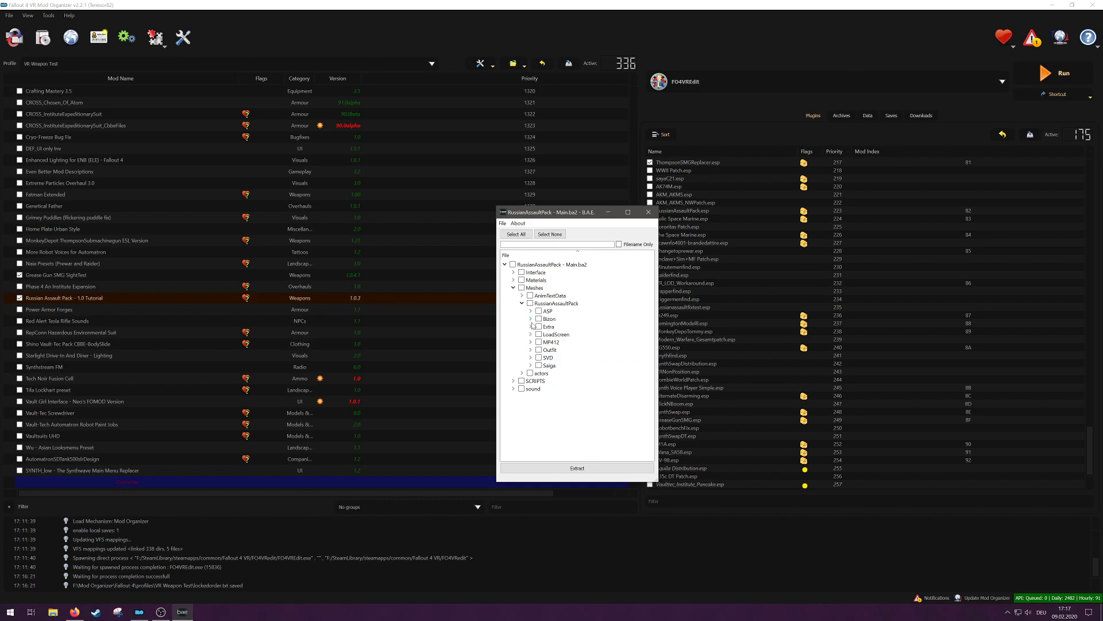
pyautogui.click(530, 319)
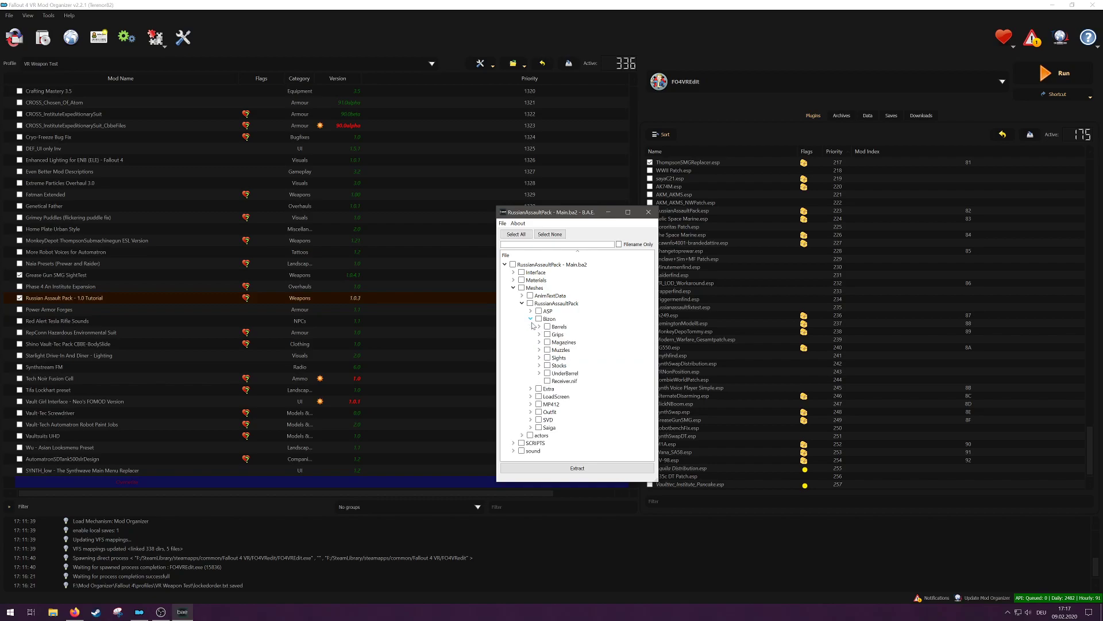
pyautogui.click(541, 358)
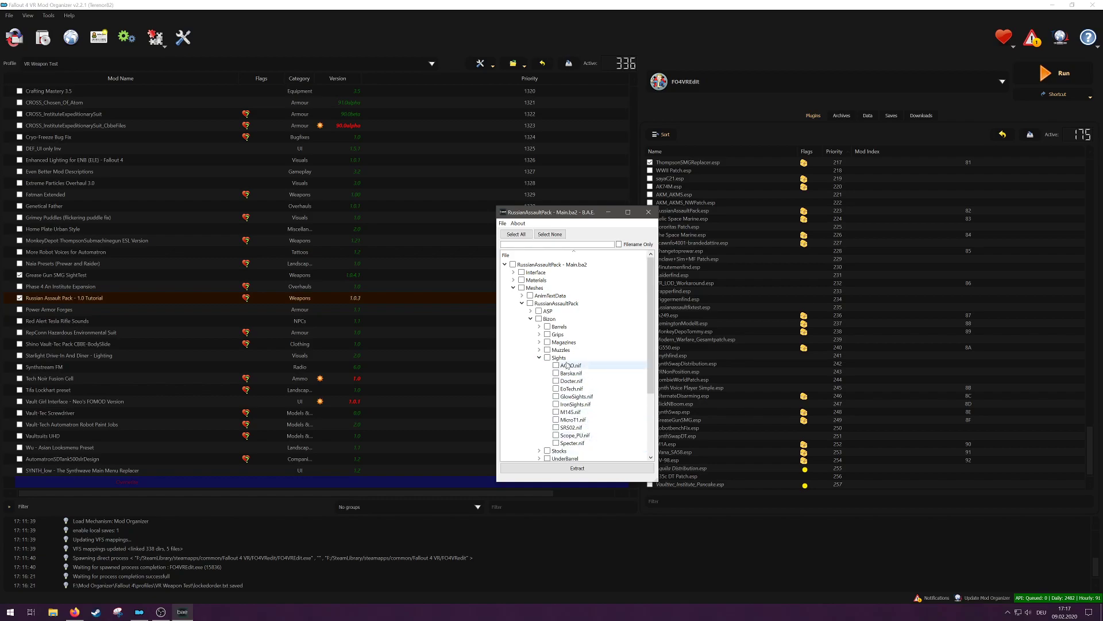
pyautogui.click(547, 357)
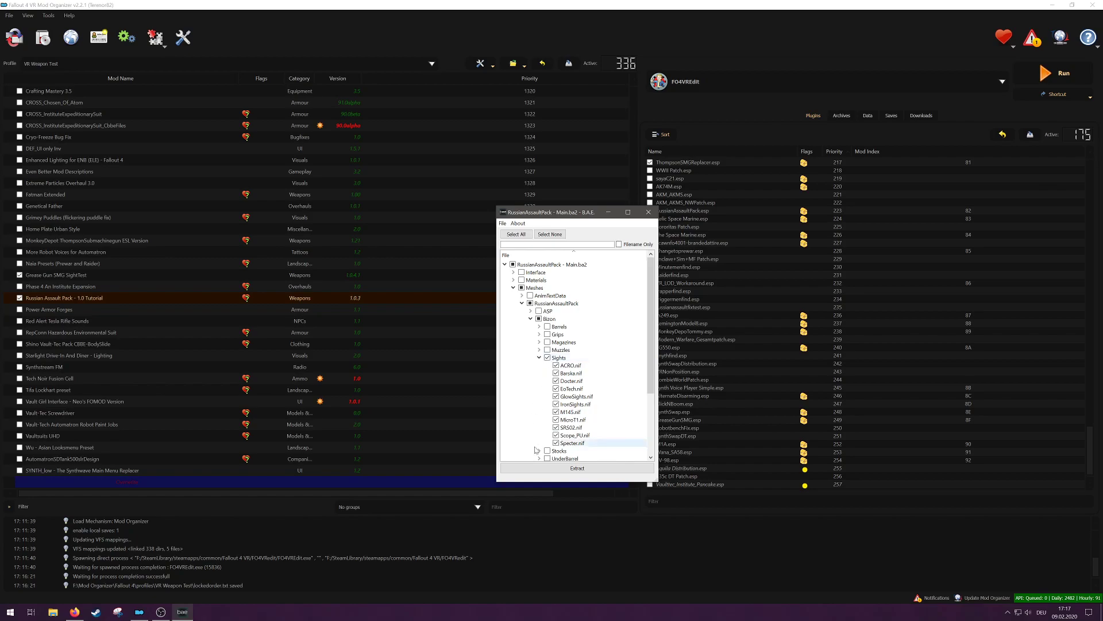
# Step: Extract the marked sight meshes into the "Russian Assault Pack - 1.0 Tutorial" mod folder and close B.A.E
pyautogui.click(587, 471)
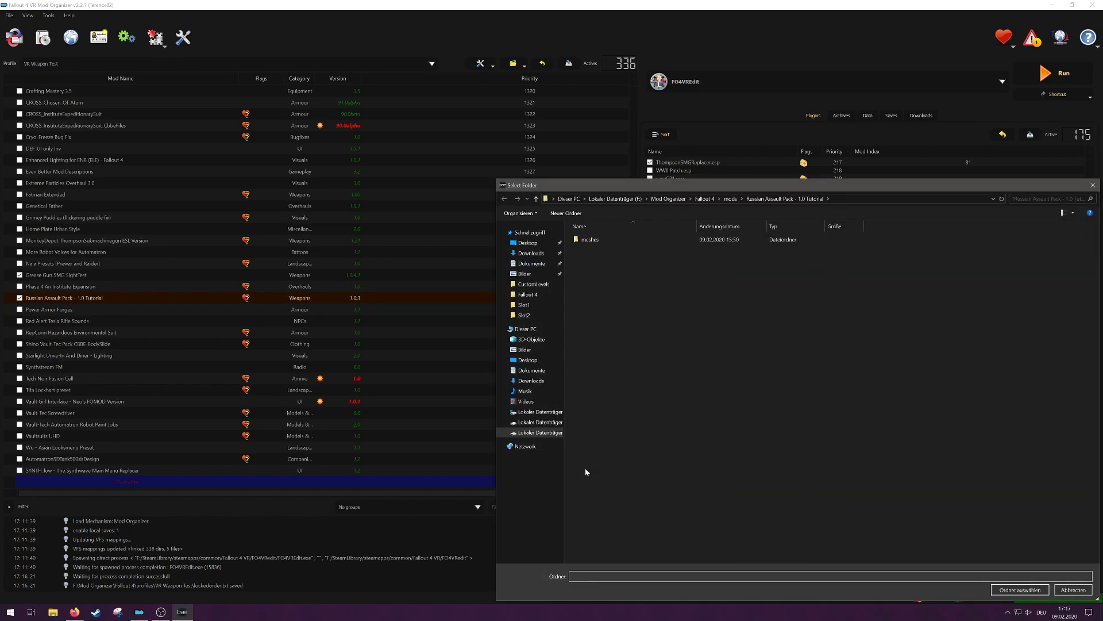
pyautogui.moveTo(910, 185); pyautogui.dragTo(848, 159)
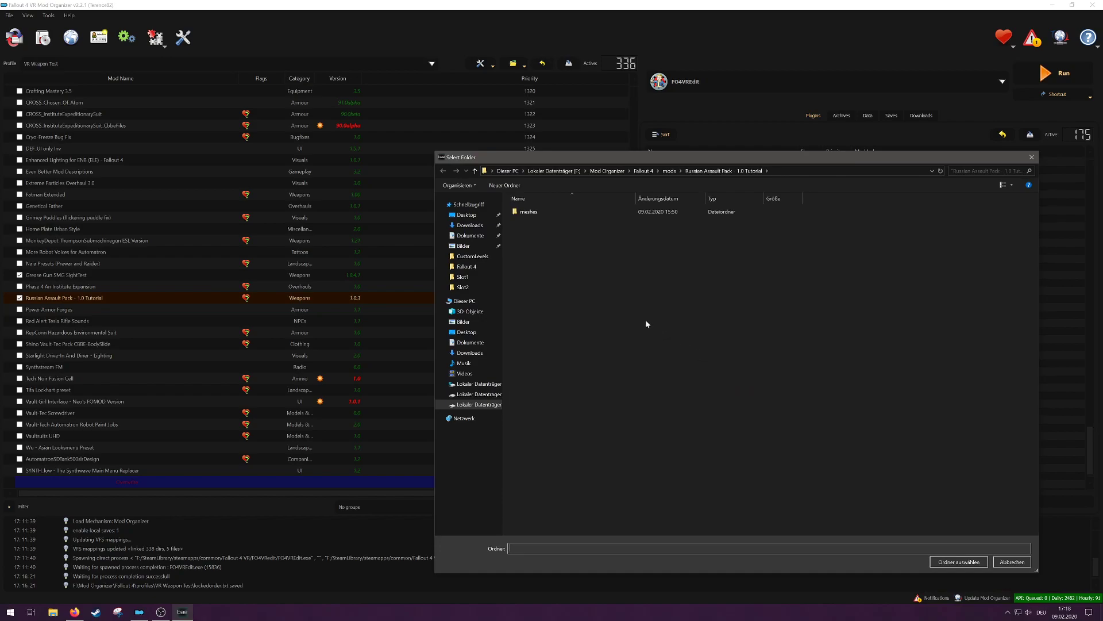
pyautogui.click(958, 562)
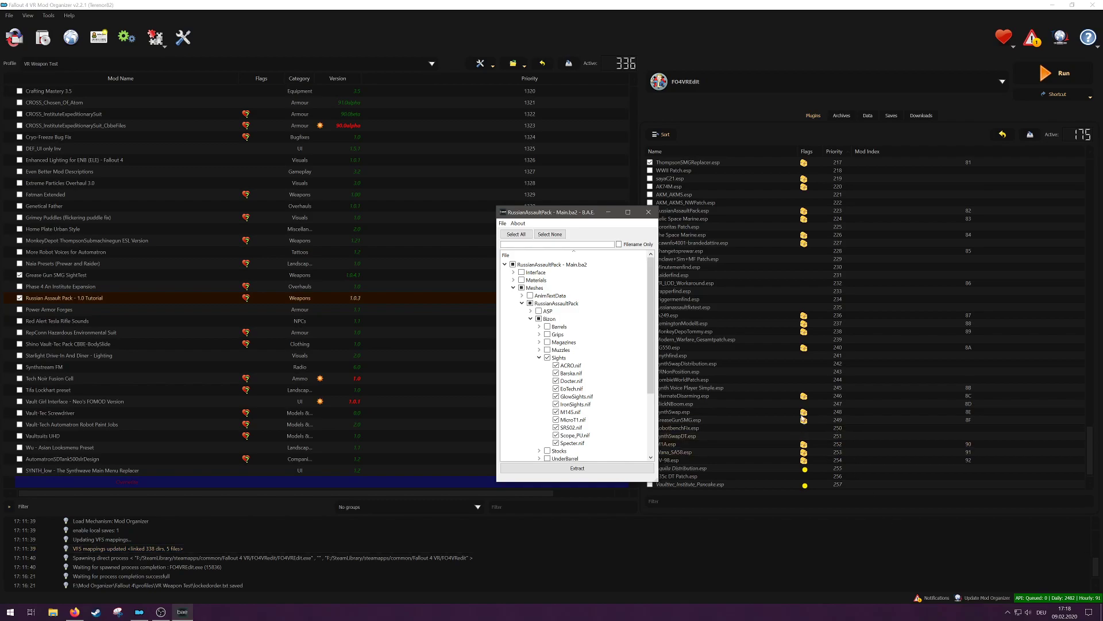
pyautogui.click(646, 215)
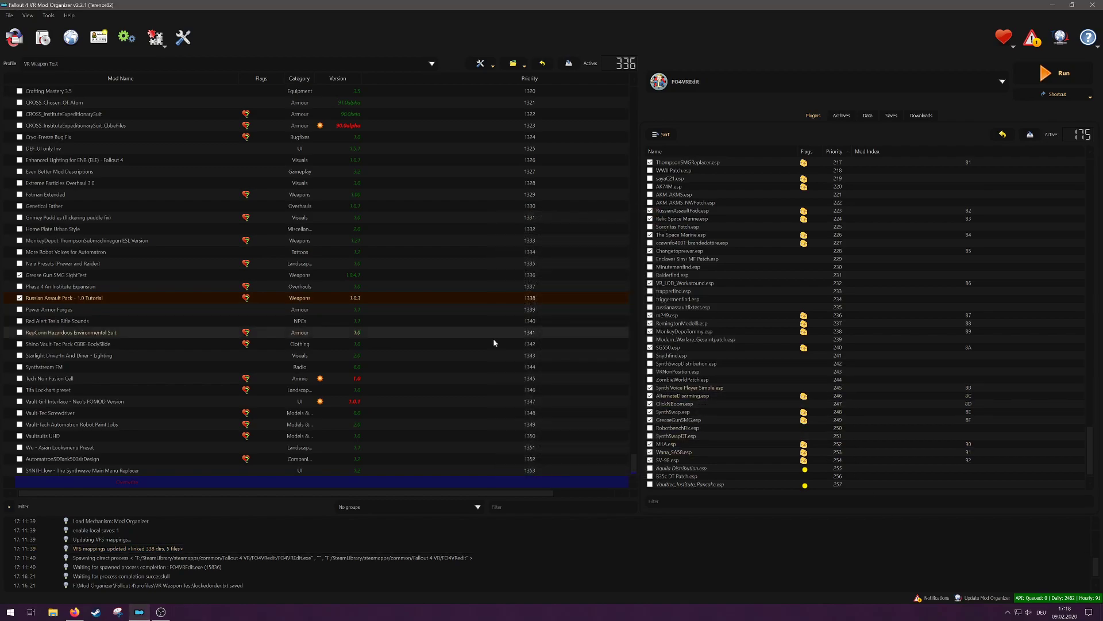
# Step: Open the Russian Assault Pack - 1.0 Tutorial mod in Explorer and go to meshes\RussianAssaultPack\Bizon\Sights
pyautogui.rightClick(82, 299)
pyautogui.click(127, 489)
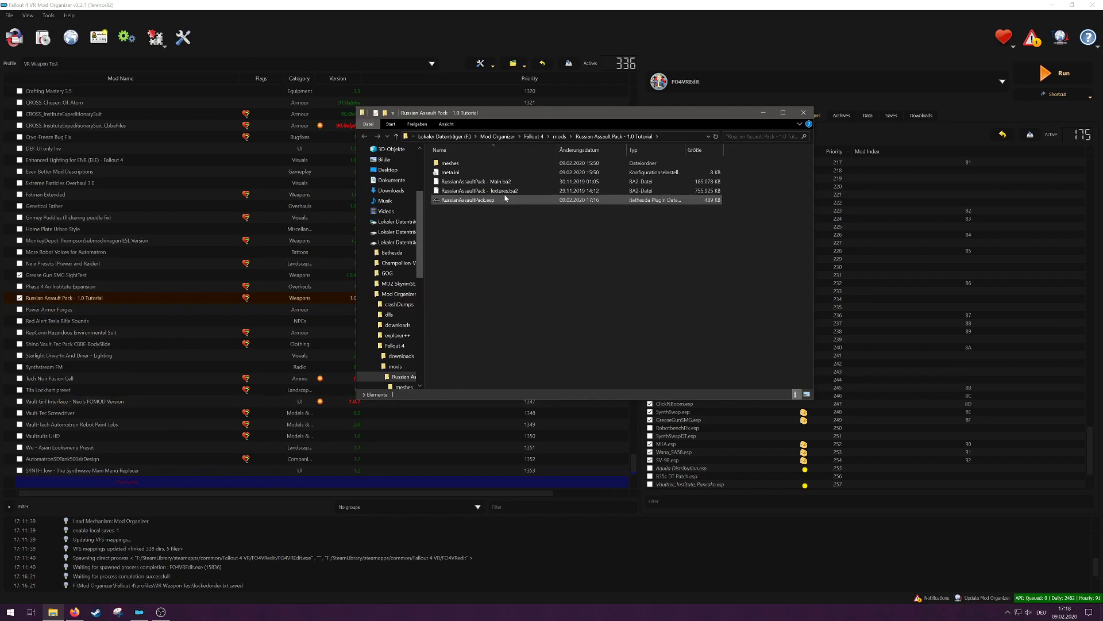
pyautogui.doubleClick(474, 163)
pyautogui.doubleClick(475, 164)
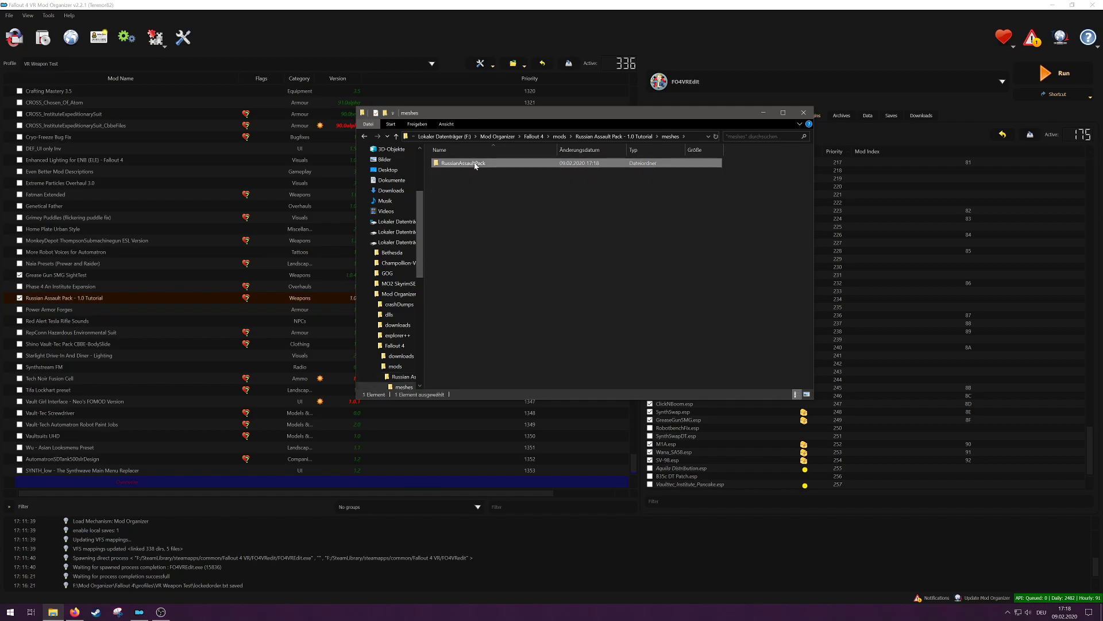
pyautogui.doubleClick(474, 163)
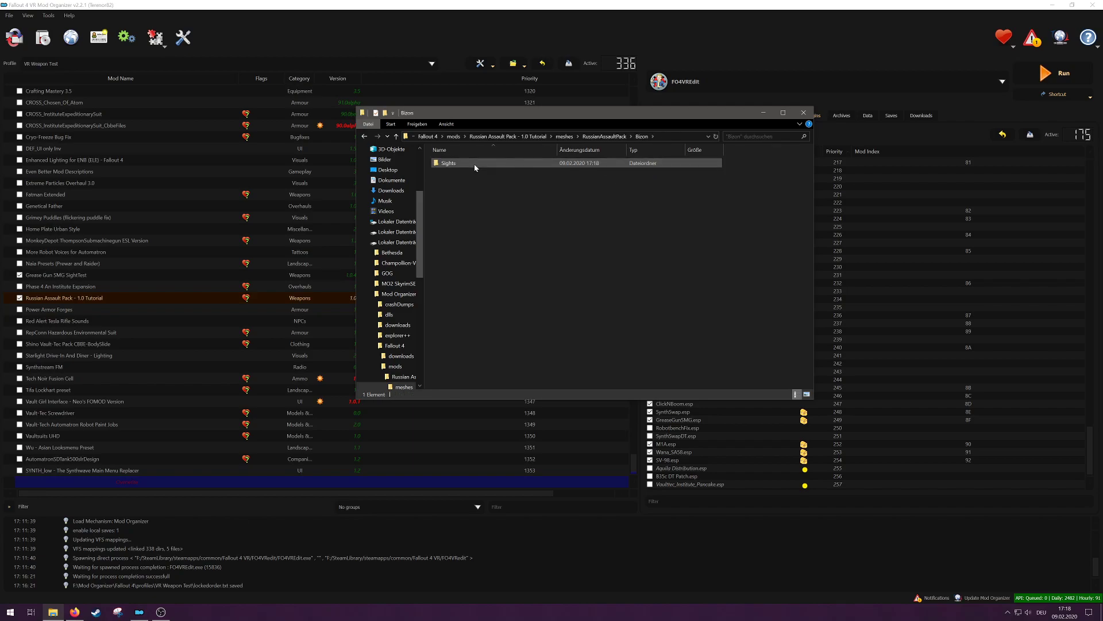
pyautogui.doubleClick(474, 163)
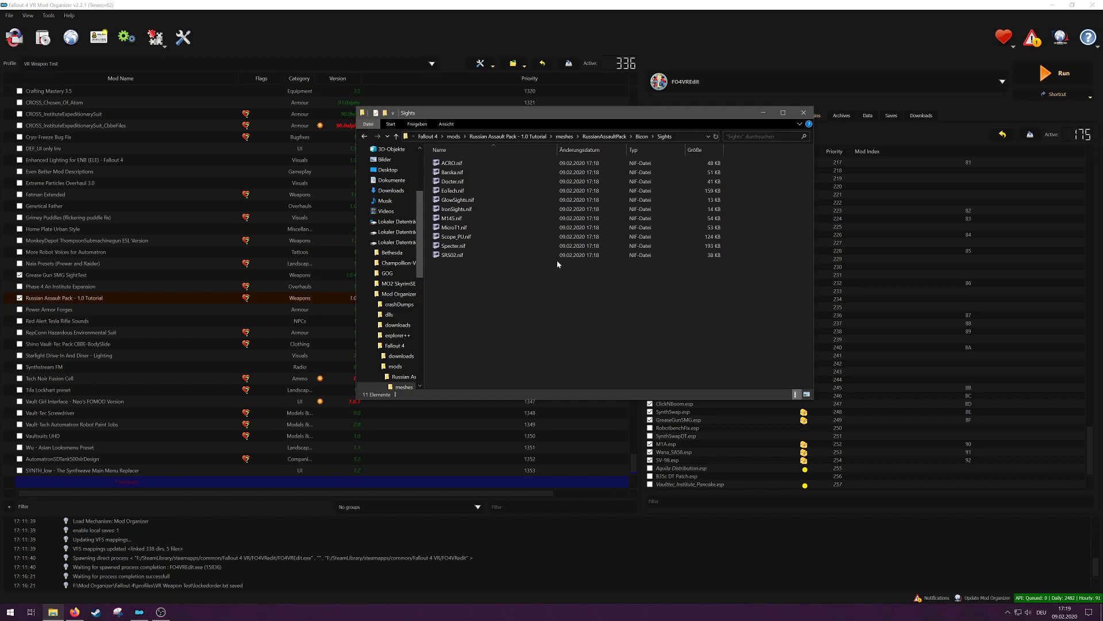
# Step: Open Barska.nif in NifSkope and select the glass lens shape of the sight
pyautogui.click(475, 173)
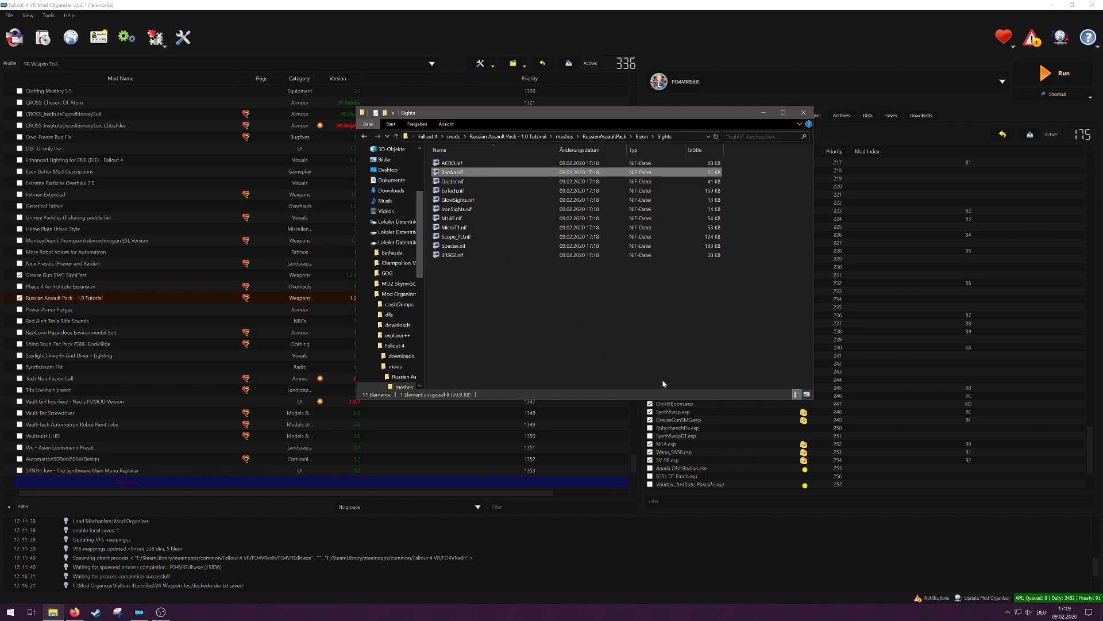
pyautogui.doubleClick(459, 174)
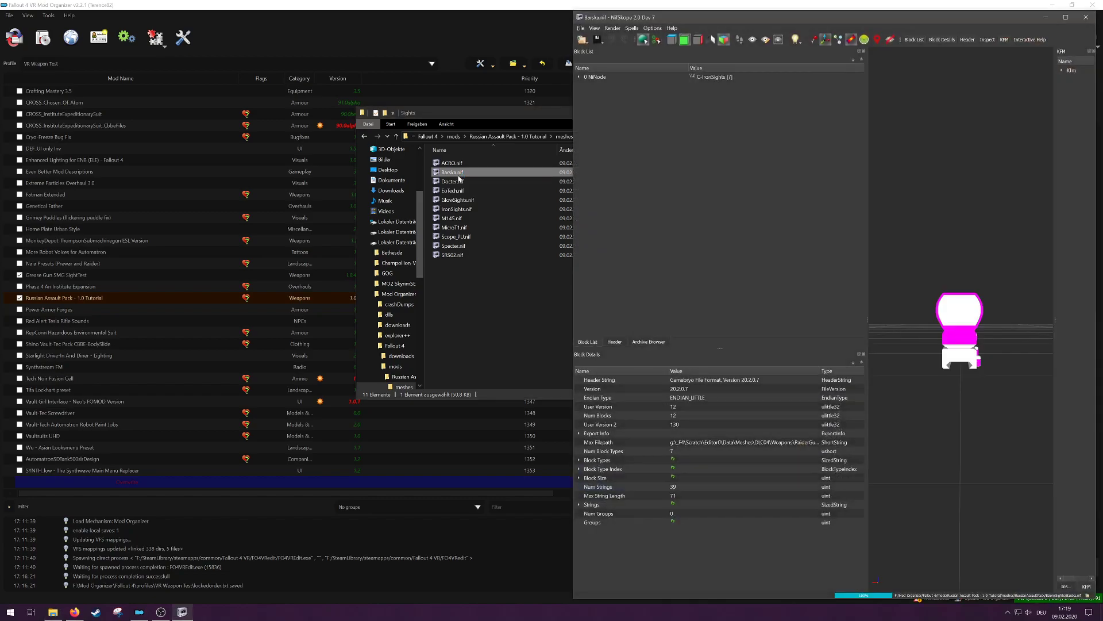
pyautogui.moveTo(993, 19); pyautogui.dragTo(446, 18)
pyautogui.moveTo(481, 161); pyautogui.dragTo(474, 205)
pyautogui.moveTo(480, 179); pyautogui.dragTo(479, 181)
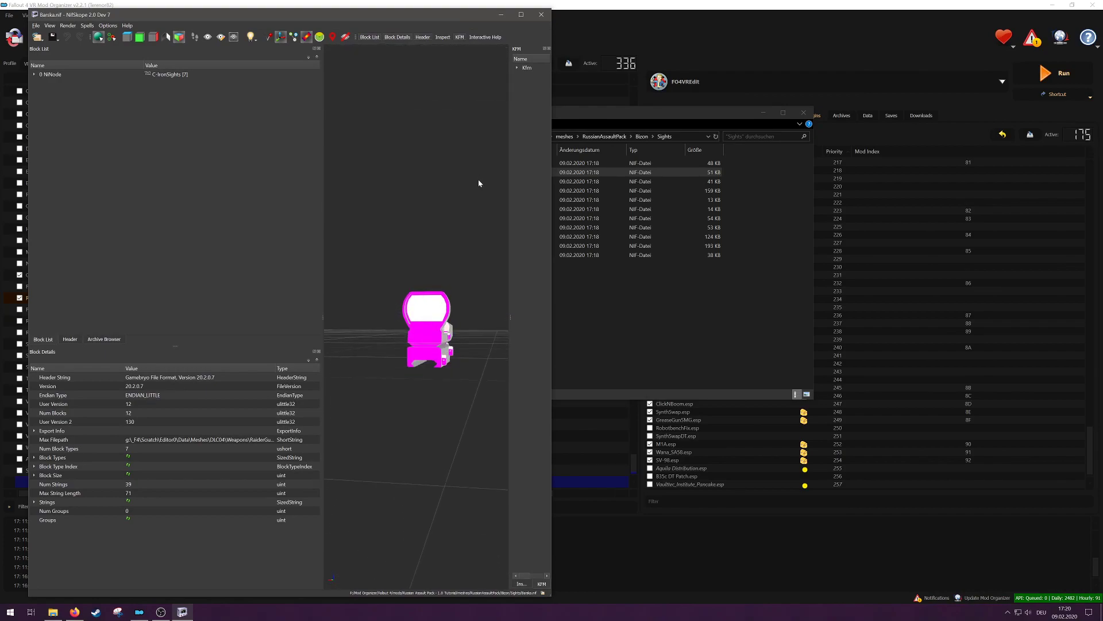
pyautogui.click(435, 309)
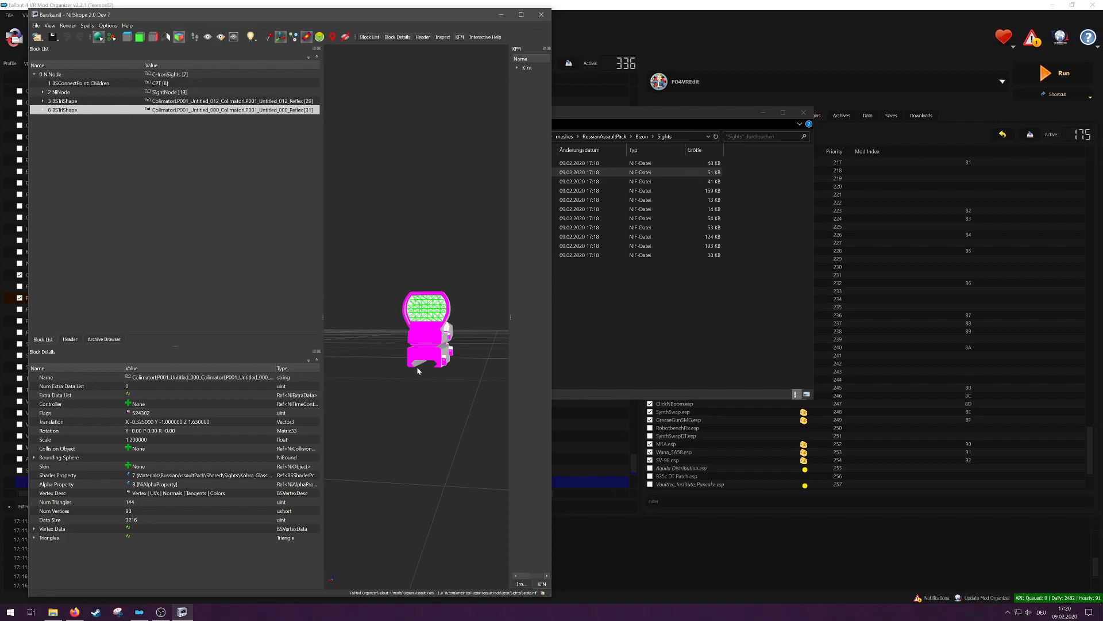
# Step: Expand the glass lens shape's blocks and create a folder named Backup inside the Bizon Sights folder
pyautogui.click(42, 110)
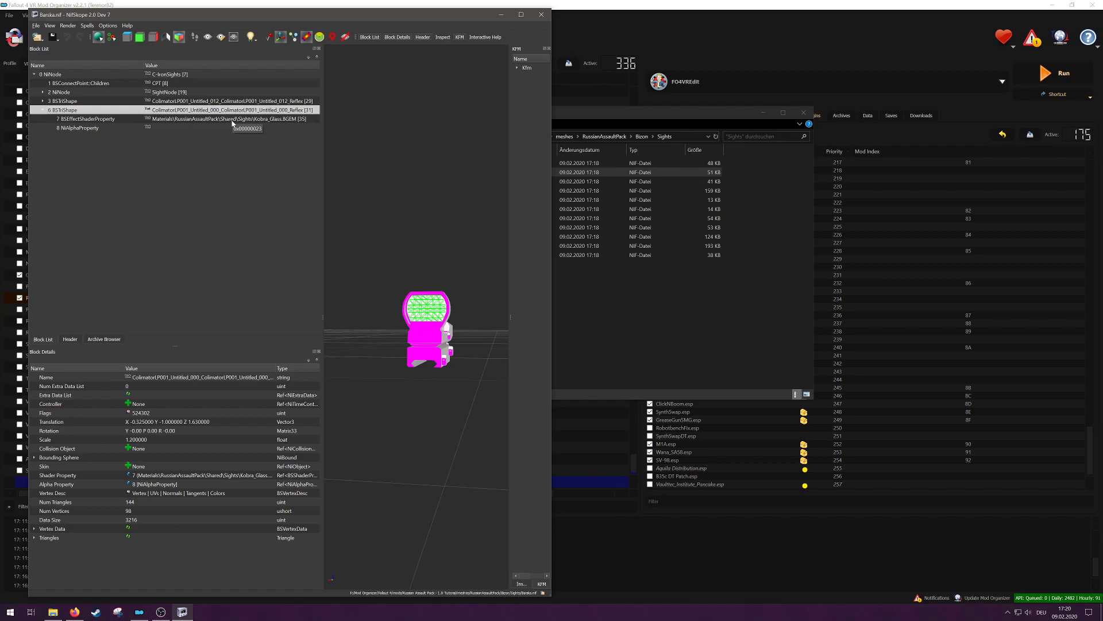
pyautogui.click(634, 292)
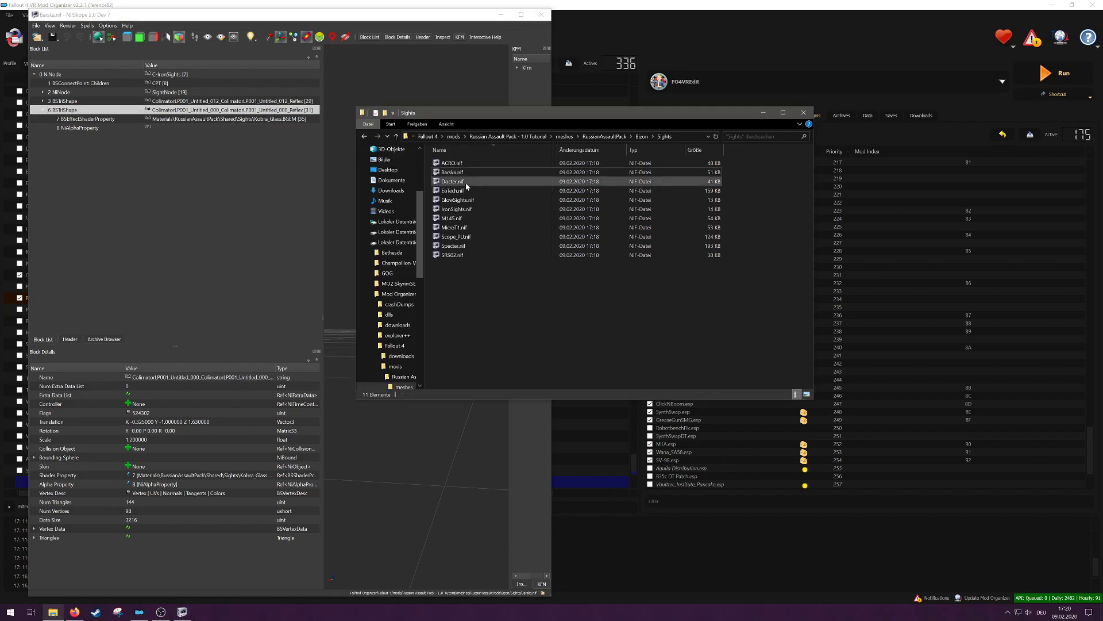
pyautogui.rightClick(536, 311)
pyautogui.moveTo(600, 419)
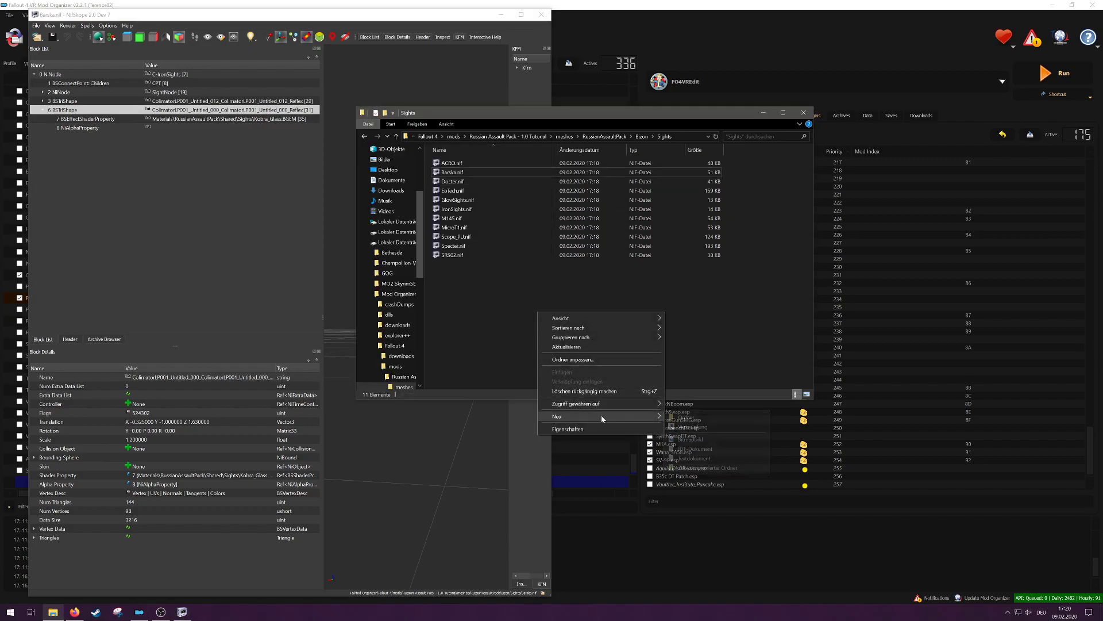
pyautogui.click(678, 416)
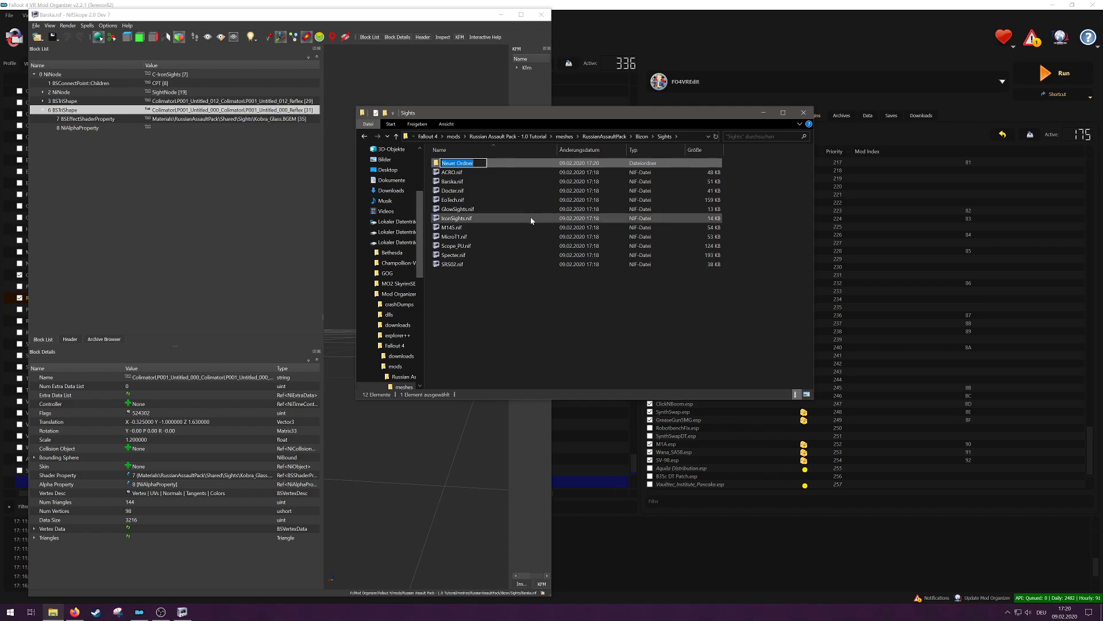
pyautogui.write('Backup')
pyautogui.press('Return')
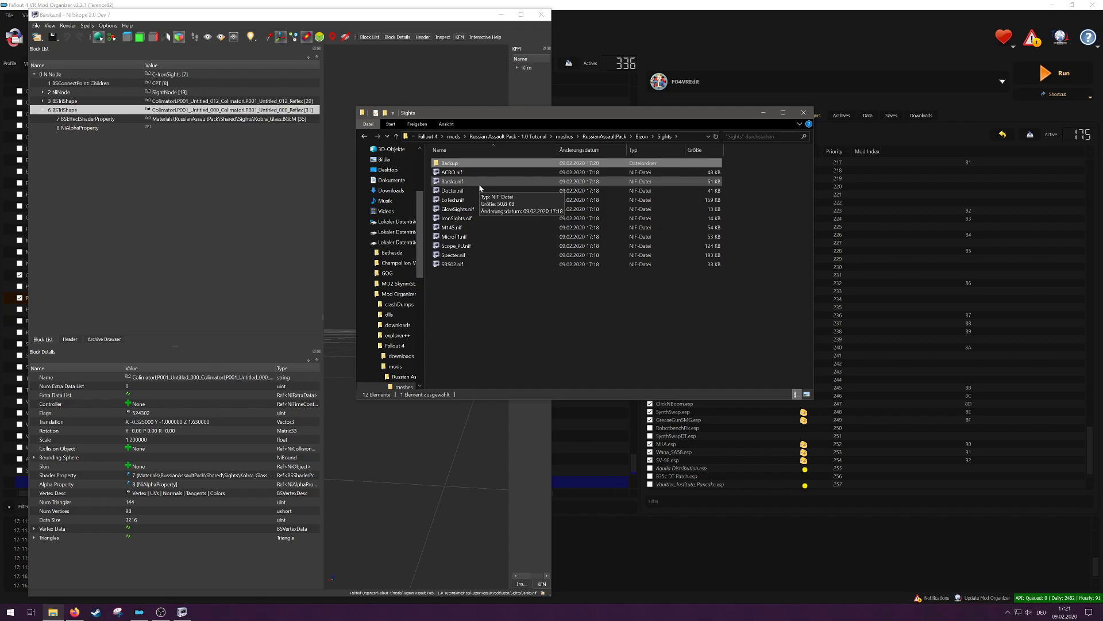
# Step: Select the glass lens shape's BSEffectShaderProperty in NifSkope and look at its available block operations
pyautogui.click(268, 201)
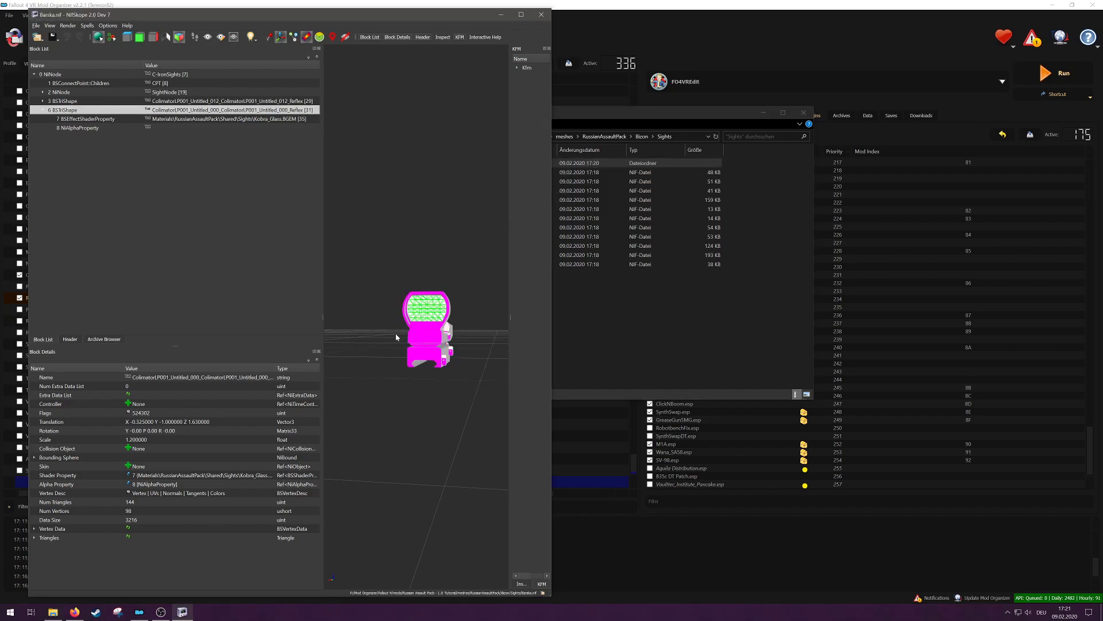
pyautogui.click(238, 119)
pyautogui.rightClick(238, 123)
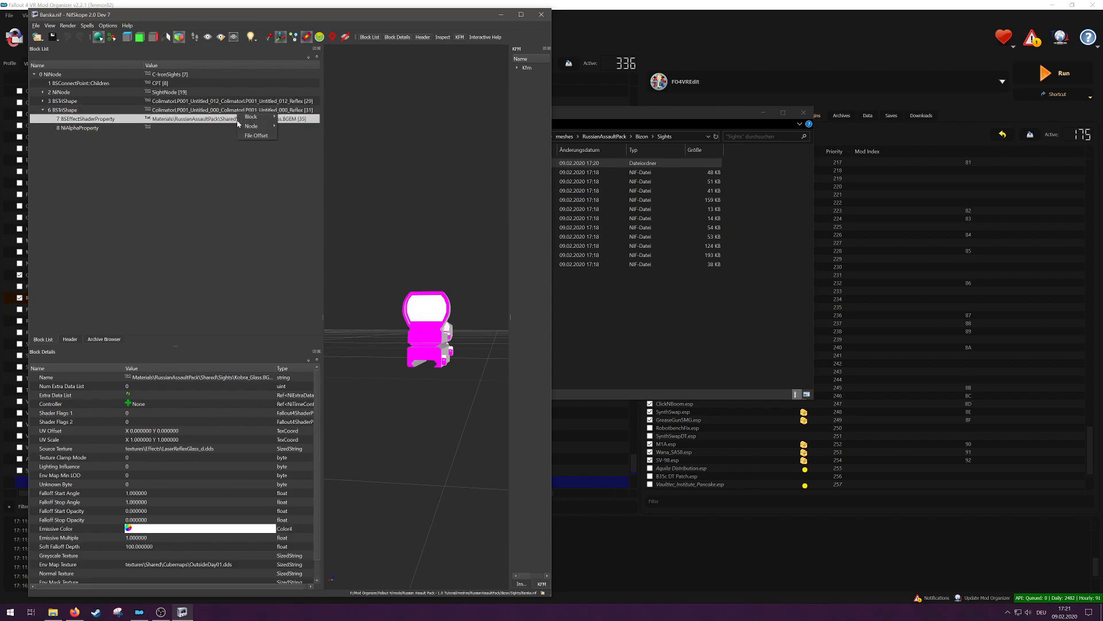
pyautogui.moveTo(261, 116)
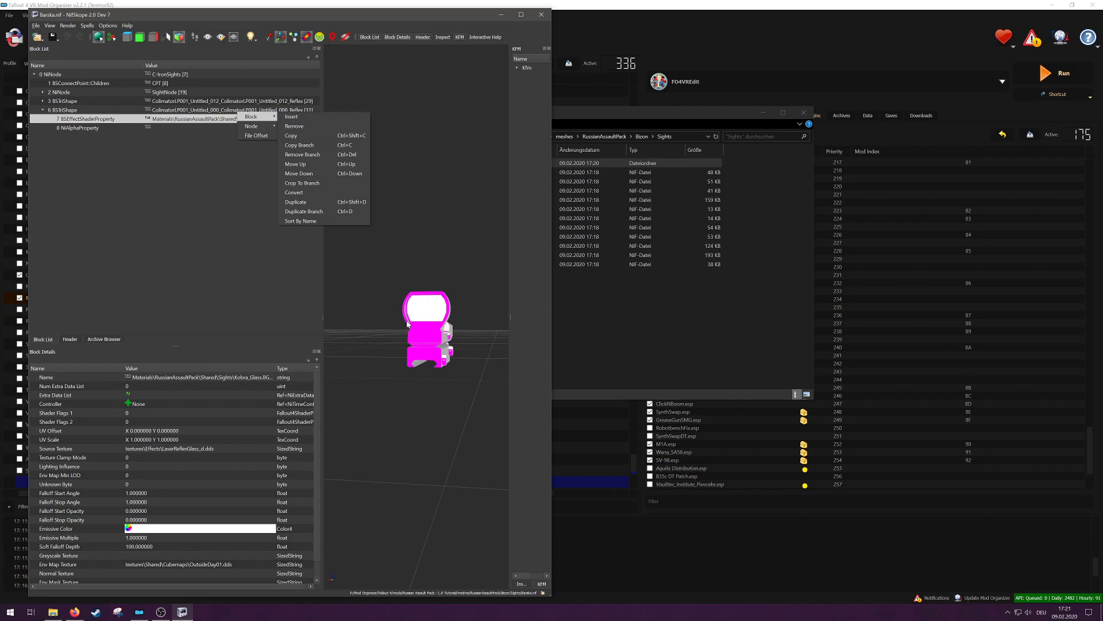
pyautogui.press('Escape')
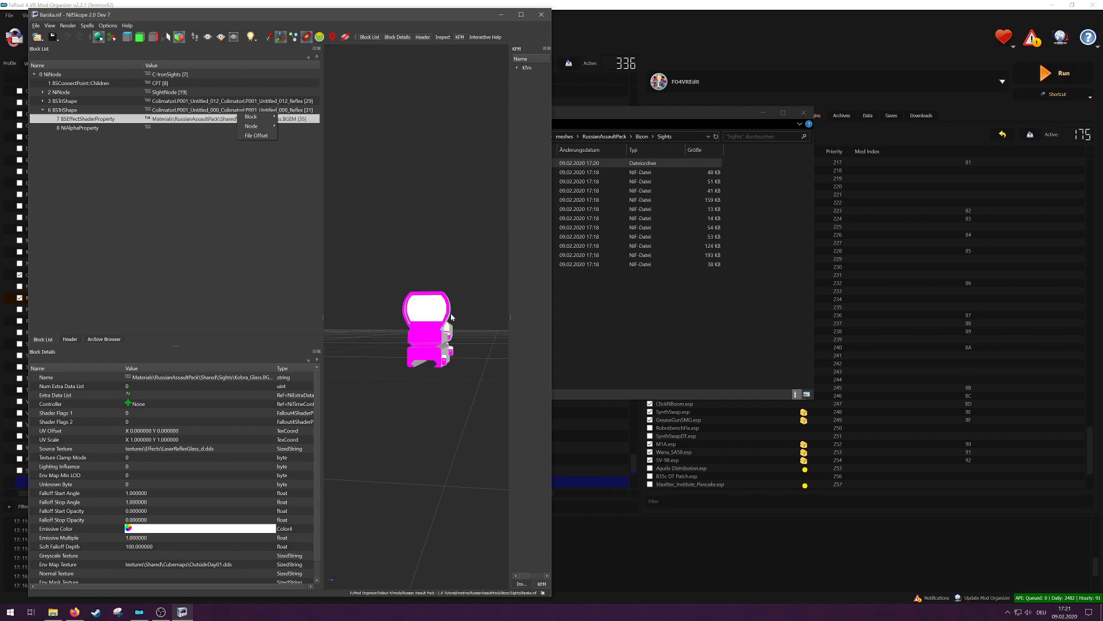
pyautogui.press('Escape')
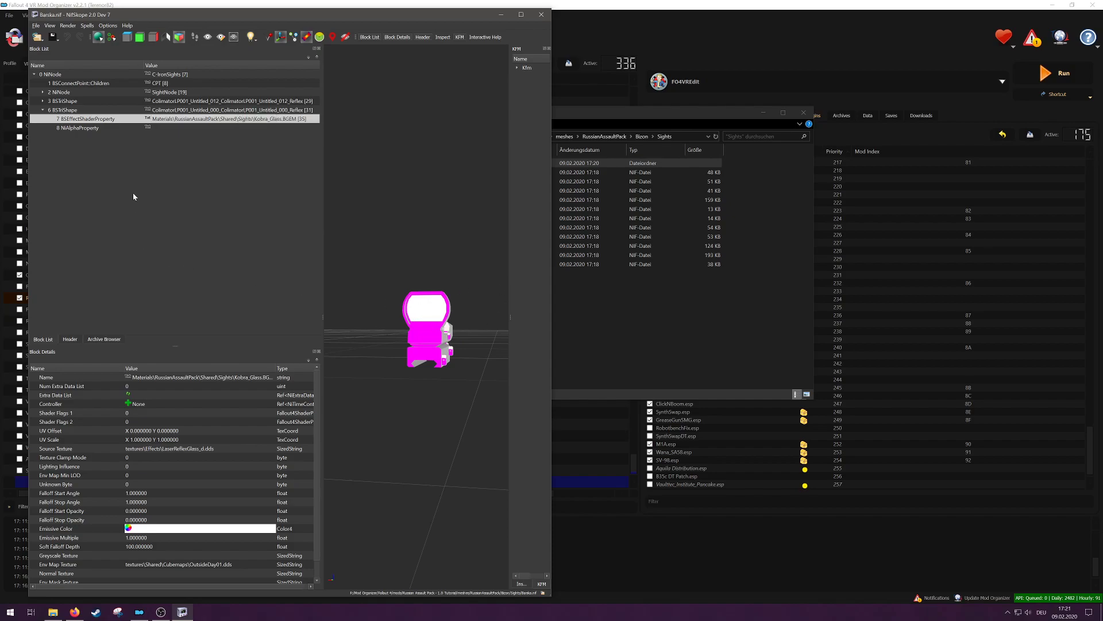
# Step: Expand the sight body and floating reticle shapes, and remove the reticle's BSEffectShaderProperty block
pyautogui.click(44, 102)
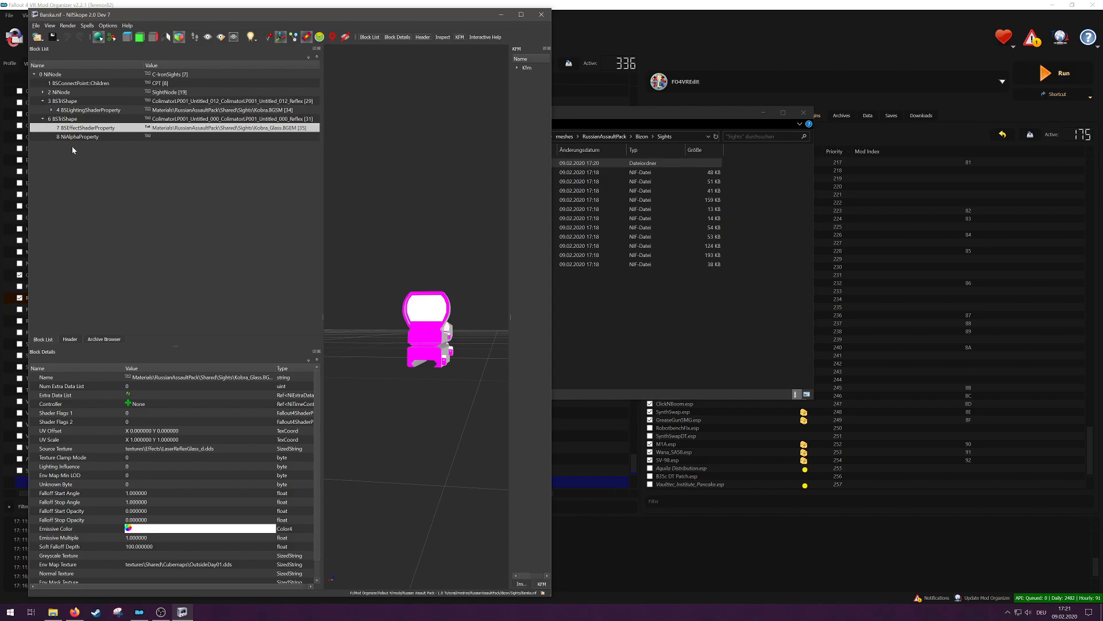
pyautogui.moveTo(435, 222); pyautogui.dragTo(396, 281)
pyautogui.click(409, 271)
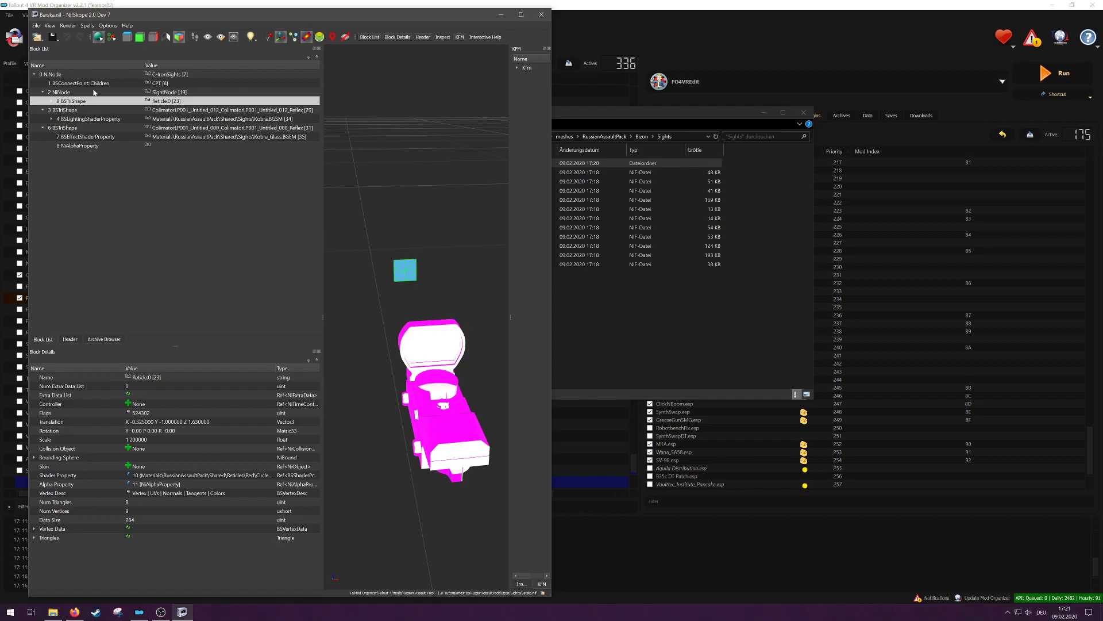
pyautogui.click(52, 101)
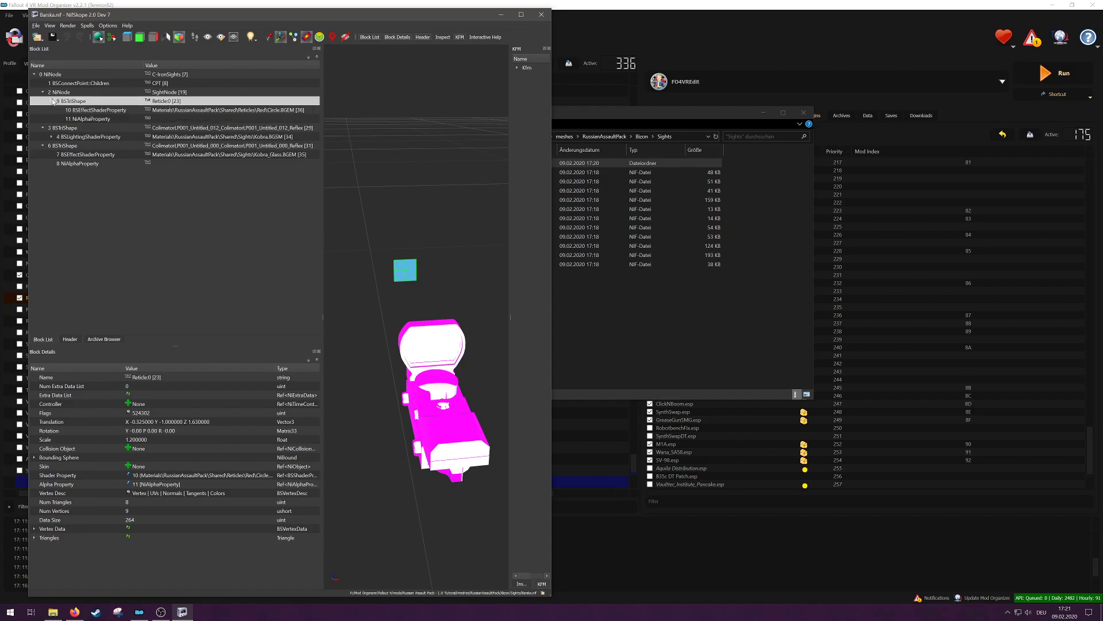
pyautogui.click(251, 111)
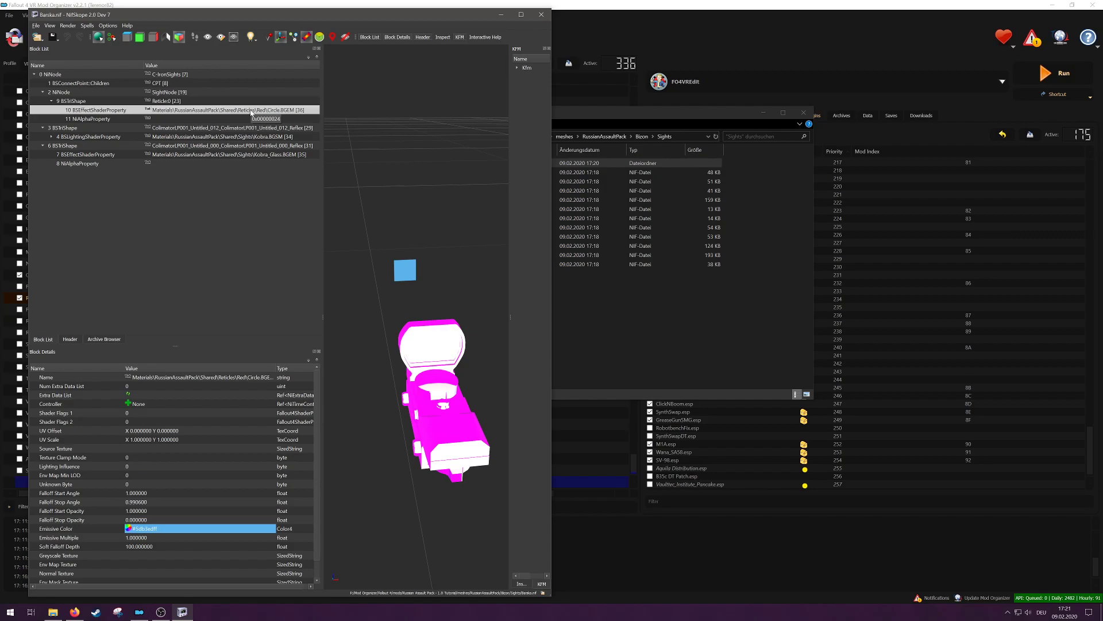
pyautogui.rightClick(251, 109)
pyautogui.moveTo(265, 106)
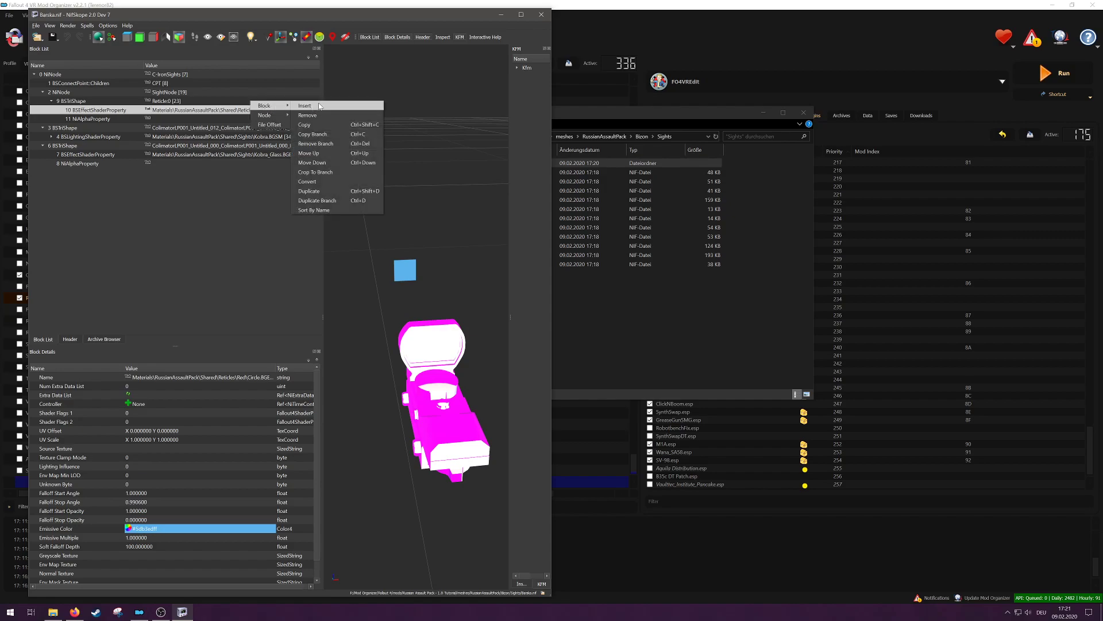
pyautogui.click(308, 115)
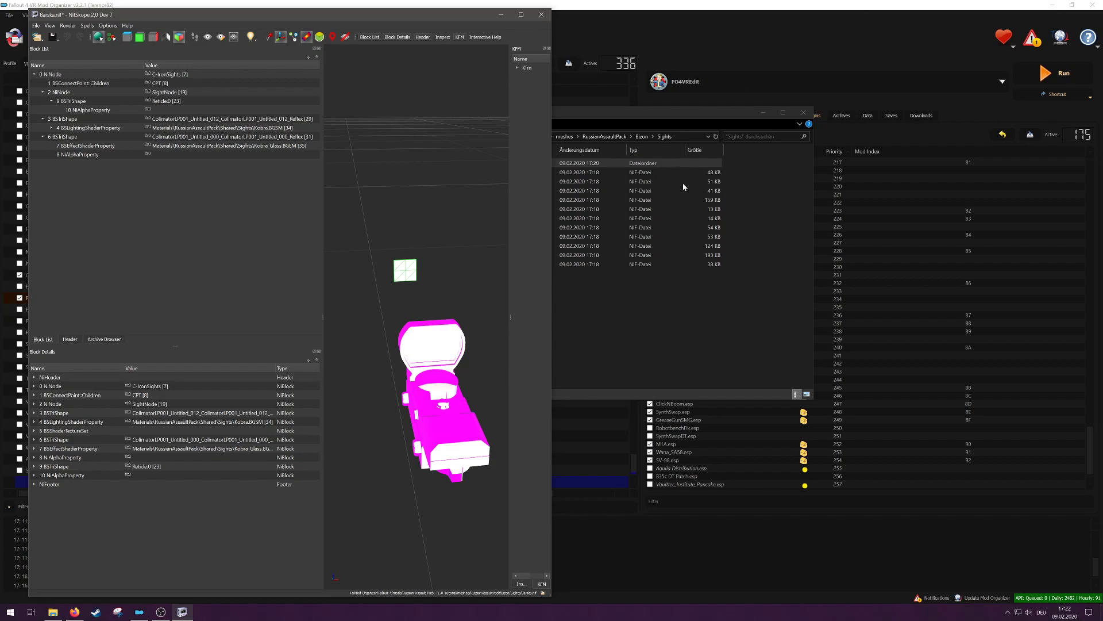
# Step: Launch B.A.E. and open its archive file chooser
pyautogui.click(10, 611)
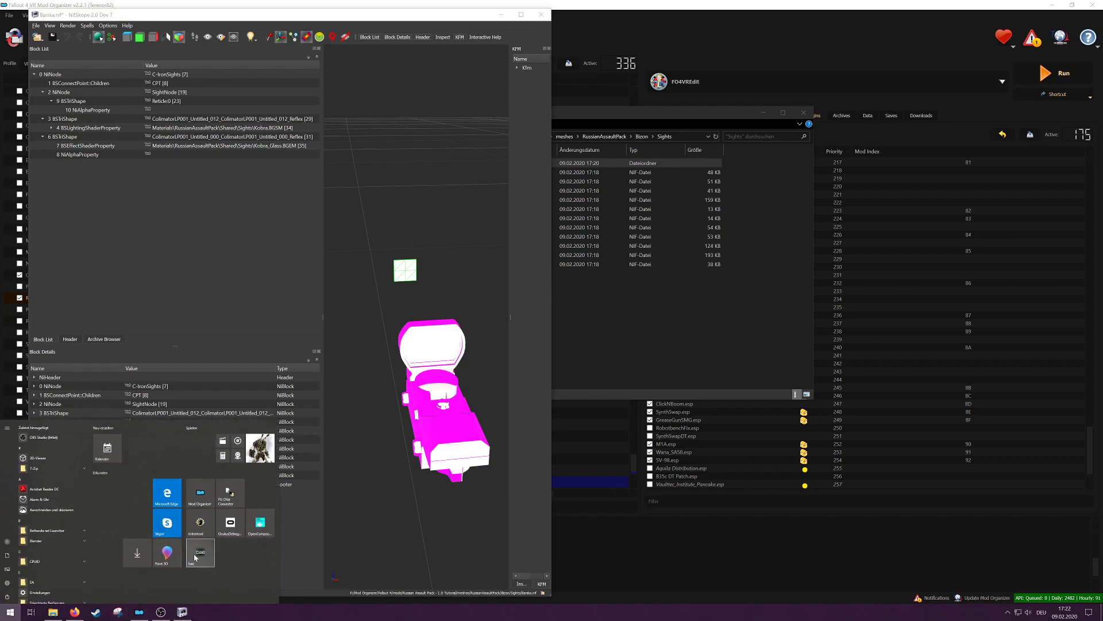
pyautogui.click(199, 554)
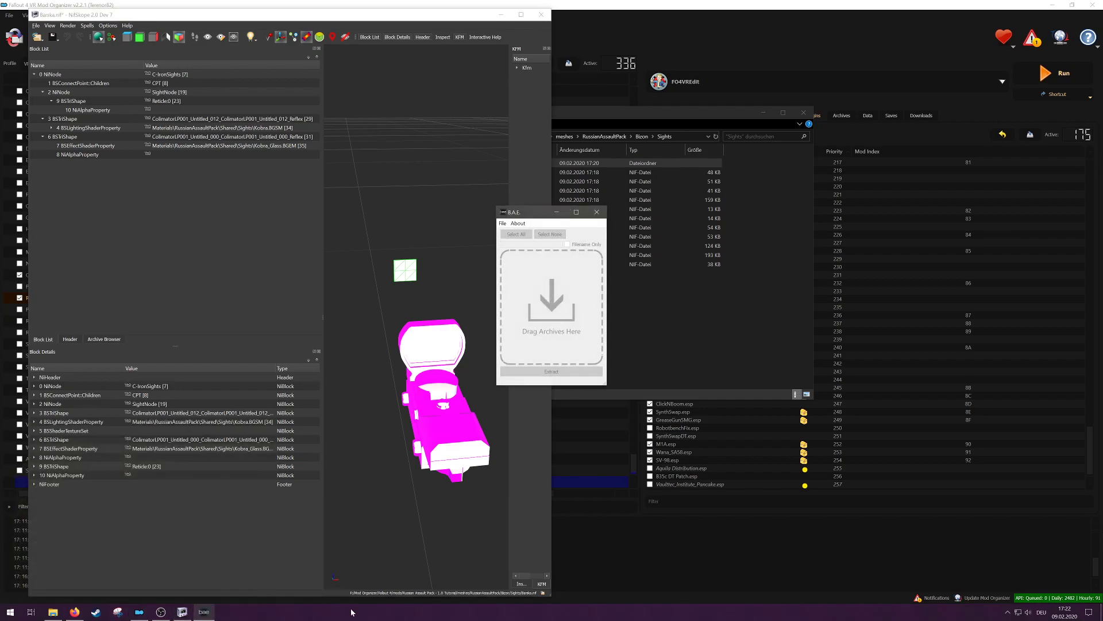
pyautogui.click(502, 224)
pyautogui.click(513, 234)
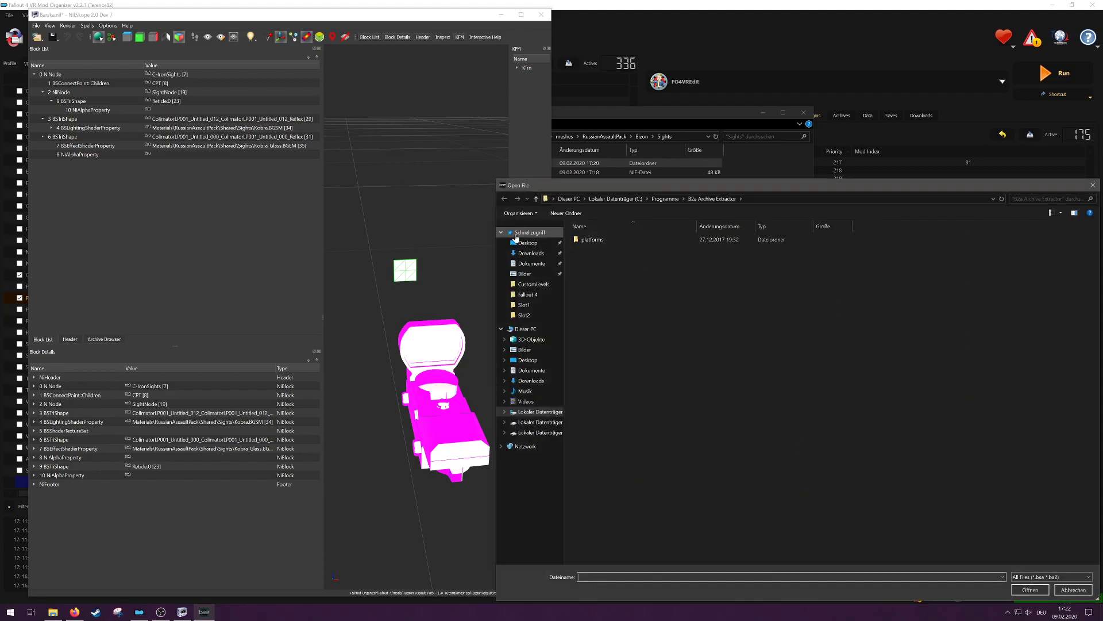
# Step: Load the archive Fallout4 - Meshes.ba2 from F:\SteamLibrary\steamapps\common\Fallout 4 VR\Data
pyautogui.click(525, 432)
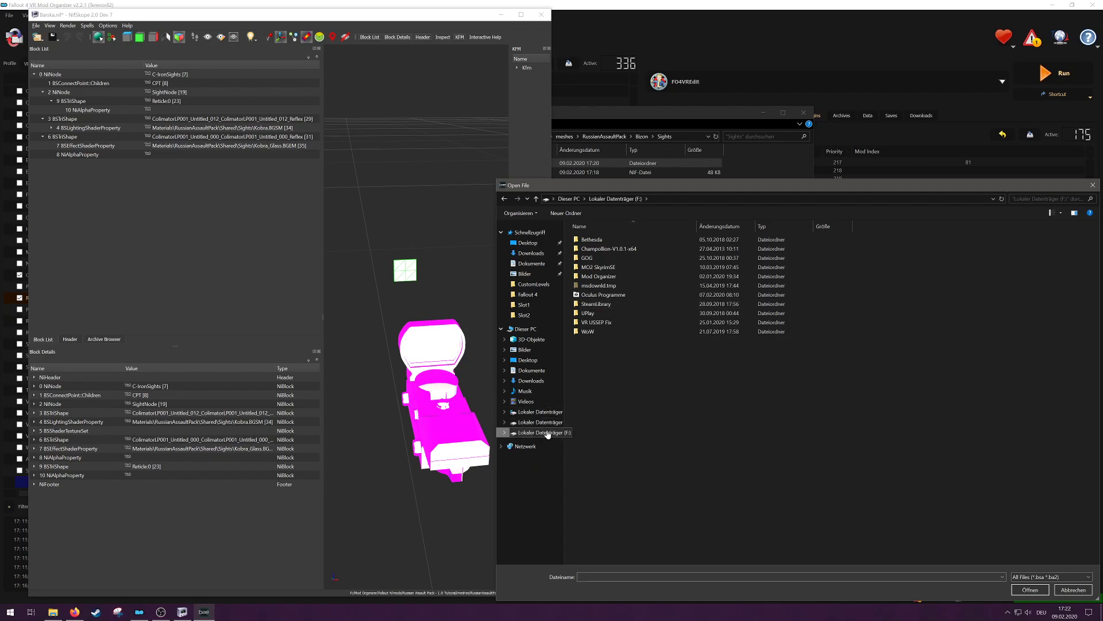
pyautogui.doubleClick(614, 304)
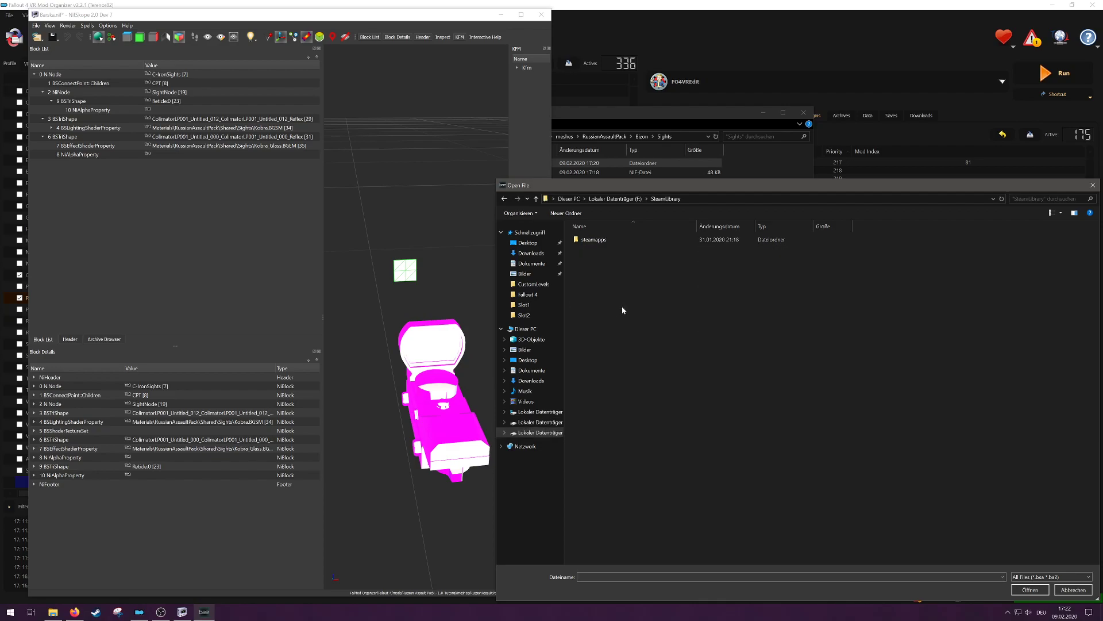
pyautogui.doubleClick(593, 240)
pyautogui.doubleClick(592, 239)
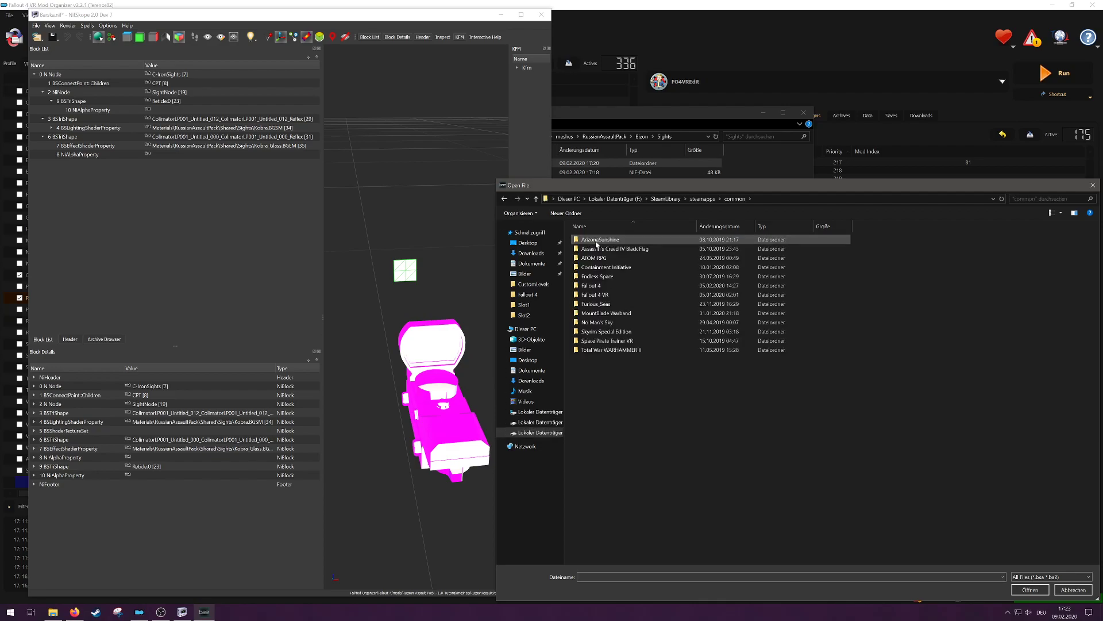
pyautogui.doubleClick(613, 295)
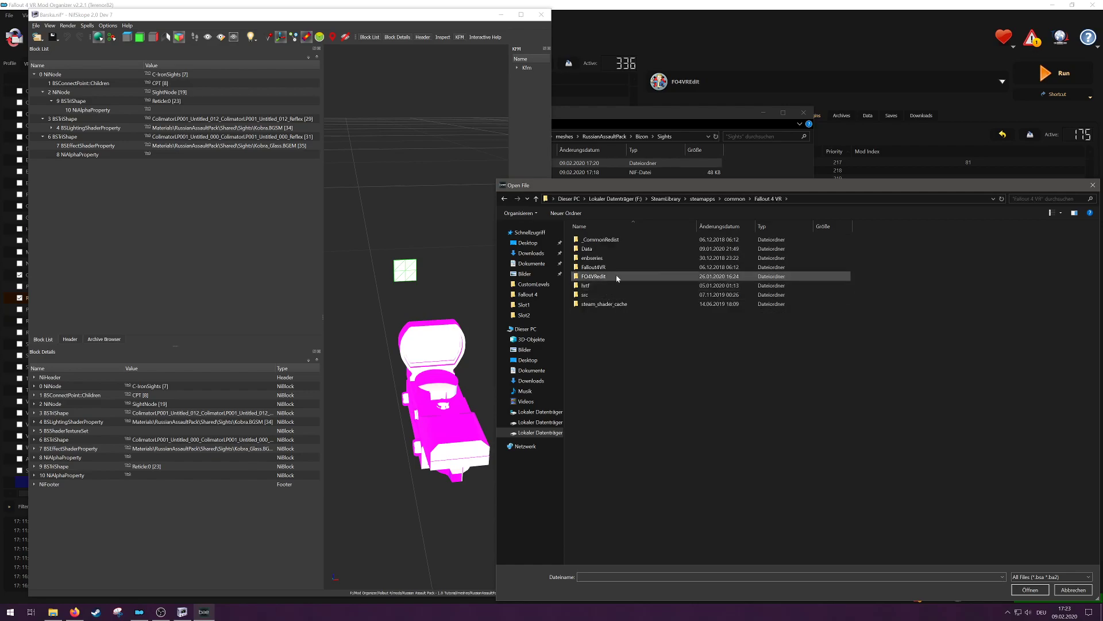
pyautogui.doubleClick(606, 249)
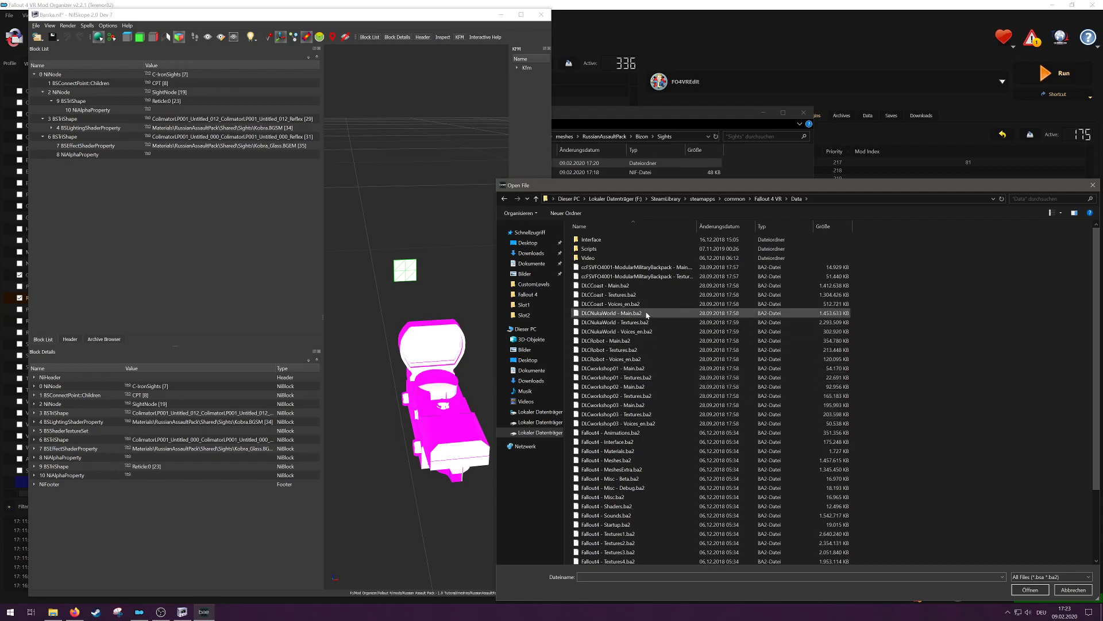
pyautogui.scroll(-2, 720, 386)
pyautogui.scroll(-2, 720, 386)
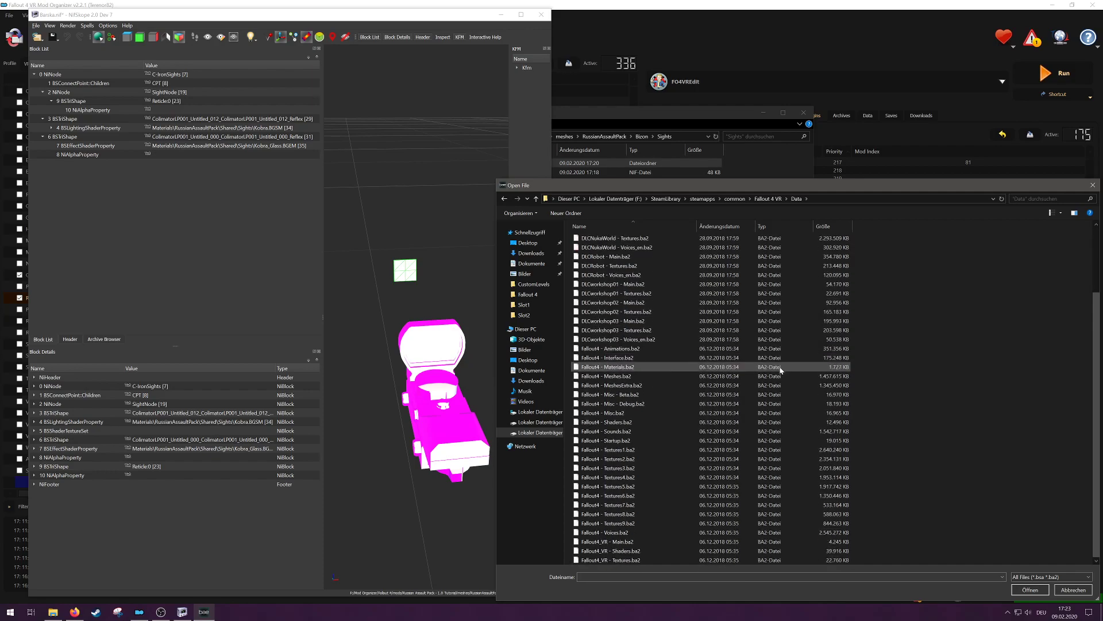
pyautogui.click(631, 377)
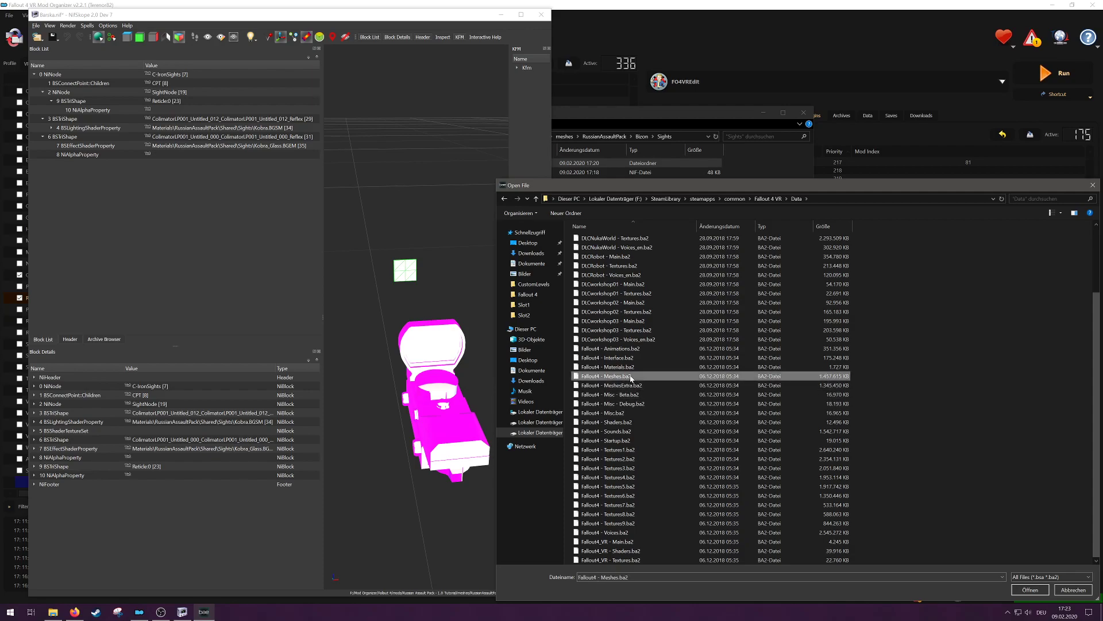
pyautogui.click(1028, 590)
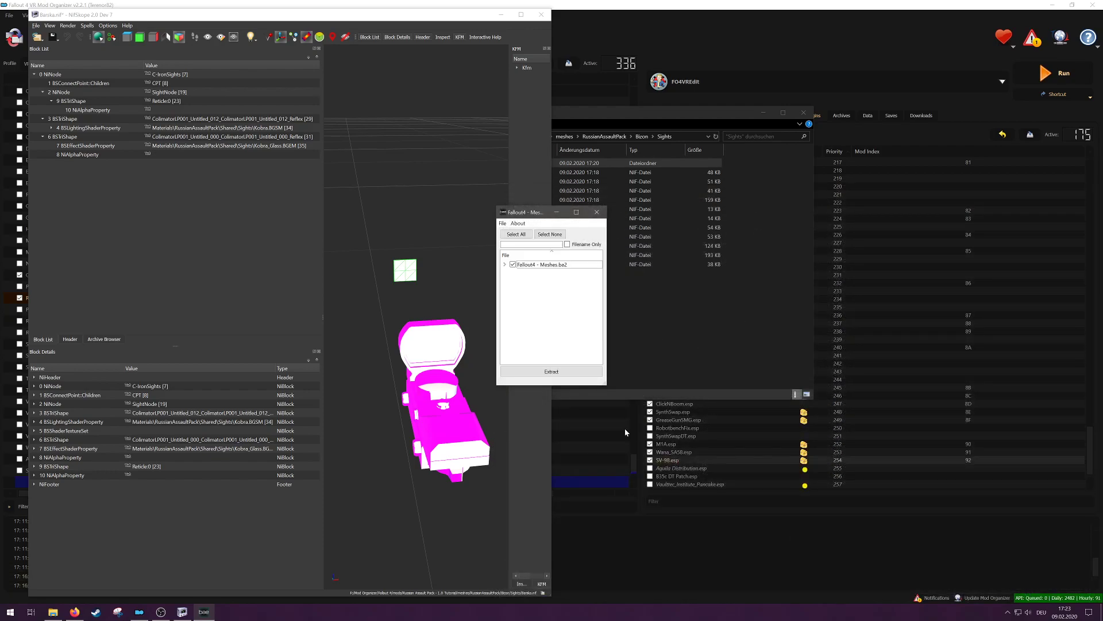
# Step: Deselect the whole archive and mark only 10mmReflexSightCircle_1.nif under Meshes\Weapons\10mmPistol
pyautogui.click(551, 235)
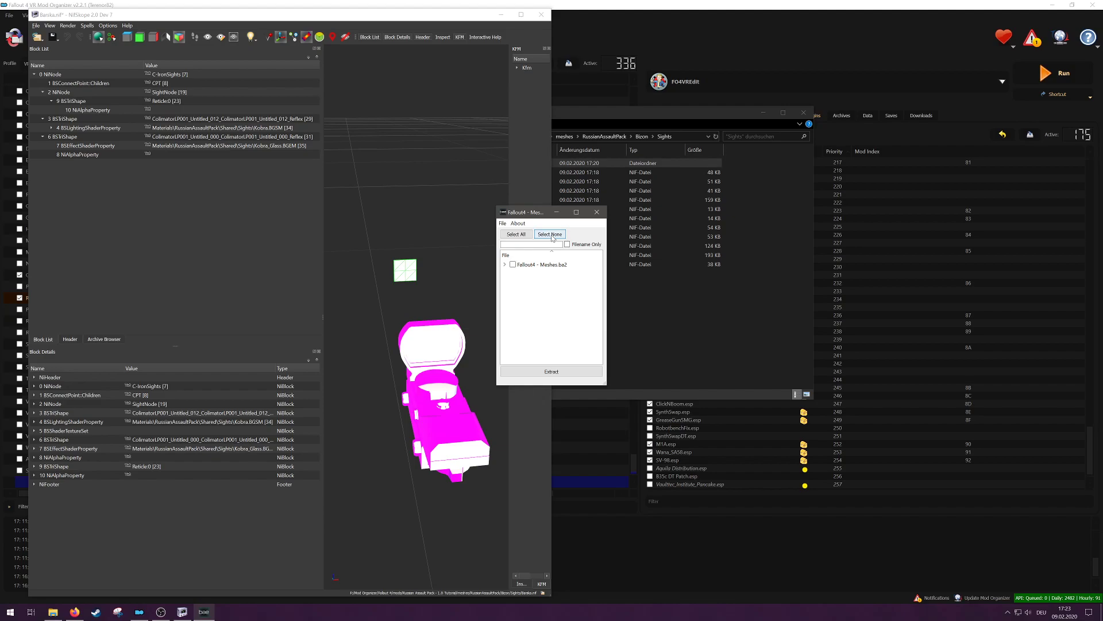
pyautogui.click(504, 264)
pyautogui.click(514, 280)
pyautogui.scroll(-7, 566, 292)
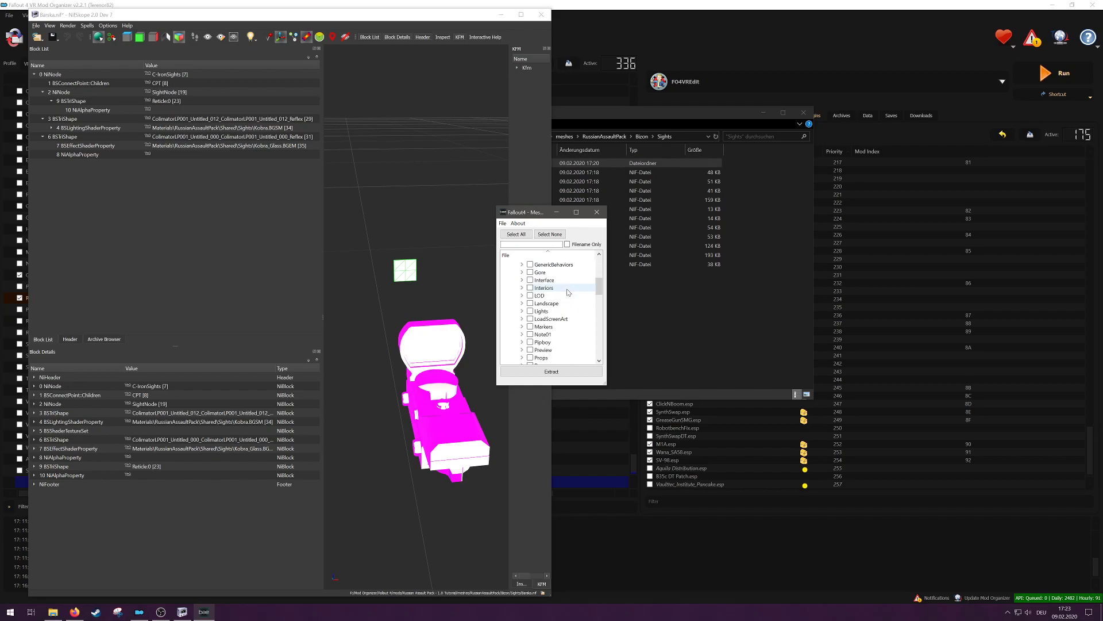
pyautogui.scroll(-3, 568, 292)
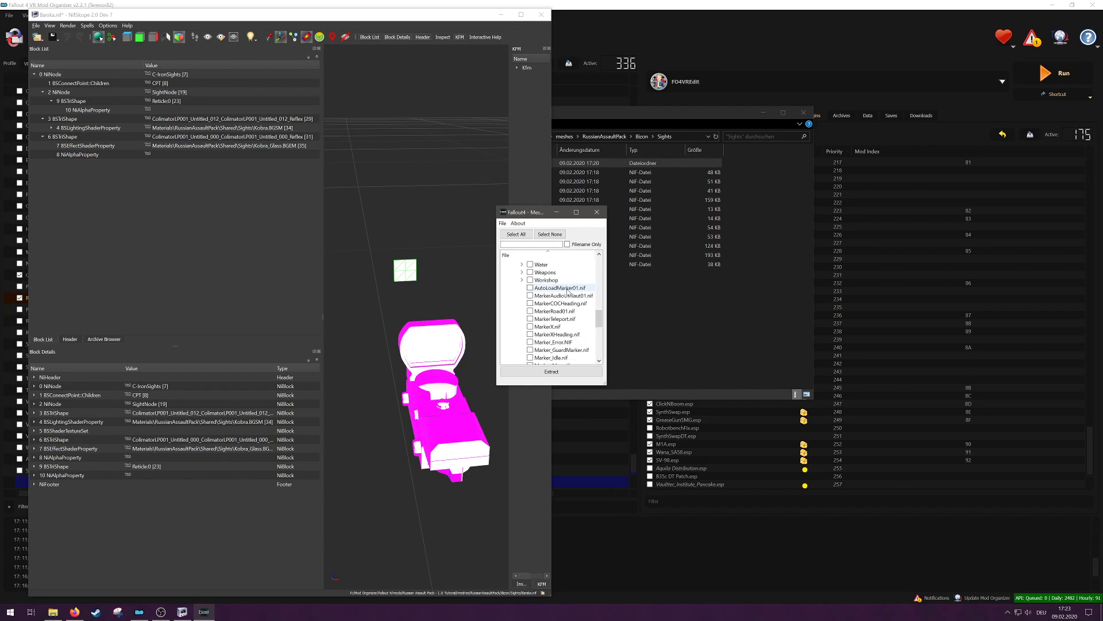
pyautogui.click(522, 272)
pyautogui.click(530, 281)
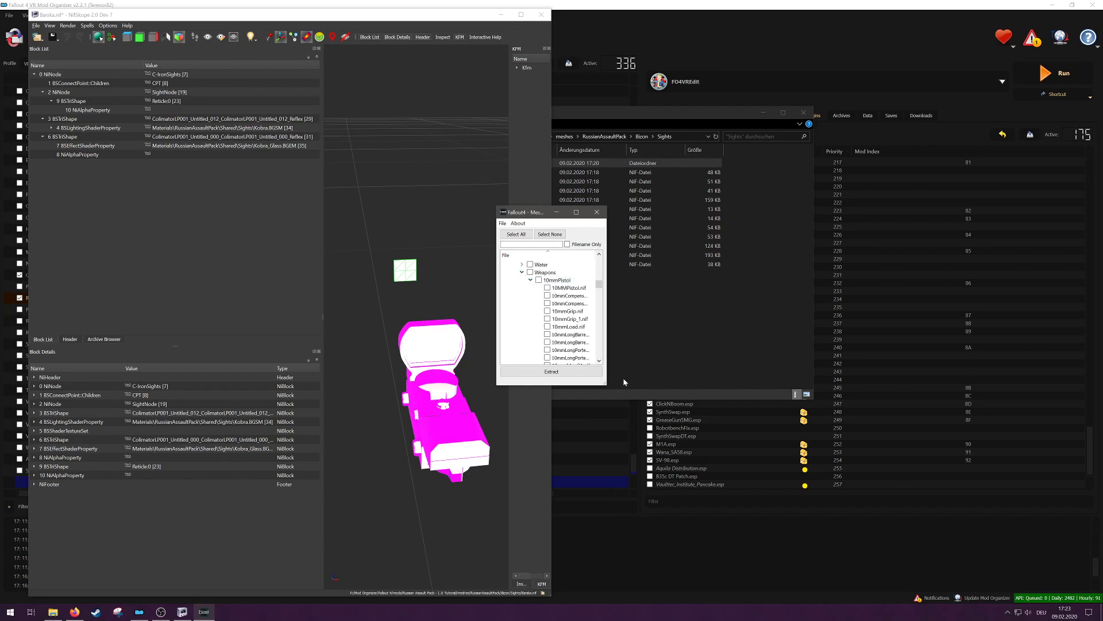
pyautogui.moveTo(605, 384); pyautogui.dragTo(748, 578)
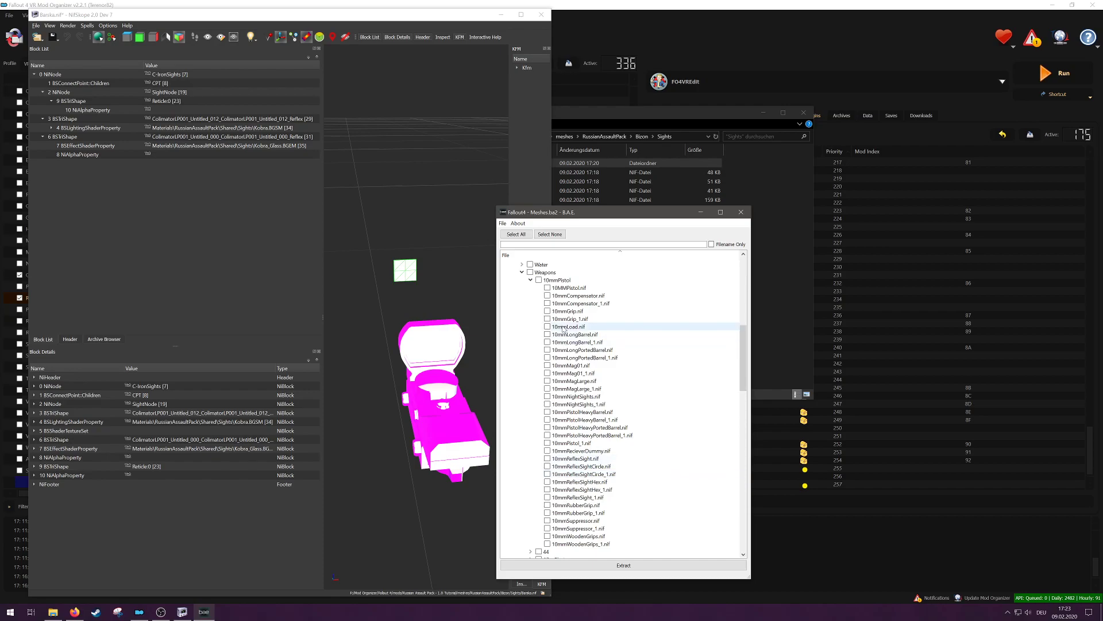
pyautogui.scroll(-3, 636, 415)
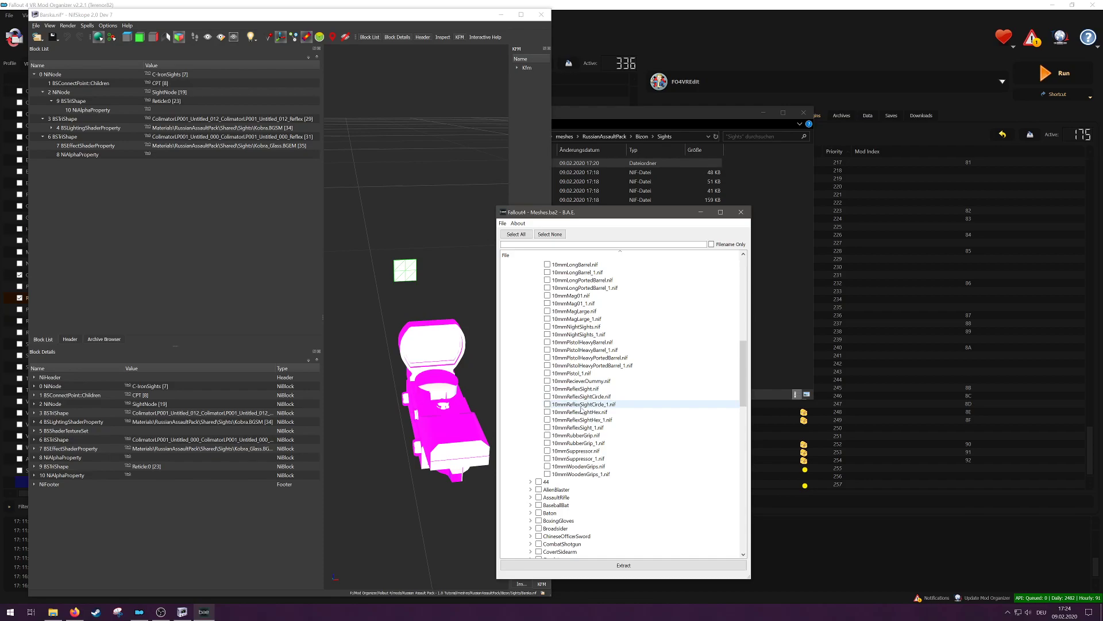
pyautogui.click(548, 404)
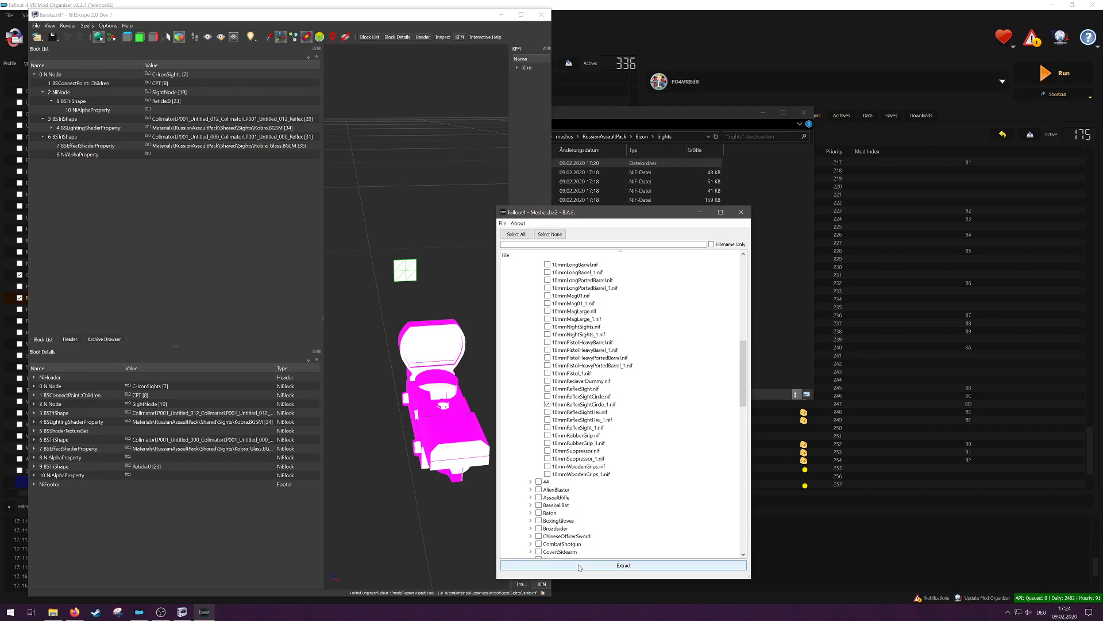
# Step: Close B.A.E. without extracting and minimize the Mod Organizer window to reach the desktop
pyautogui.click(742, 213)
pyautogui.click(1054, 5)
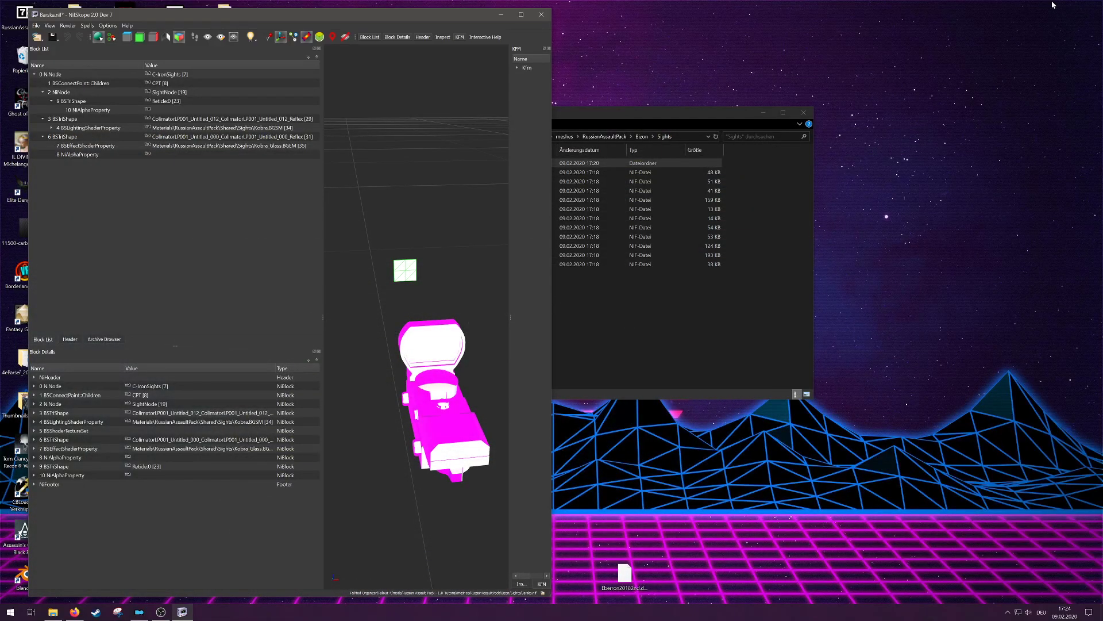
# Step: Close the Sights folder and open the desktop's 10mm Meshes folder at Meshes\Weapons\10mmPistol
pyautogui.click(809, 114)
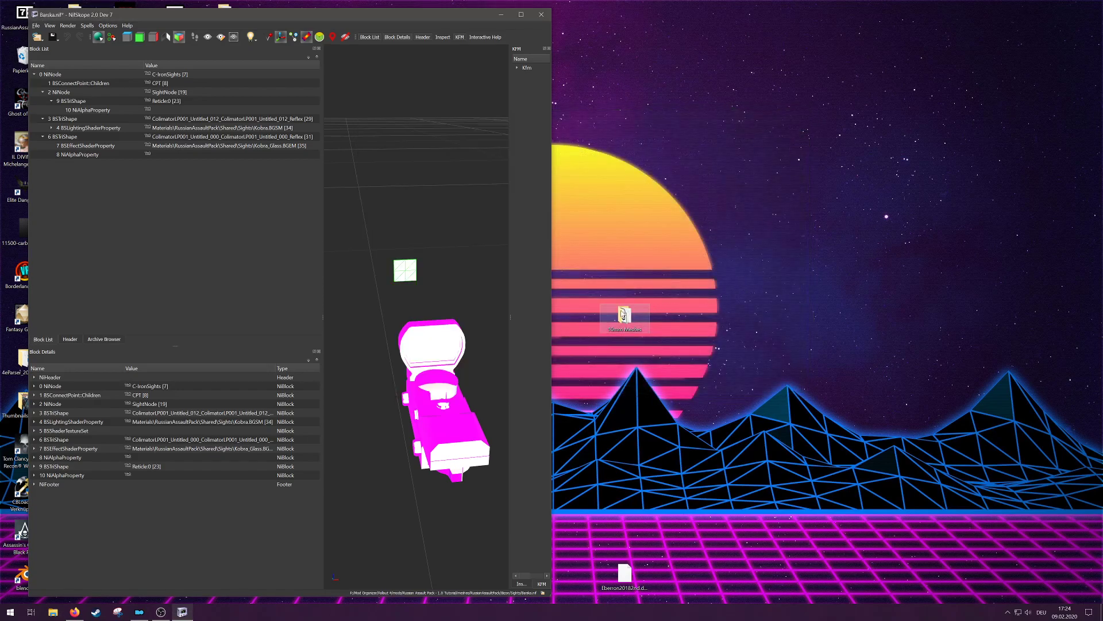
pyautogui.doubleClick(625, 315)
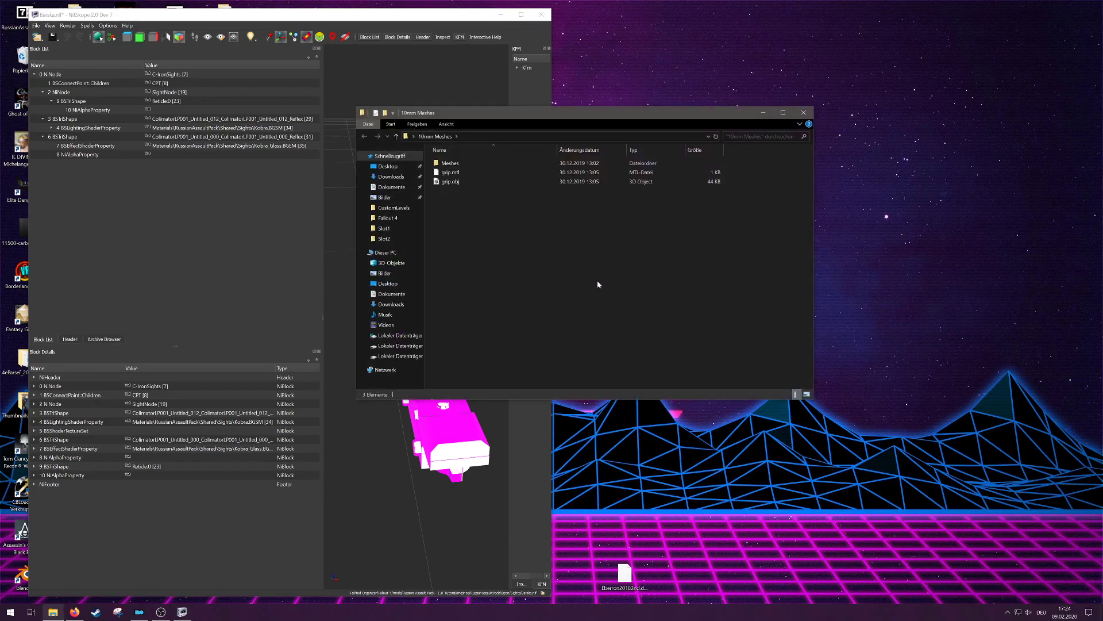
pyautogui.doubleClick(477, 165)
pyautogui.doubleClick(509, 172)
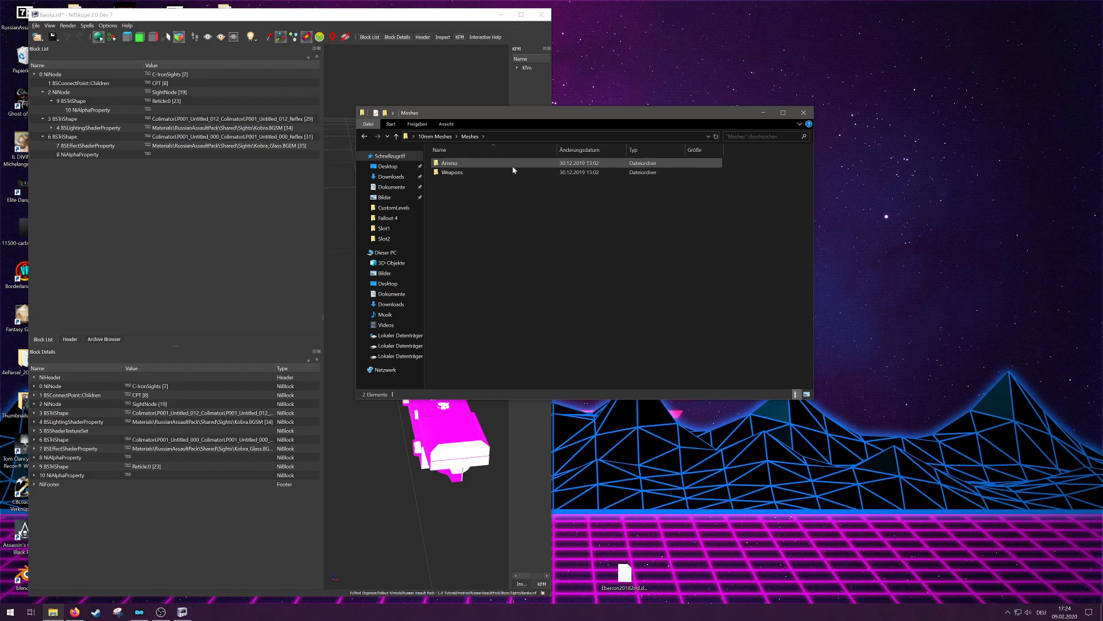
pyautogui.doubleClick(510, 163)
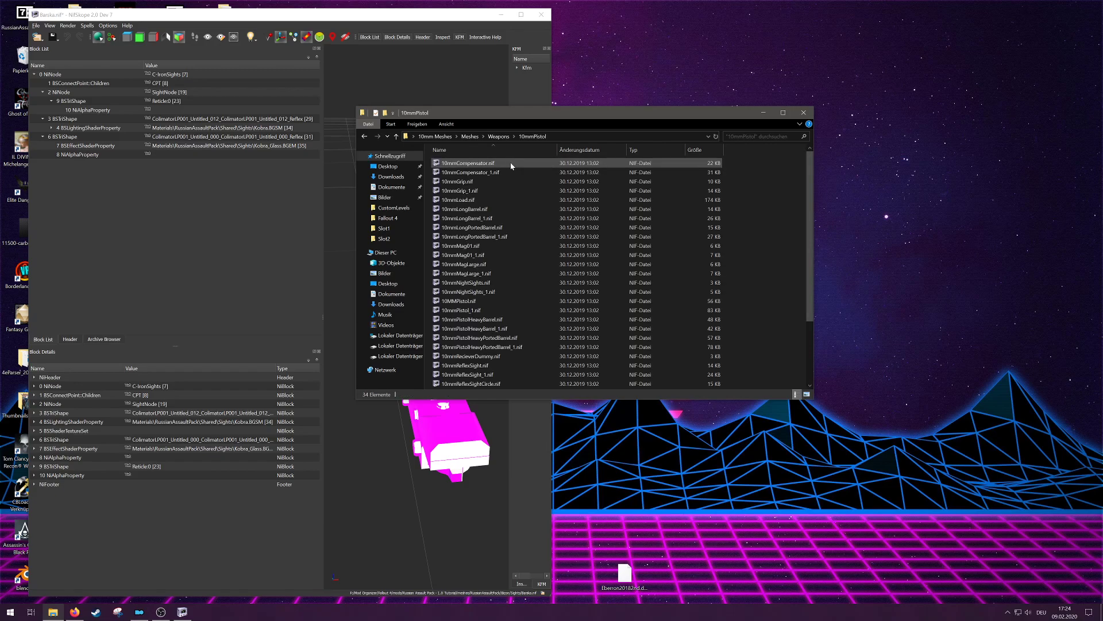
# Step: Open 10mmReflexSightCircle_1.nif in a second NifSkope window, close the folder window and view the reflex sight at an angle
pyautogui.scroll(-3, 590, 296)
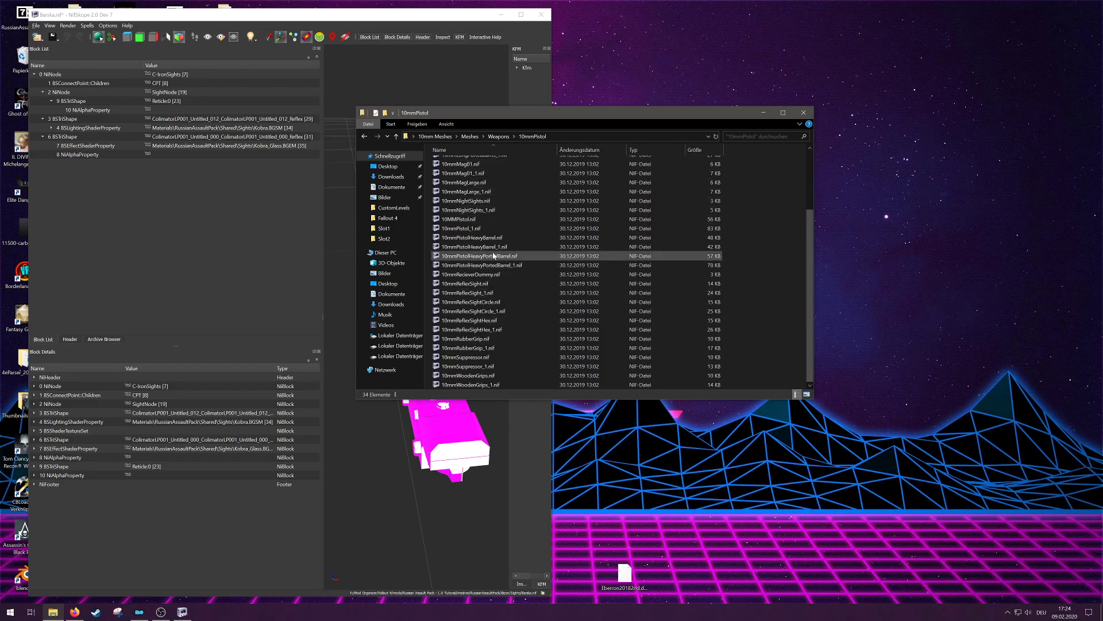
pyautogui.doubleClick(486, 311)
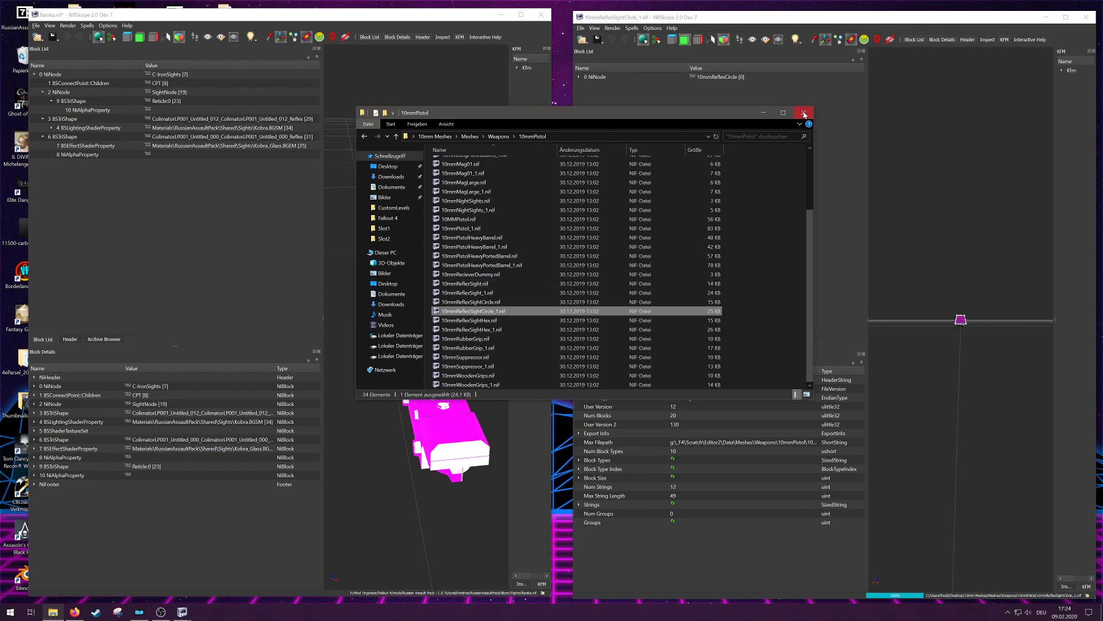
pyautogui.click(804, 114)
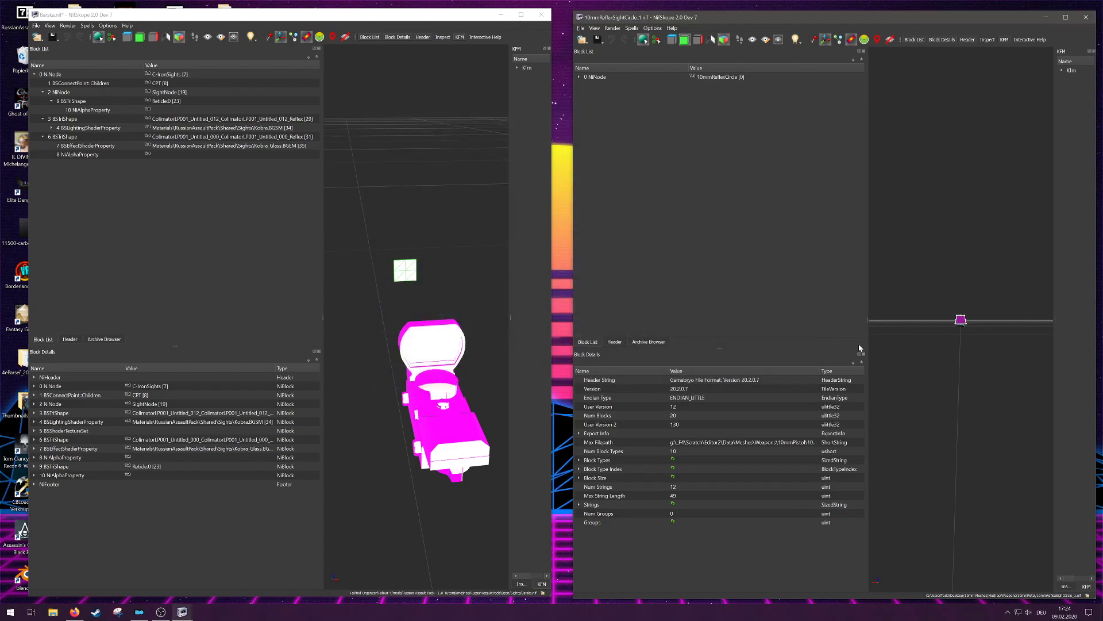
pyautogui.moveTo(978, 284); pyautogui.dragTo(942, 309)
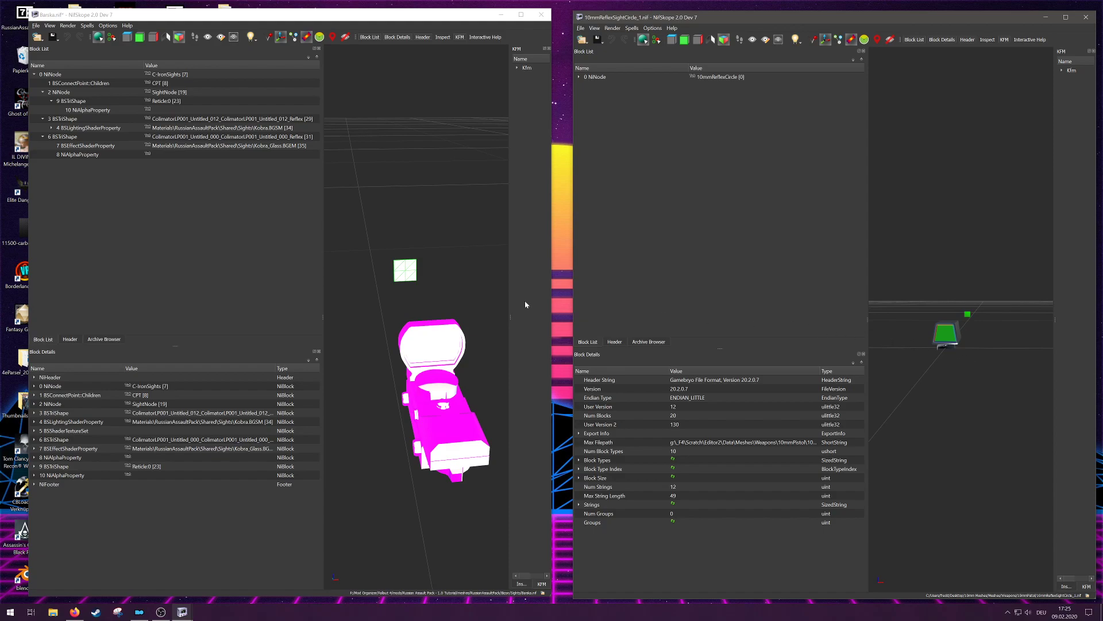
# Step: Attach a new BSEffectShaderProperty to the Shader Property of the Reticle:0 shape in Barska.nif
pyautogui.click(94, 101)
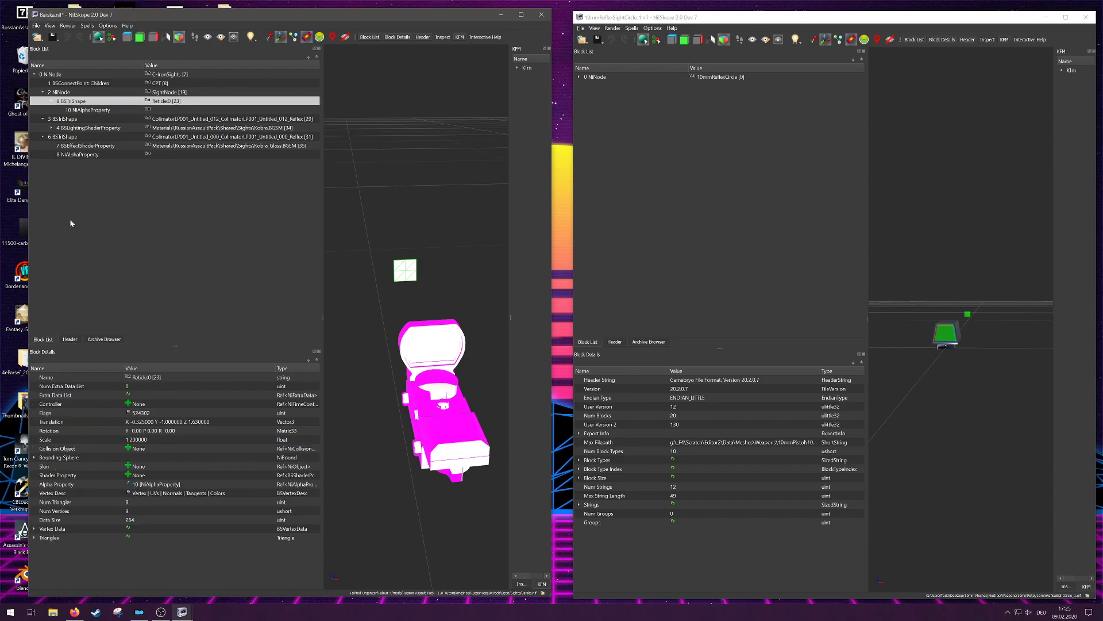
pyautogui.click(162, 476)
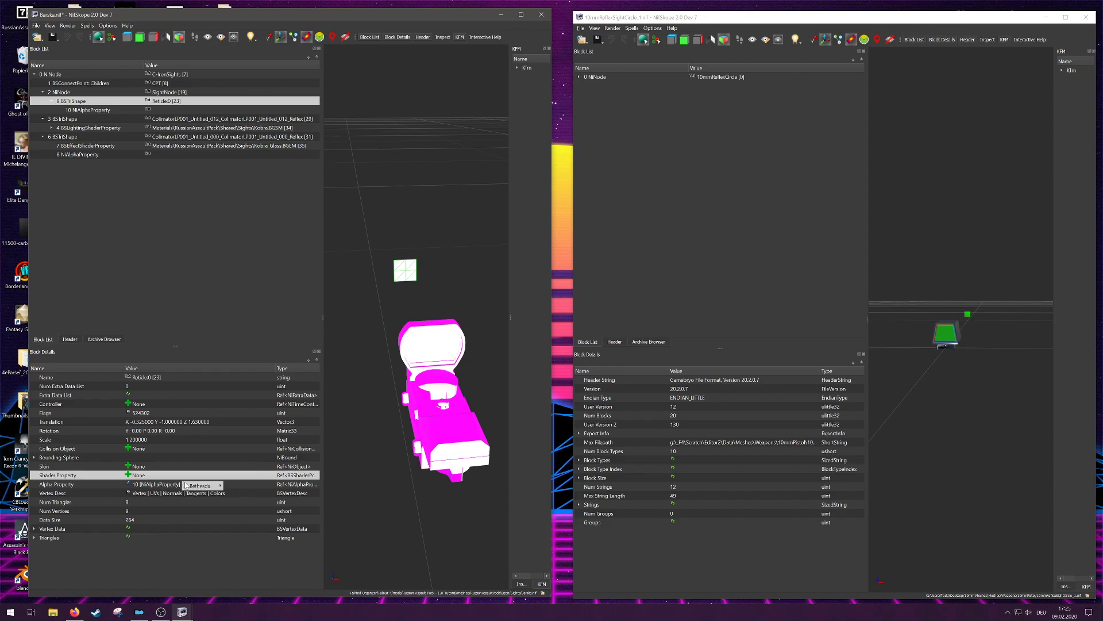
pyautogui.moveTo(204, 485)
pyautogui.click(246, 484)
pyautogui.scroll(-1, 230, 402)
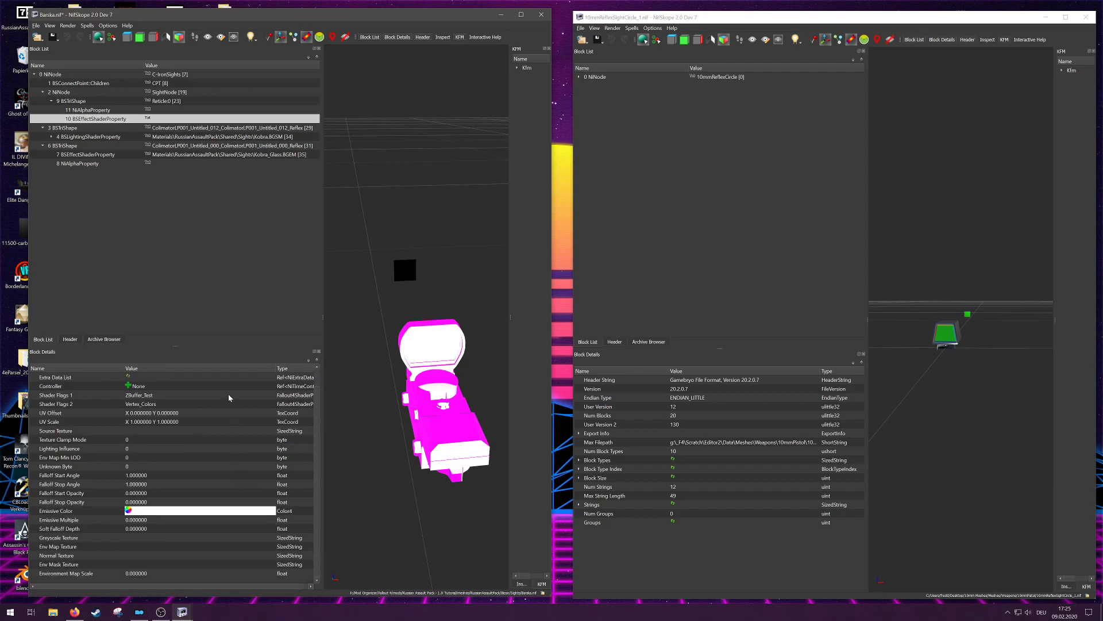
# Step: Examine the TritiumDot002:0 shape and its BSEffectShaderProperty values in 10mmReflexSightCircle_1.nif as reference
pyautogui.click(578, 76)
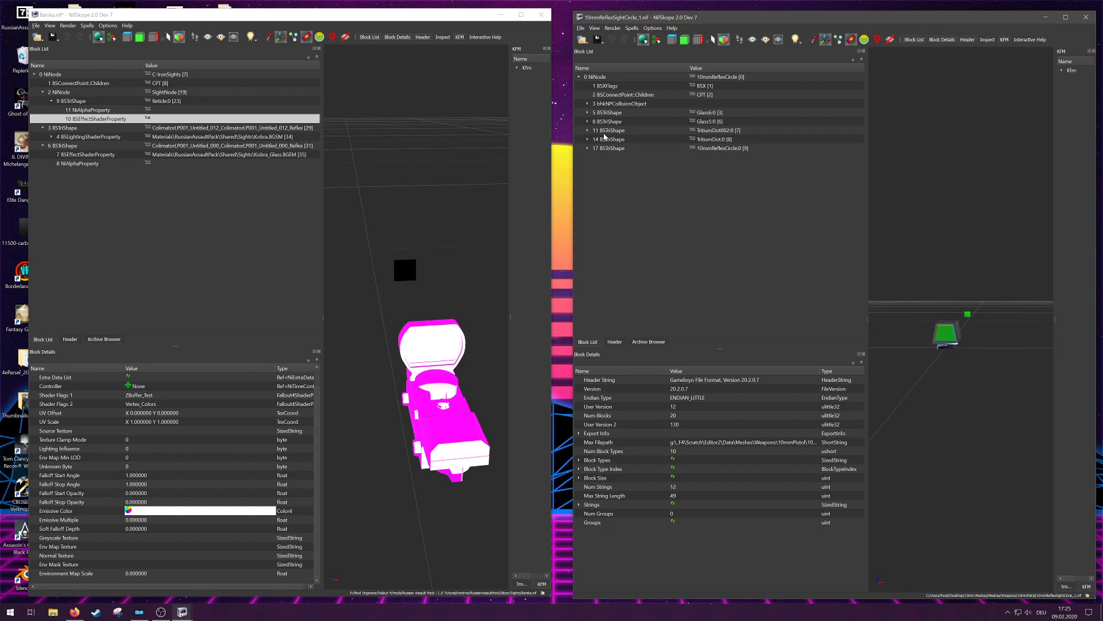
pyautogui.click(969, 316)
pyautogui.click(587, 130)
pyautogui.click(629, 141)
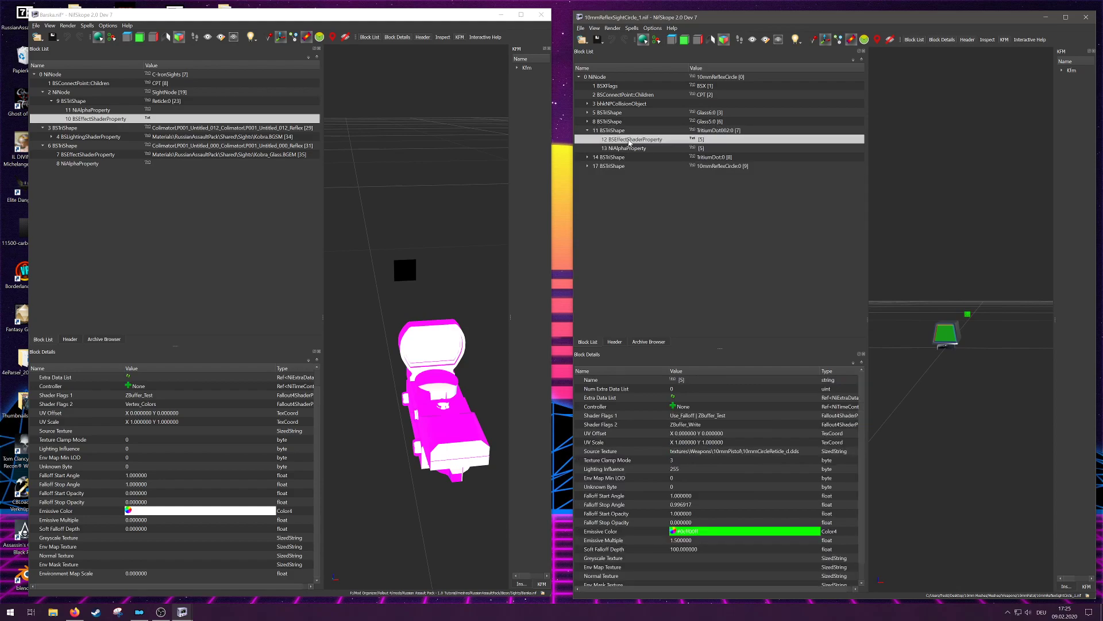
pyautogui.click(628, 131)
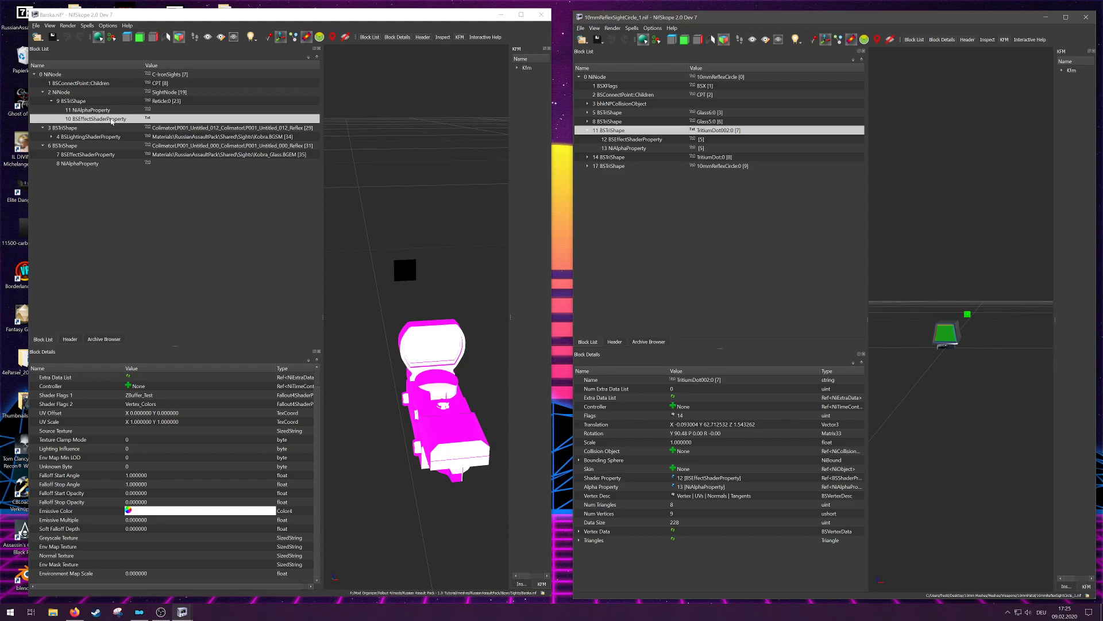
pyautogui.click(624, 140)
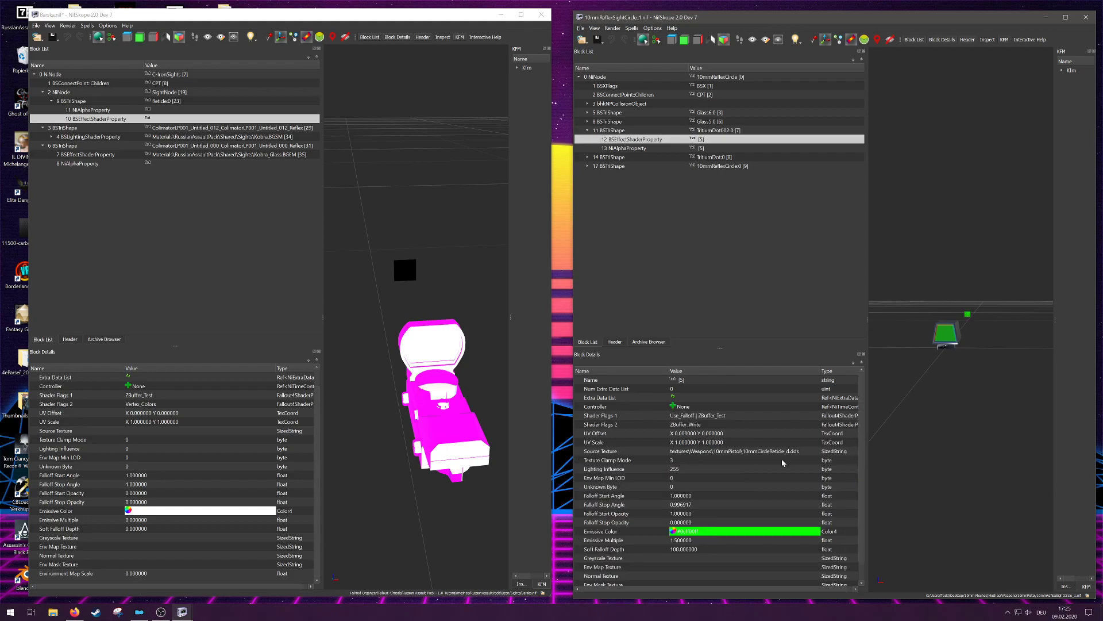
pyautogui.scroll(-1, 753, 398)
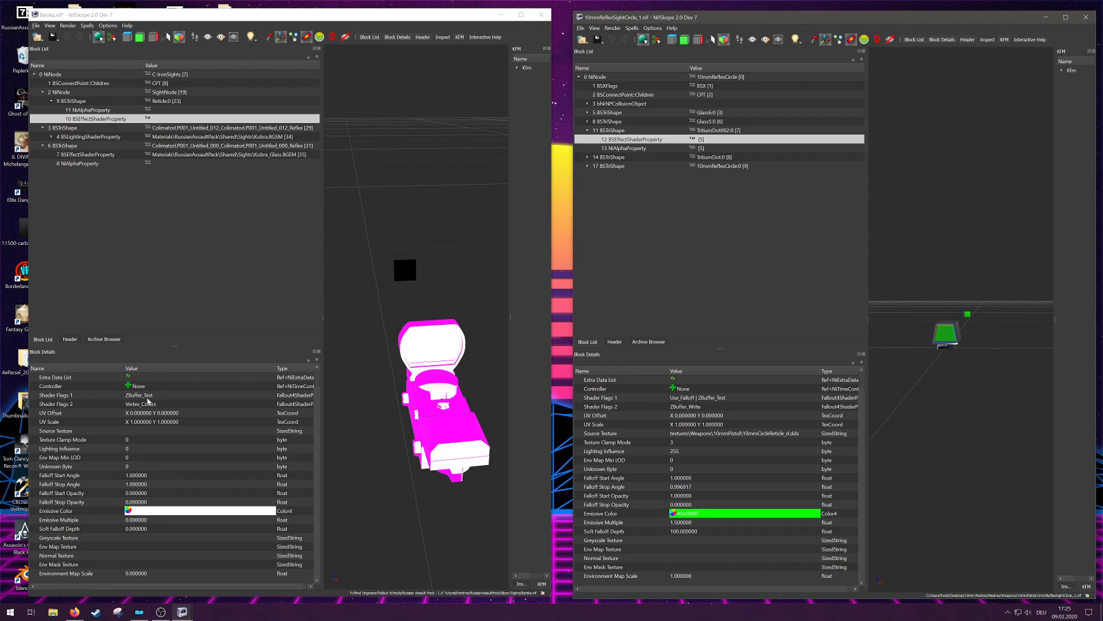
# Step: Add Use_Falloff to Shader Flags 1 of the reticle's new BSEffectShaderProperty in Barska.nif
pyautogui.click(205, 398)
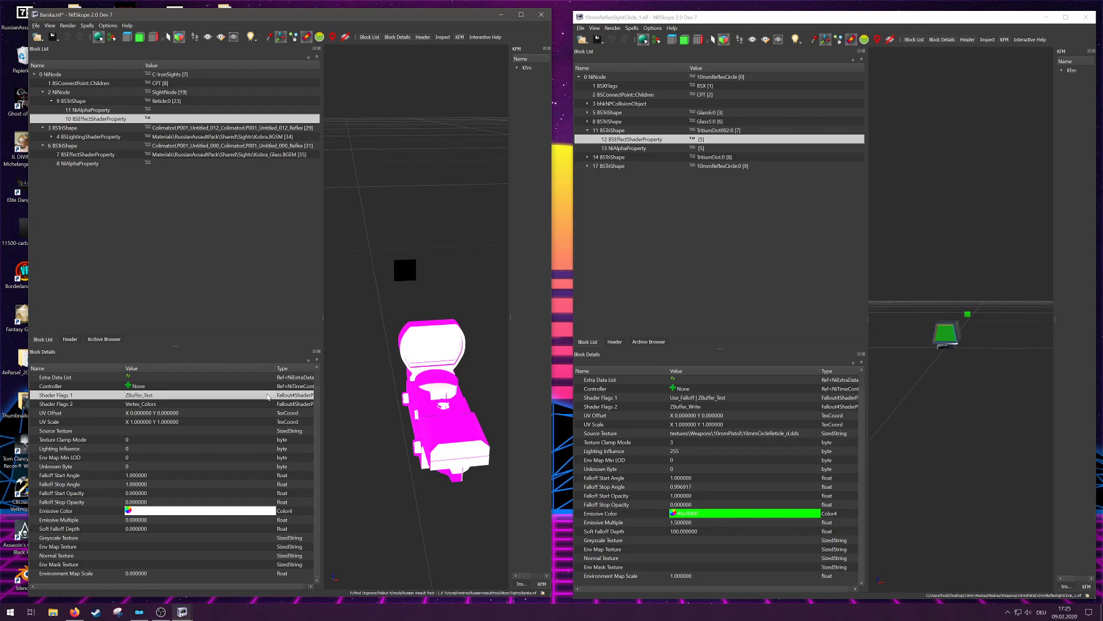
pyautogui.doubleClick(263, 396)
pyautogui.click(199, 396)
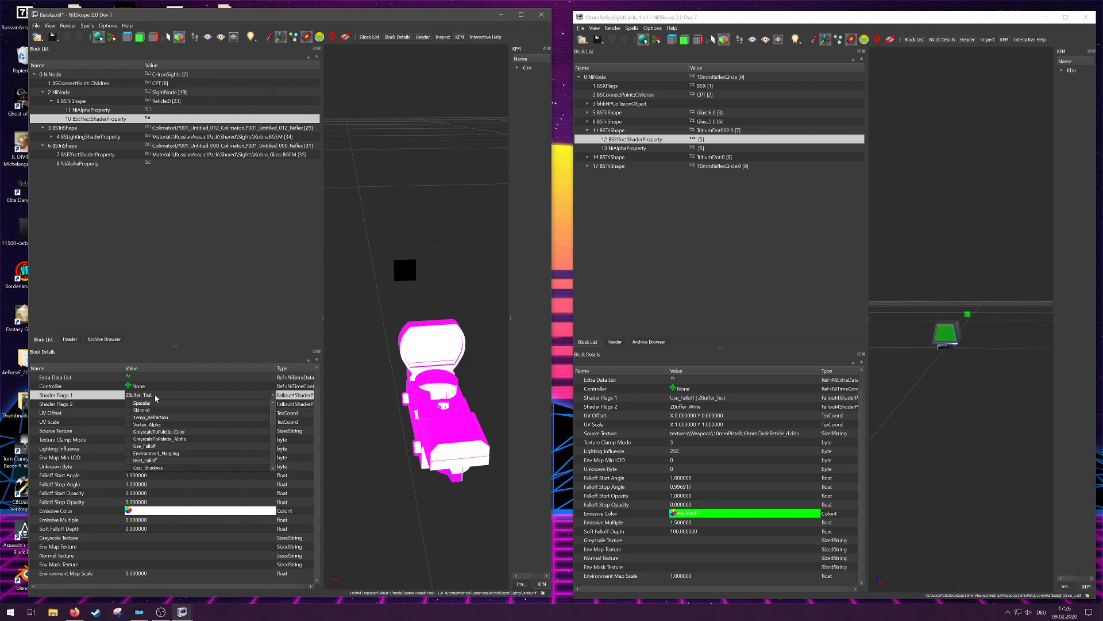
pyautogui.click(218, 446)
pyautogui.click(273, 396)
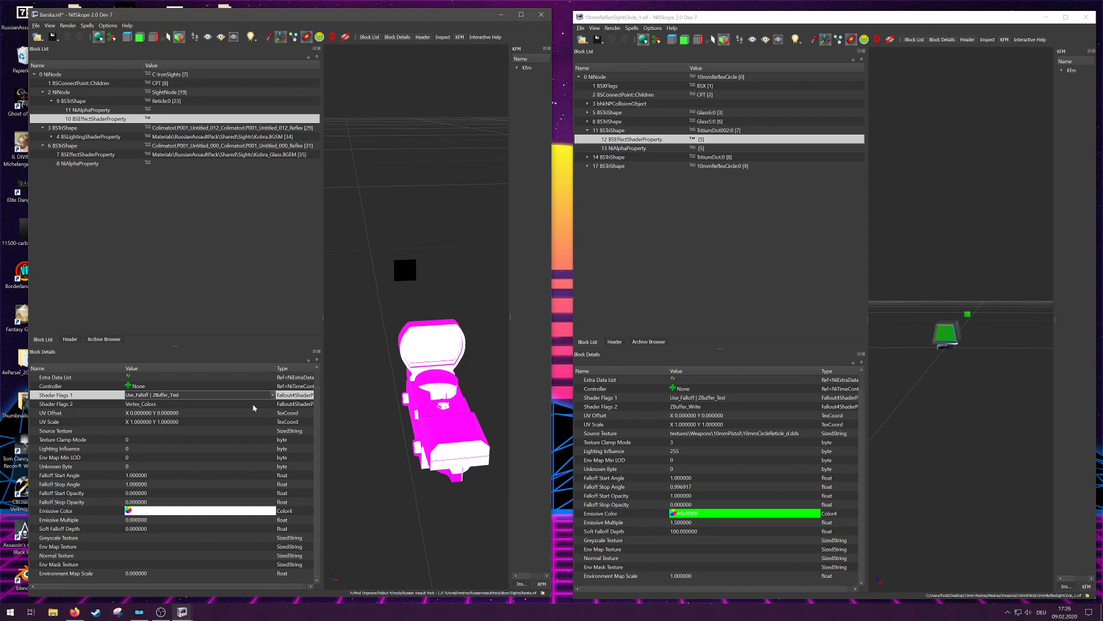
# Step: Replace Vertex_Colors with ZBuffer_Write in Shader Flags 2 of the reticle's effect shader
pyautogui.click(253, 405)
pyautogui.click(272, 406)
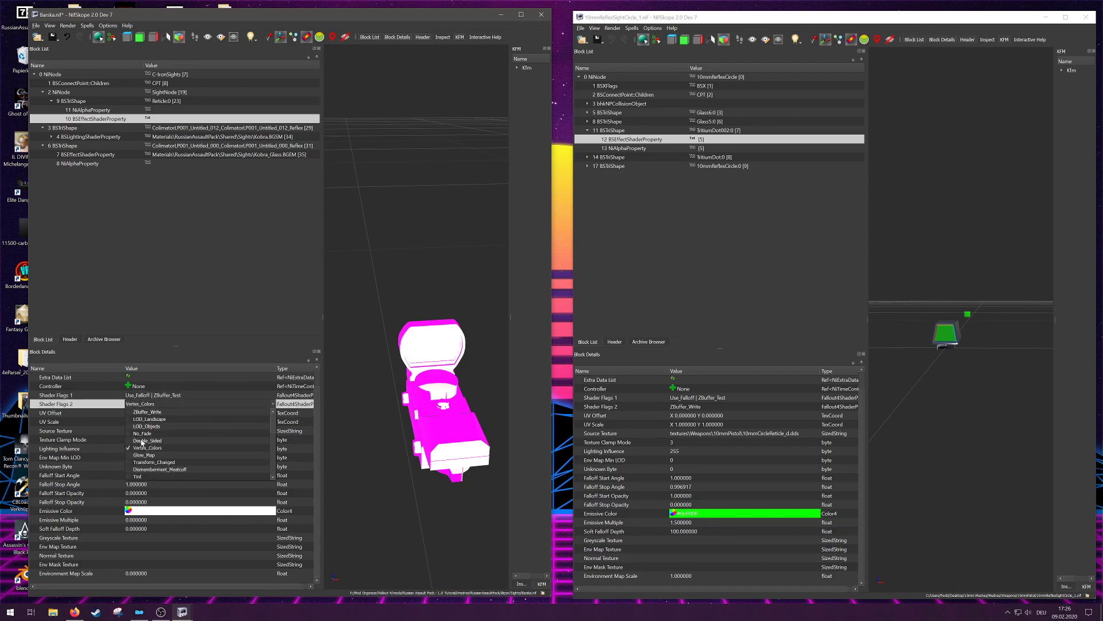
pyautogui.click(129, 448)
pyautogui.click(272, 404)
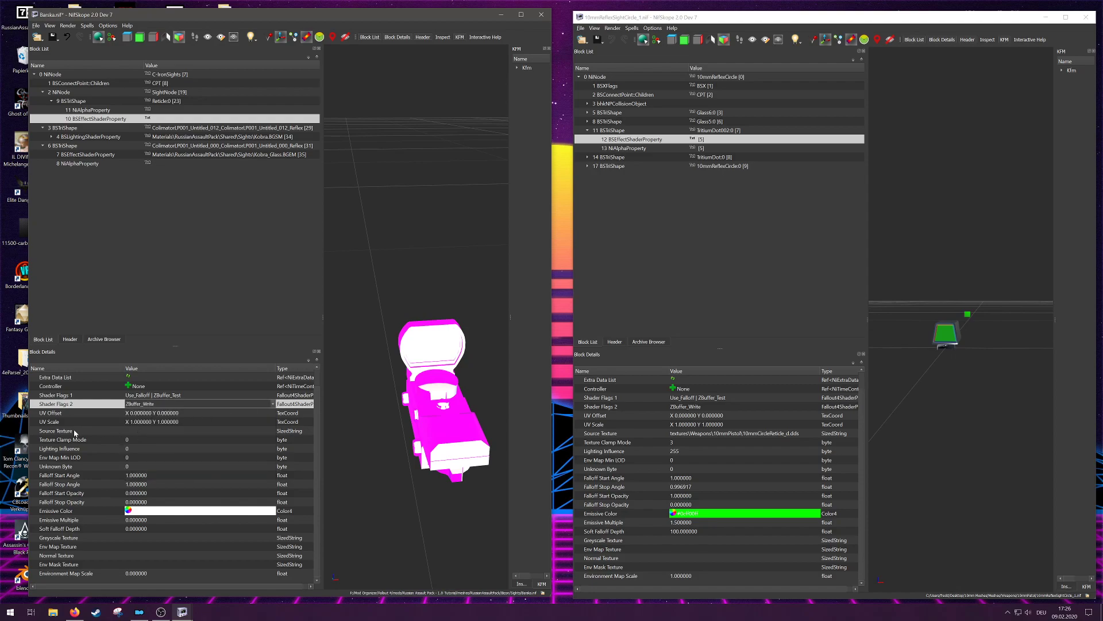
# Step: Copy the Source Texture path textures\Weapons\10mmPistol\10mmCircleReticle_d.dds from the reflex sight's shader into the Barska reticle's shader
pyautogui.doubleClick(748, 433)
pyautogui.hotkey('ctrl', 'c')
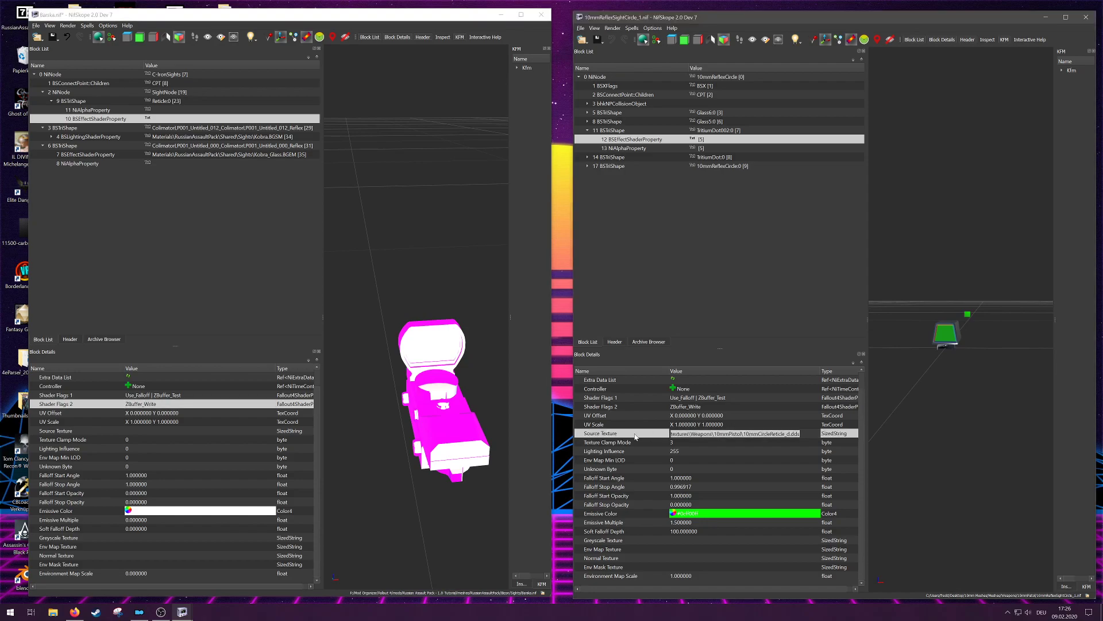
pyautogui.doubleClick(281, 431)
pyautogui.hotkey('ctrl', 'v')
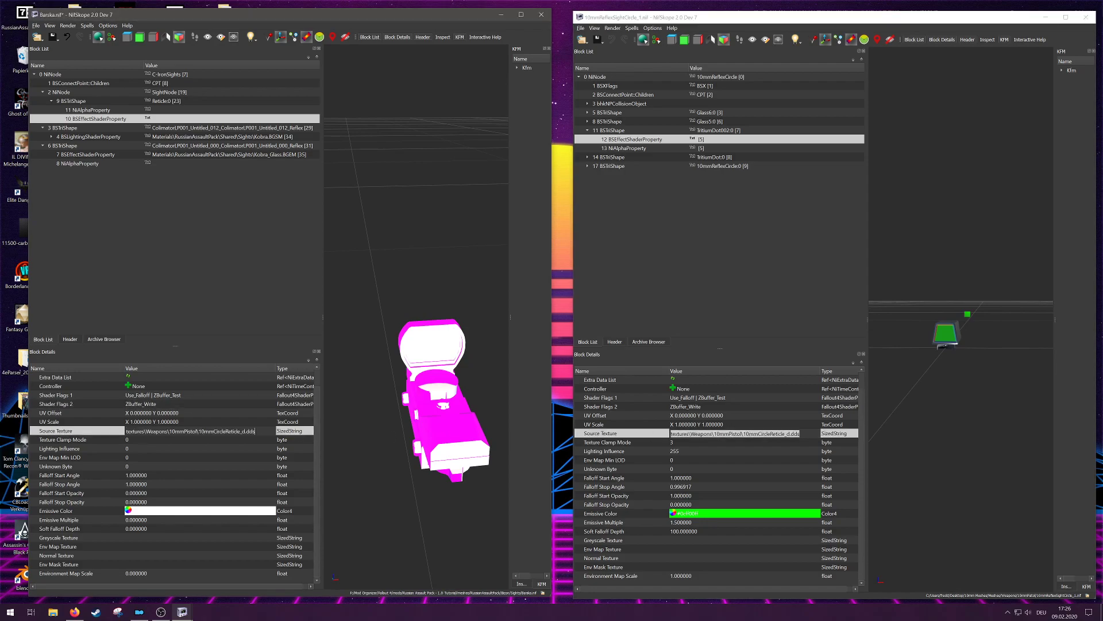
# Step: Set the reticle shader's Texture Clamp Mode to 3 and Lighting Influence to 255
pyautogui.doubleClick(159, 440)
pyautogui.write('2')
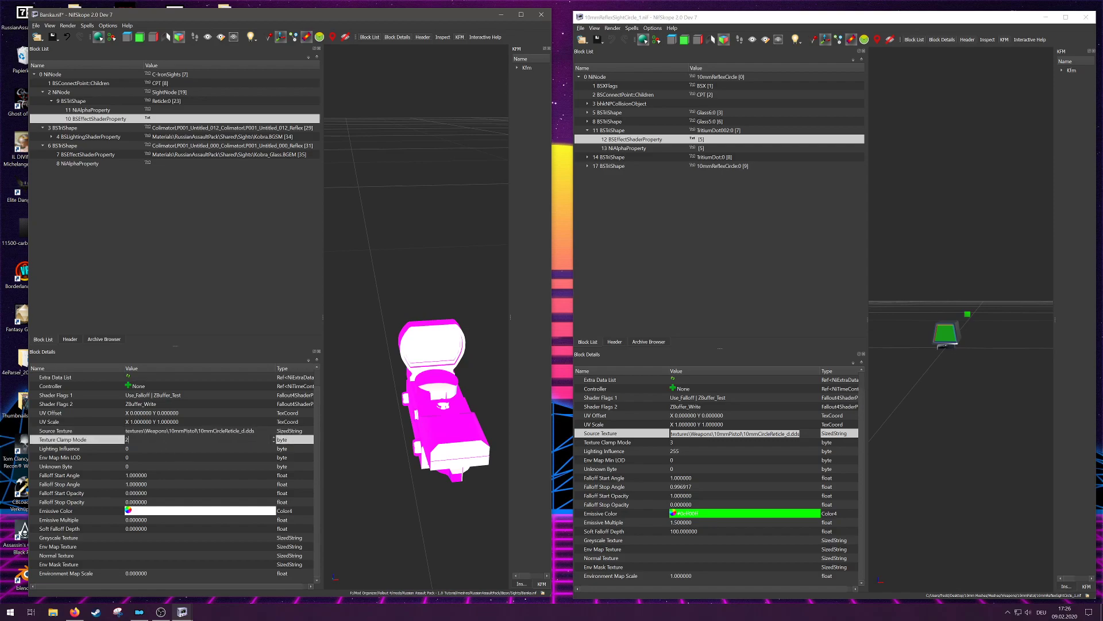
pyautogui.press('BackSpace')
pyautogui.write('3')
pyautogui.click(147, 458)
pyautogui.doubleClick(148, 449)
pyautogui.write('255')
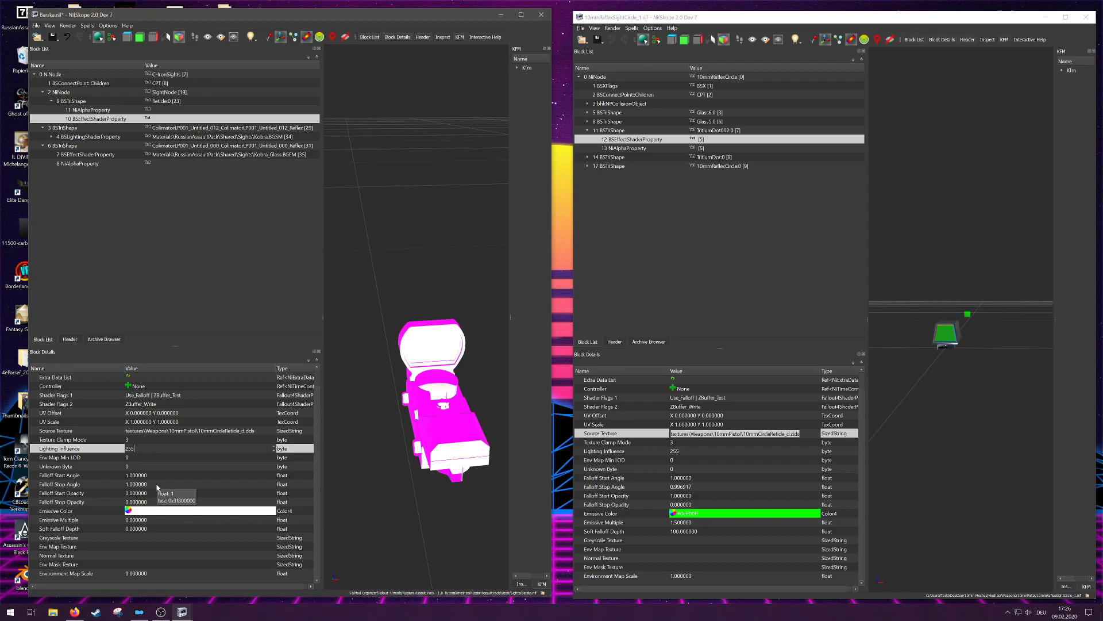
# Step: Set the reticle shader's Falloff Stop Angle to 0.996917 and Falloff Start Opacity to 1
pyautogui.doubleClick(157, 485)
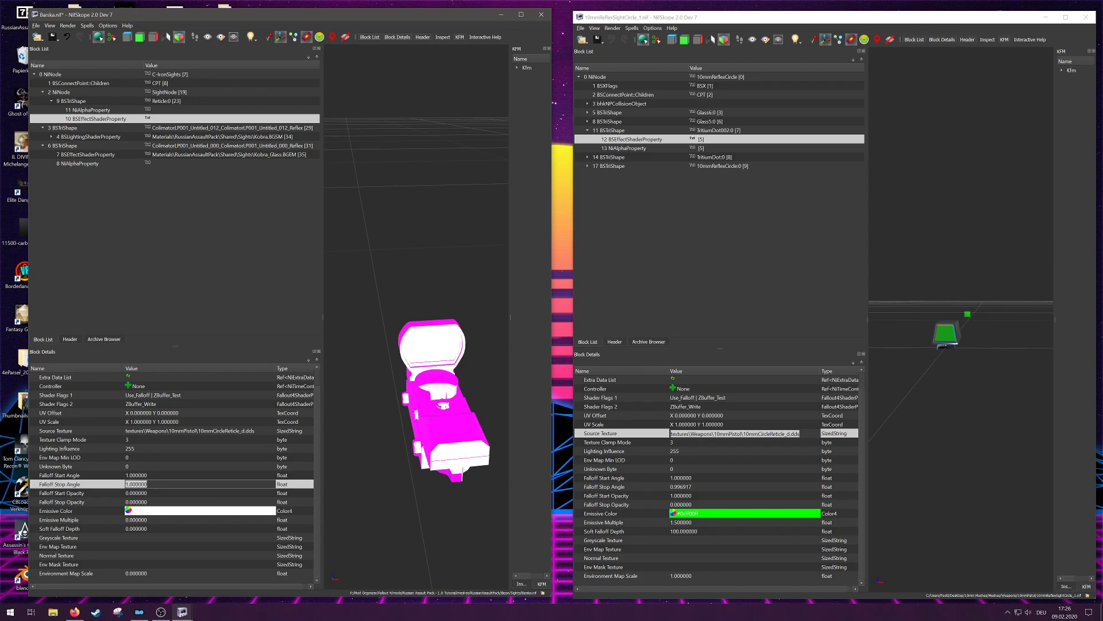
pyautogui.write('0.996')
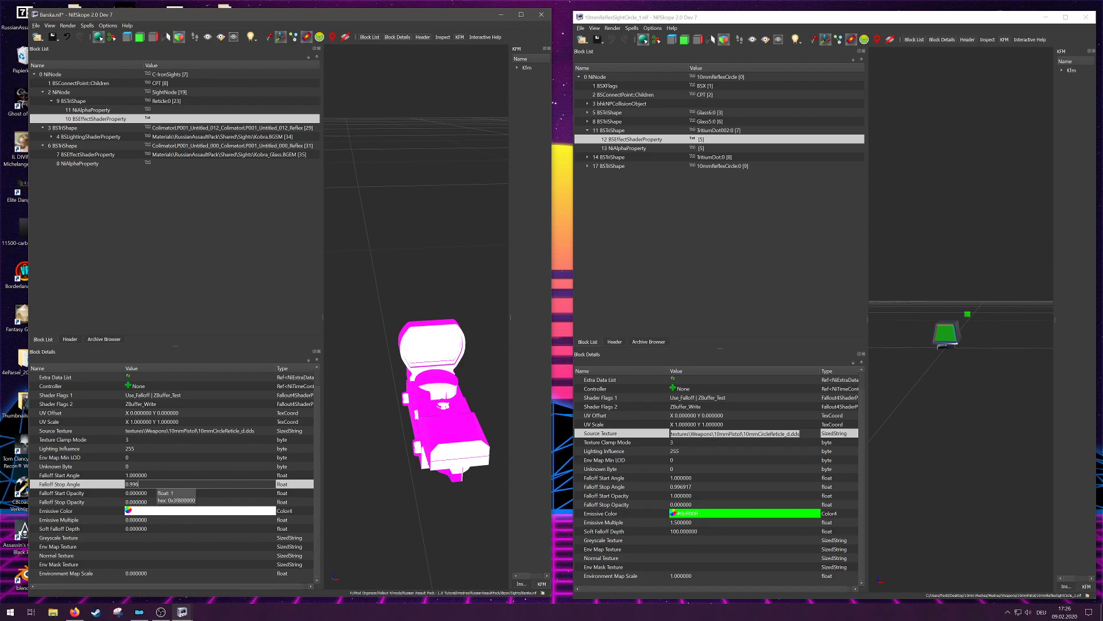
pyautogui.write('917')
pyautogui.click(147, 493)
pyautogui.click(147, 493)
pyautogui.write('1')
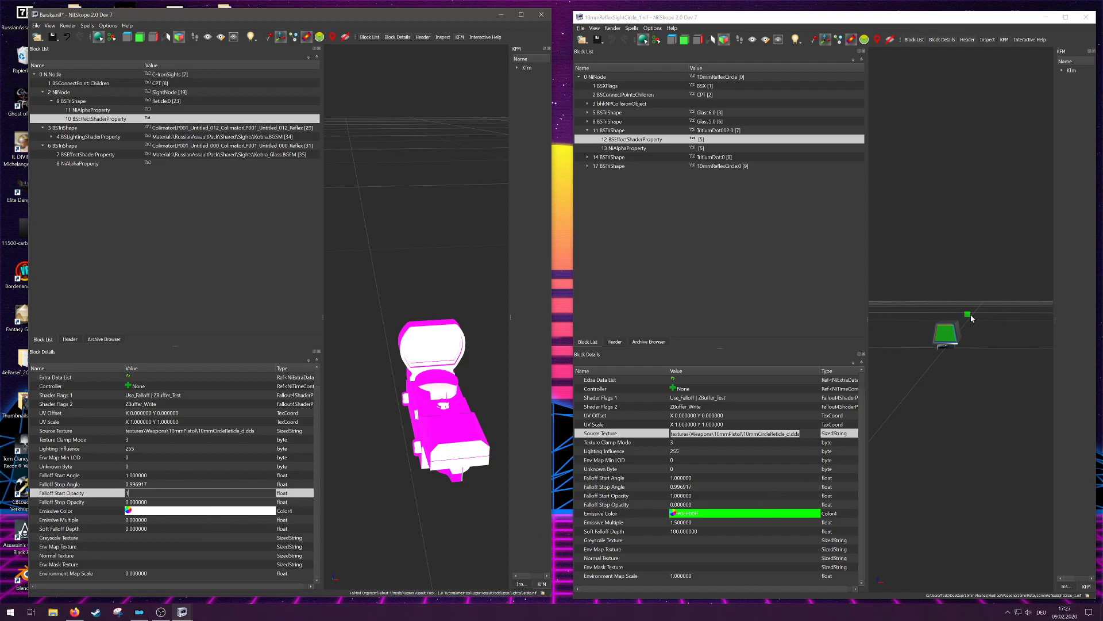
# Step: Compare the reflex sight's Emissive Color and set the blue component of the Barska reticle's Emissive Color to 0
pyautogui.click(186, 513)
pyautogui.doubleClick(736, 515)
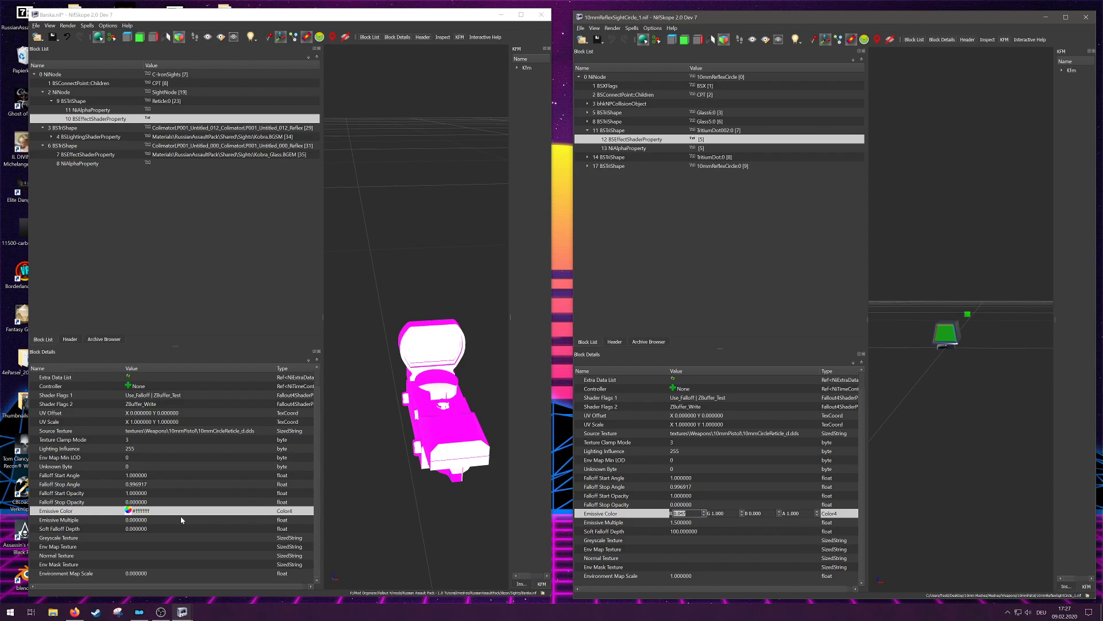
pyautogui.doubleClick(209, 510)
pyautogui.doubleClick(211, 510)
pyautogui.write('0')
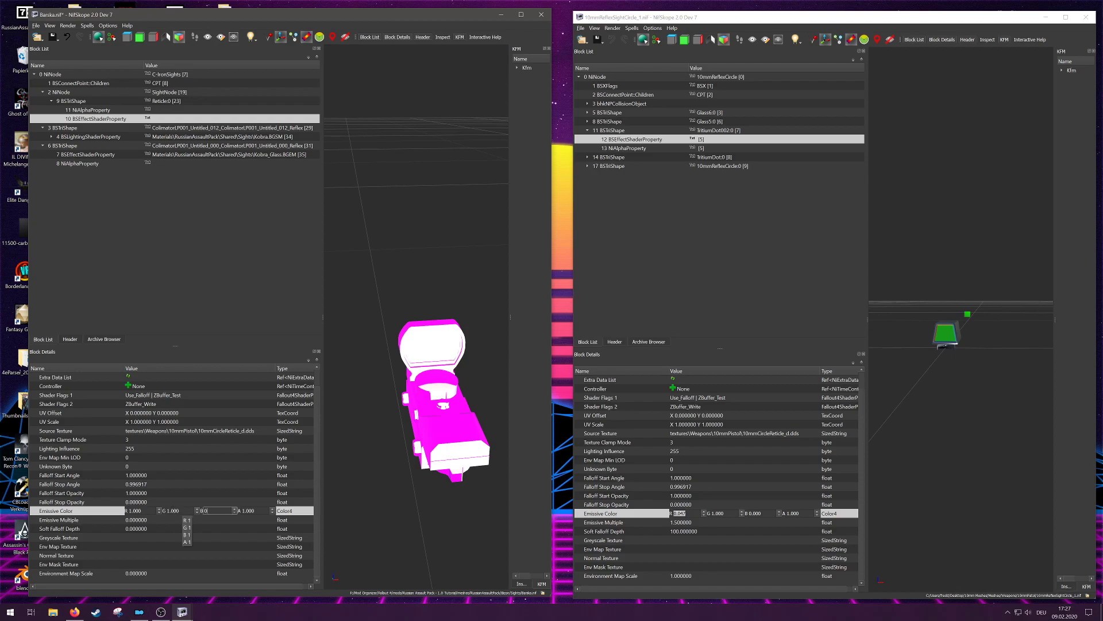
# Step: Reduce the green component of the reticle's Emissive Color to give the red #ff0b00ff
pyautogui.doubleClick(175, 510)
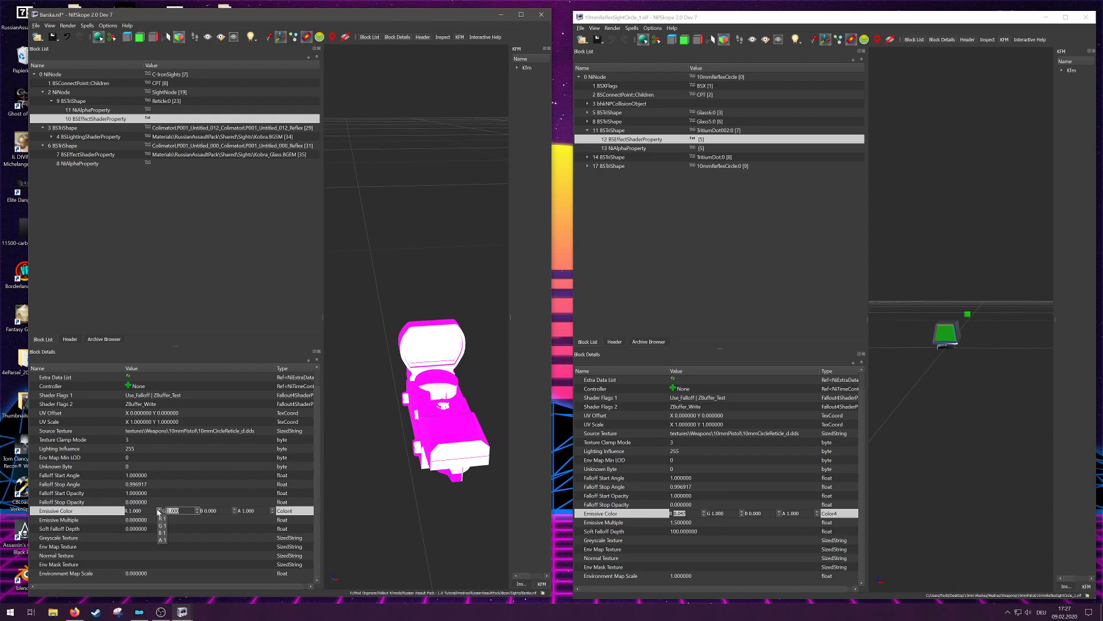
pyautogui.write('0.47')
pyautogui.moveTo(147, 511); pyautogui.dragTo(133, 510)
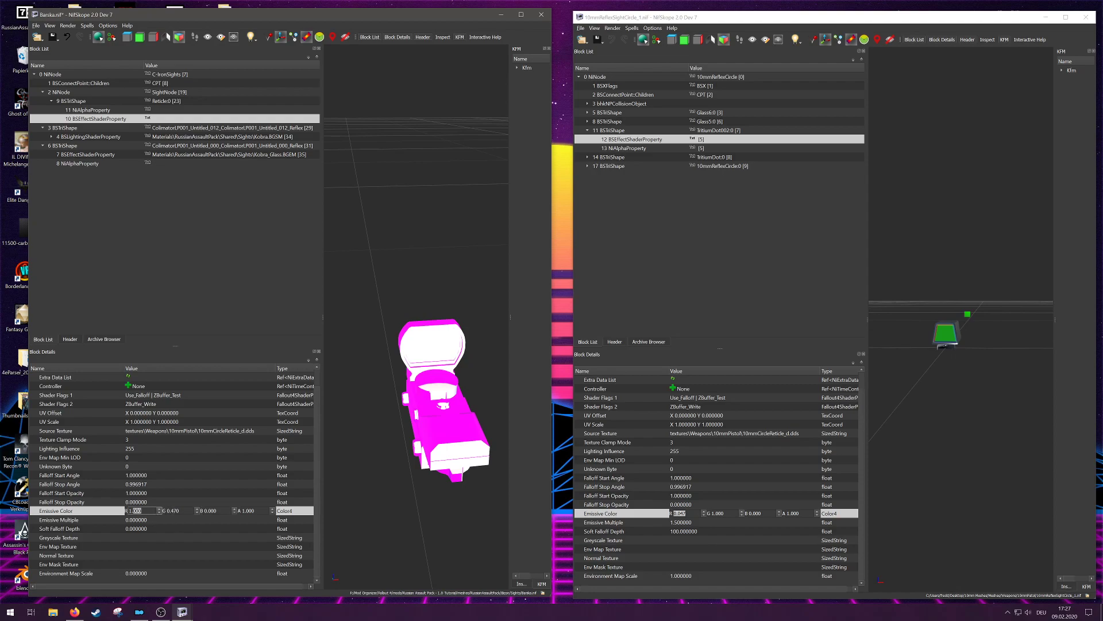
pyautogui.click(162, 522)
pyautogui.doubleClick(167, 512)
pyautogui.click(174, 510)
pyautogui.press('BackSpace')
pyautogui.press('BackSpace')
pyautogui.click(184, 529)
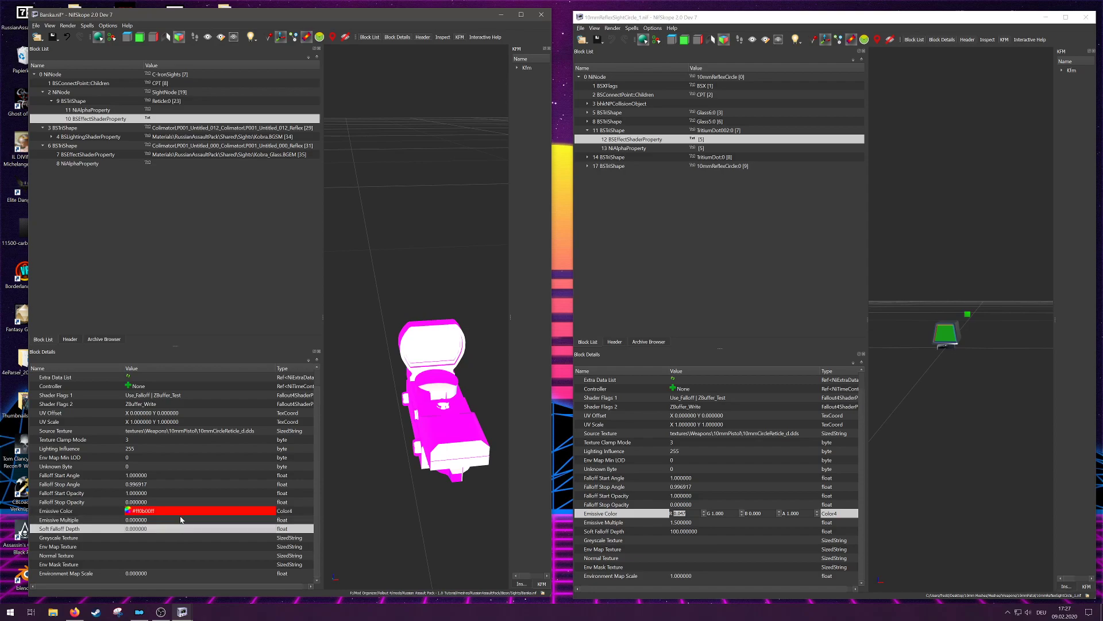
# Step: Set the reticle shader's Emissive Multiple to 1.5 and Soft Falloff Depth to 100
pyautogui.doubleClick(170, 520)
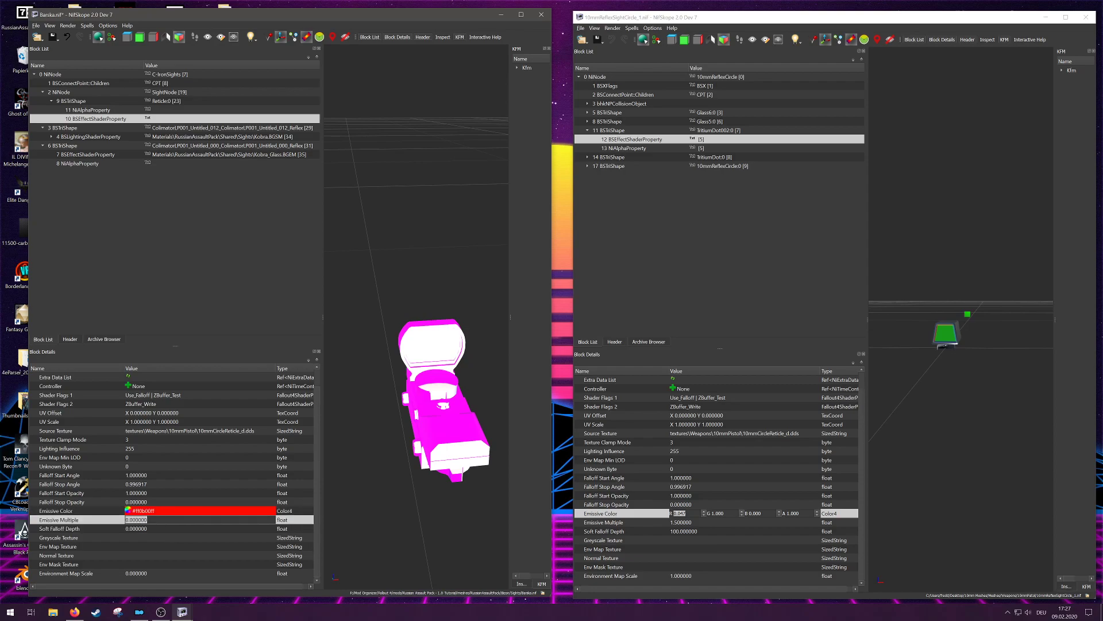
pyautogui.write('1')
pyautogui.press('Tab')
pyautogui.write('100')
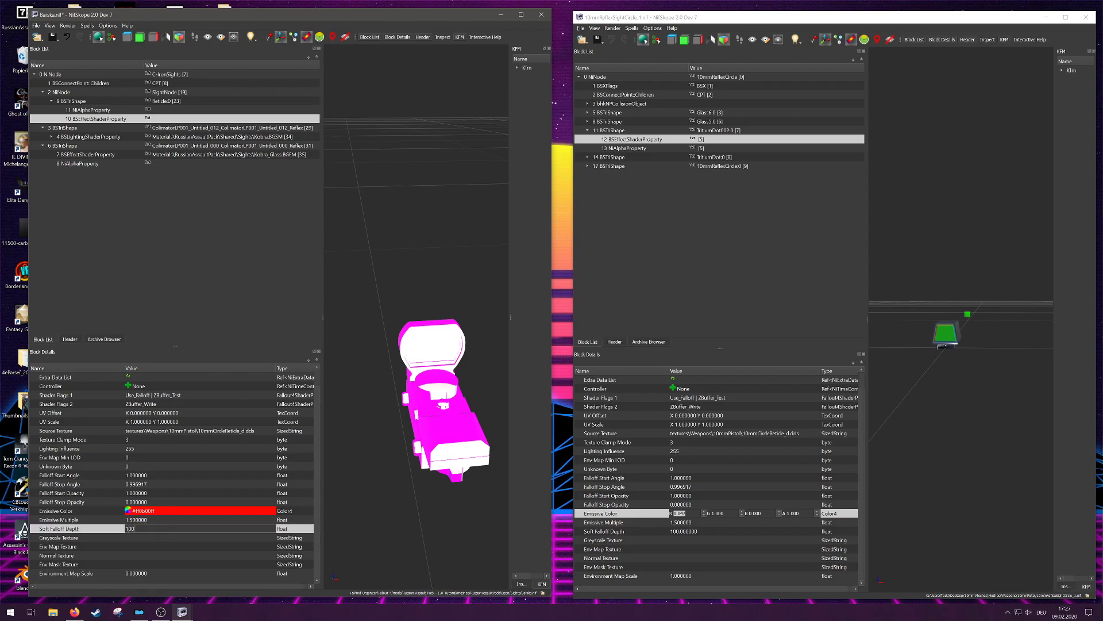
# Step: Set the Barska reticle shader's Environment Map Scale to 1
pyautogui.doubleClick(154, 574)
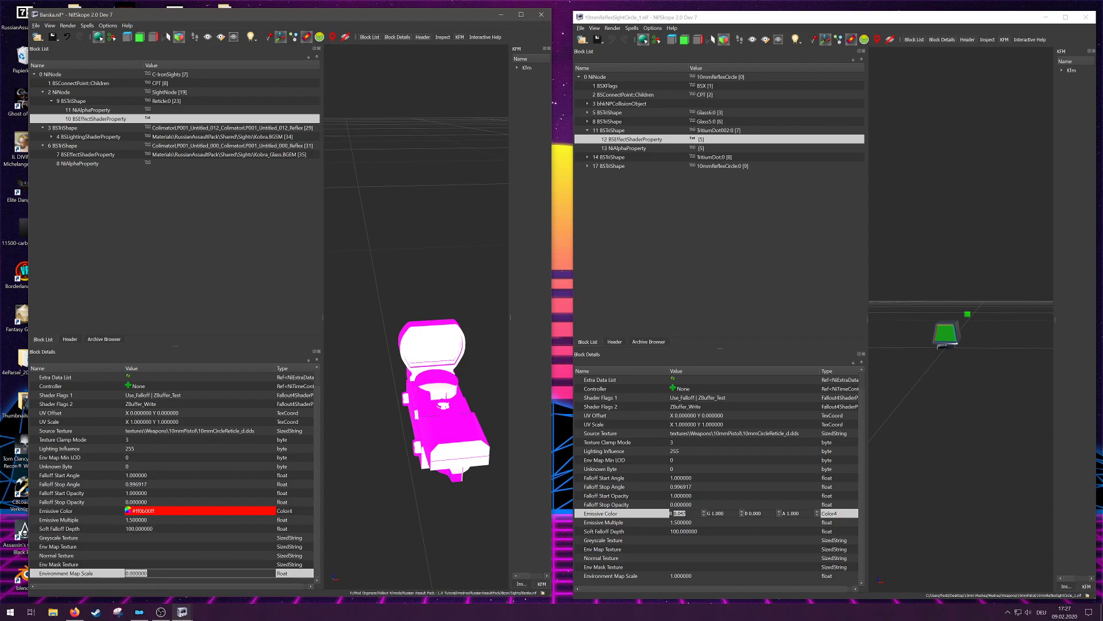
pyautogui.write('1')
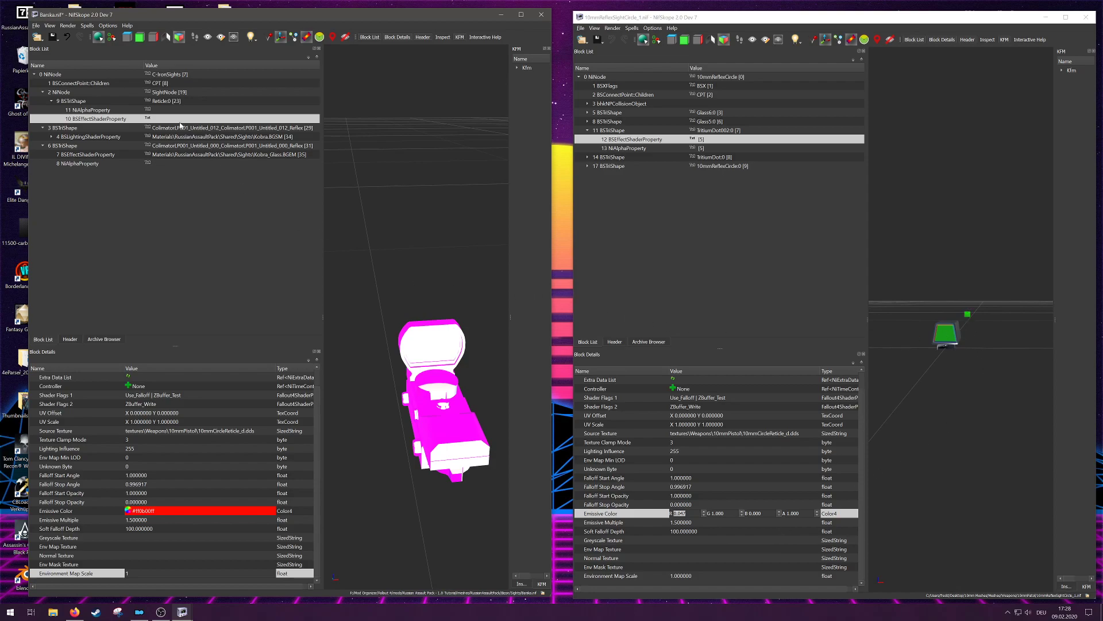
# Step: Edit the Barska reticle shape's transform to set its Y translation to 60, and inspect the reticle's position relative to the sight
pyautogui.click(174, 102)
pyautogui.moveTo(426, 288); pyautogui.dragTo(393, 328)
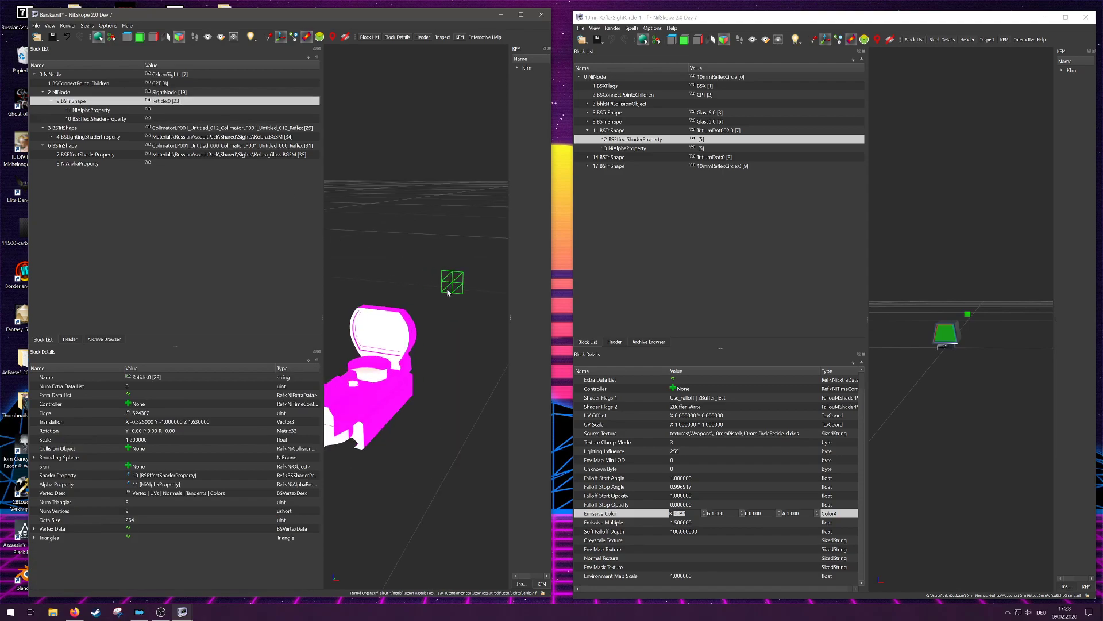
pyautogui.rightClick(208, 103)
pyautogui.moveTo(233, 157)
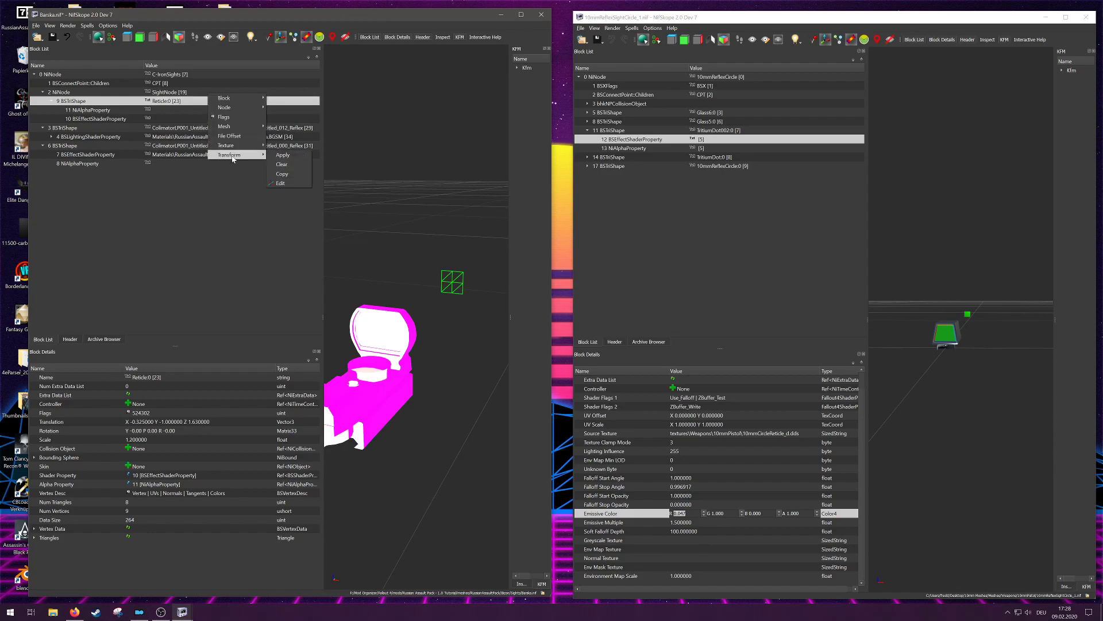
pyautogui.click(135, 243)
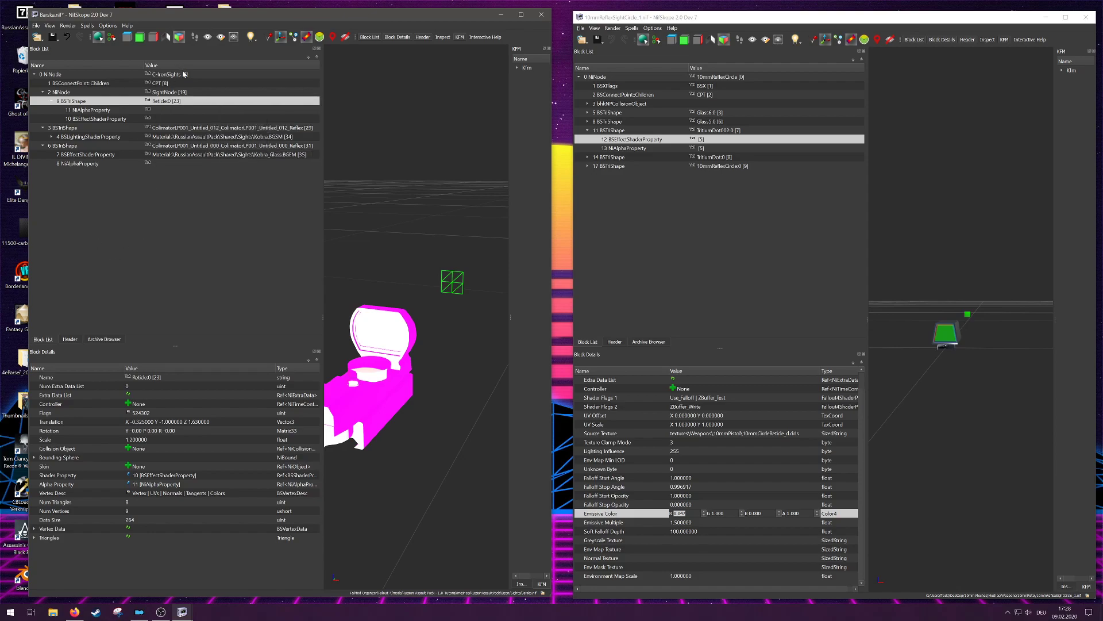
pyautogui.rightClick(189, 93)
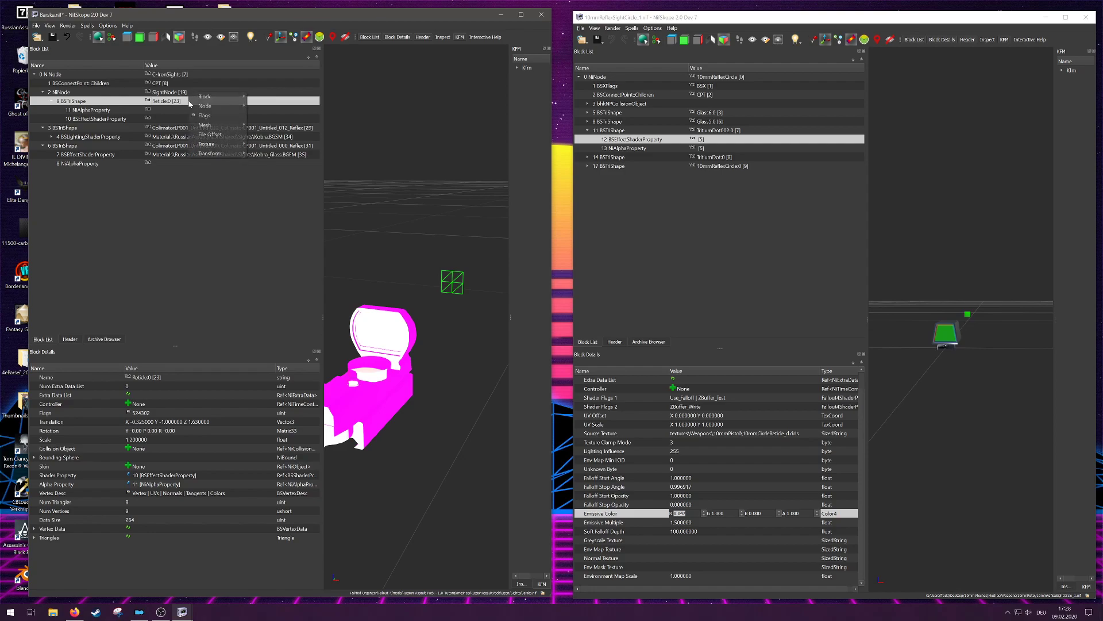
pyautogui.moveTo(233, 154)
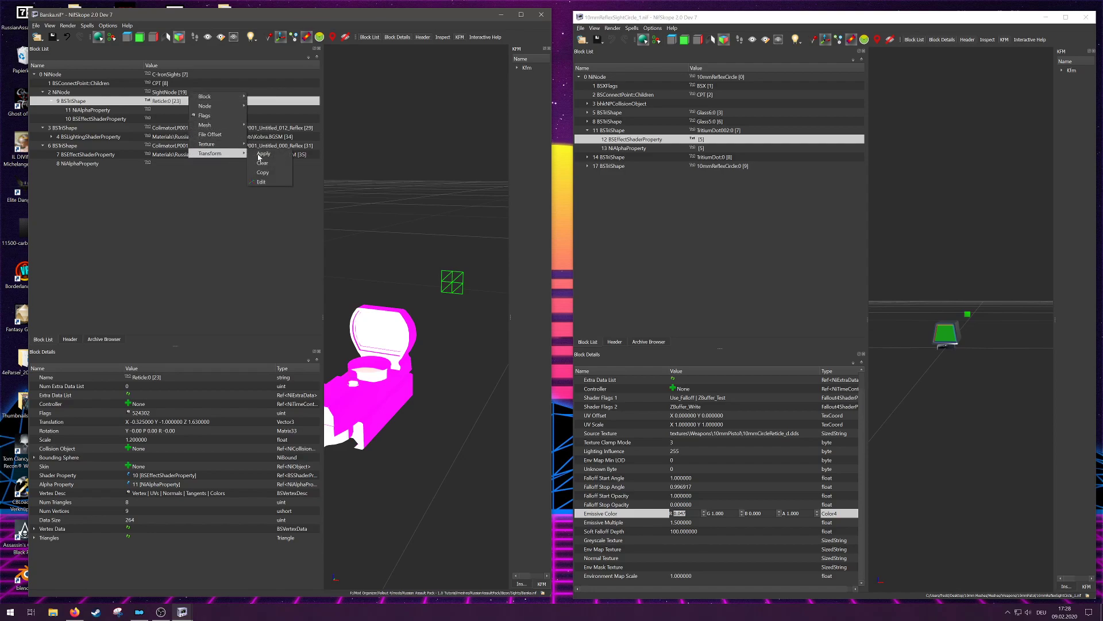
pyautogui.click(270, 181)
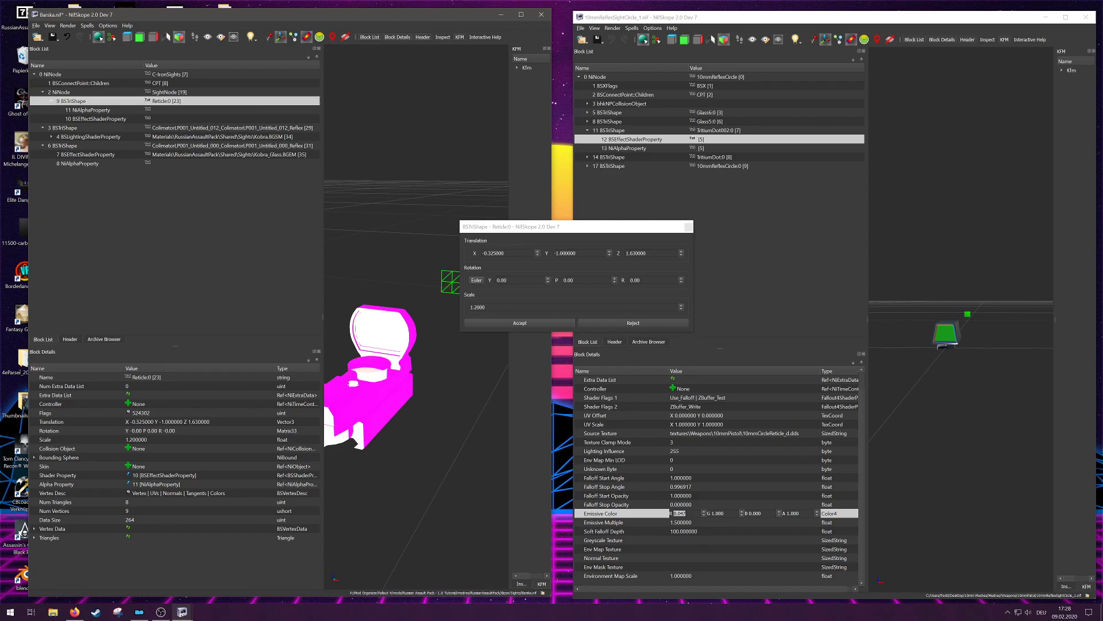
pyautogui.moveTo(576, 252); pyautogui.dragTo(554, 253)
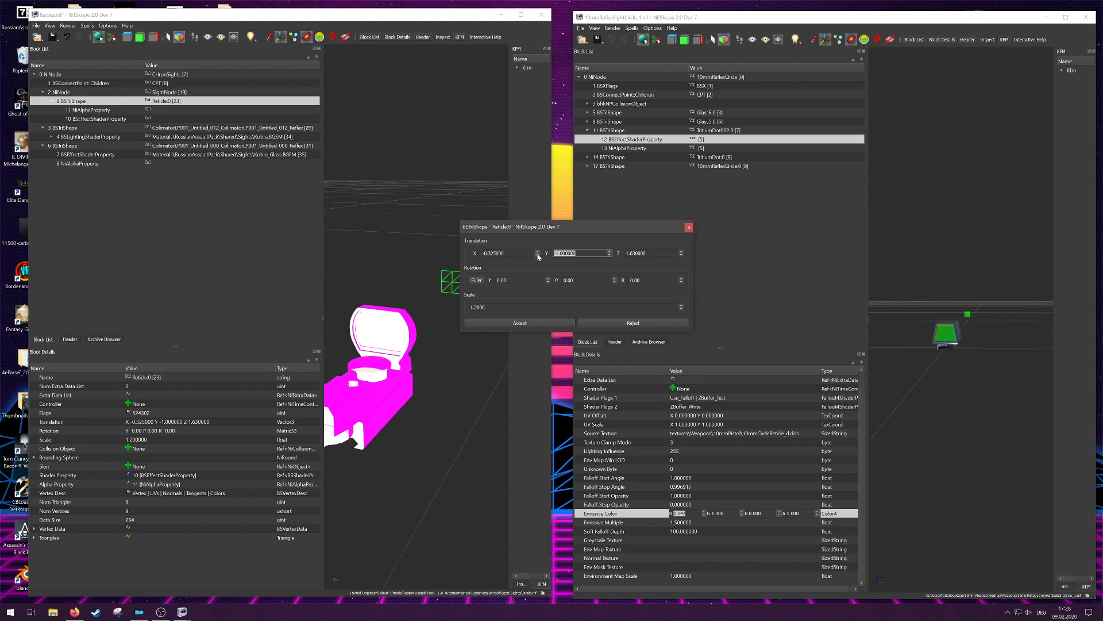
pyautogui.write('60')
pyautogui.click(519, 323)
pyautogui.moveTo(520, 325); pyautogui.dragTo(490, 309)
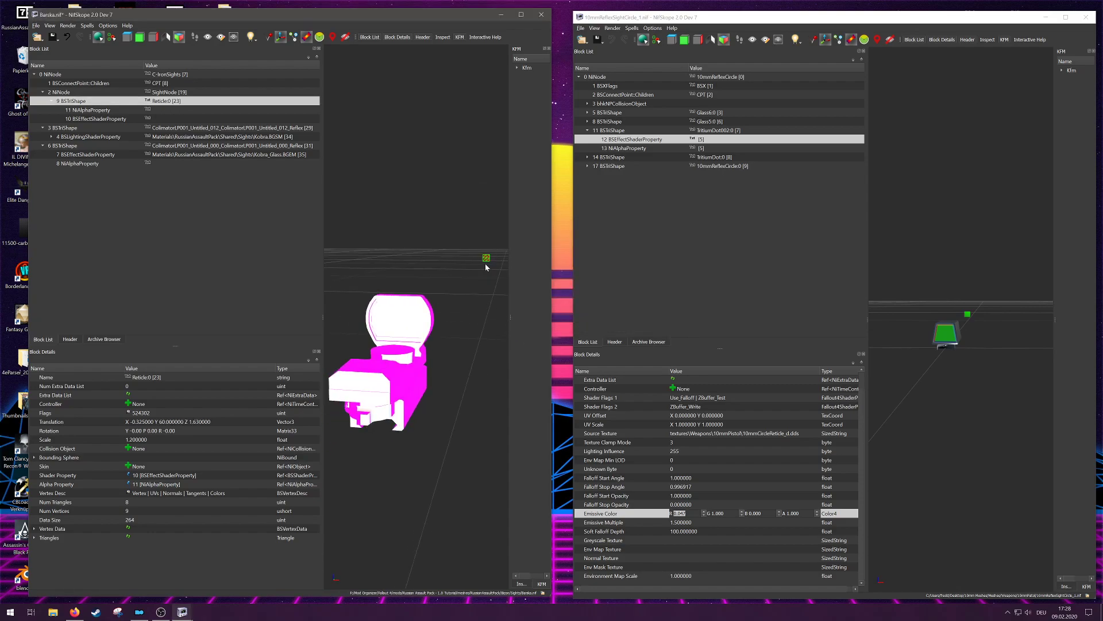
pyautogui.moveTo(445, 251); pyautogui.dragTo(449, 263)
pyautogui.moveTo(463, 325); pyautogui.dragTo(463, 315)
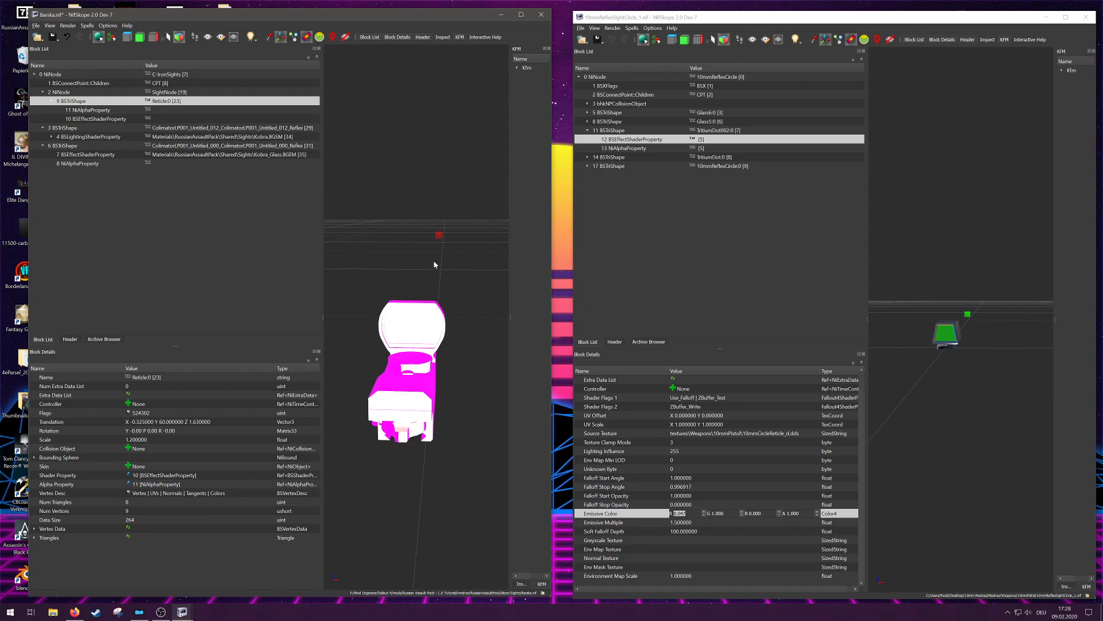
pyautogui.moveTo(459, 293); pyautogui.dragTo(464, 273)
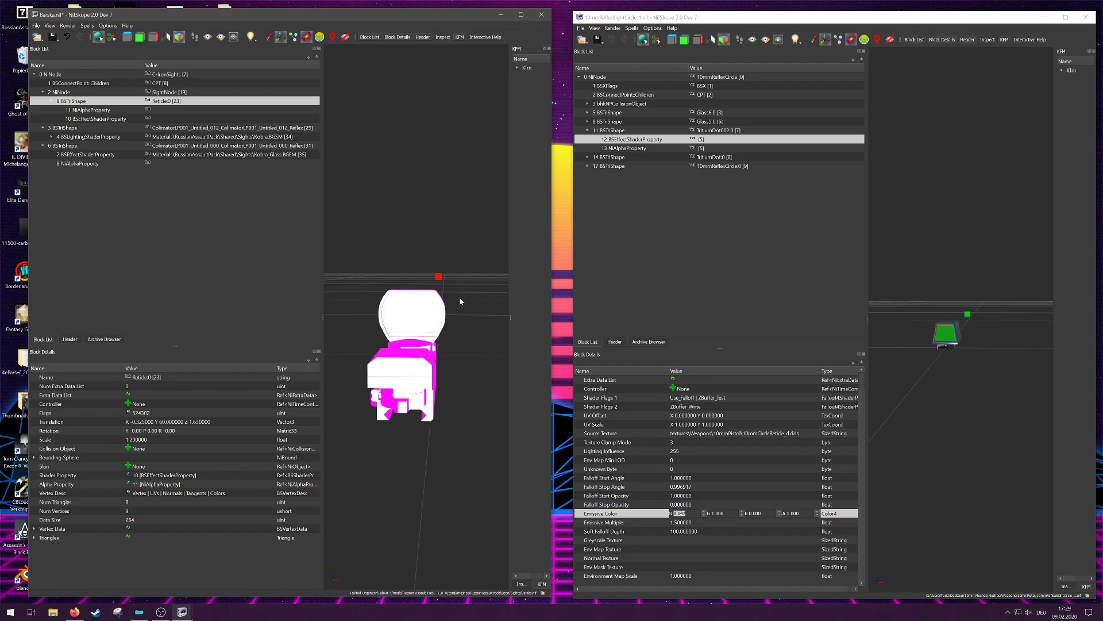
# Step: Close Barska.nif without saving the changes, and close the 10mm reflex sight reference file
pyautogui.click(36, 25)
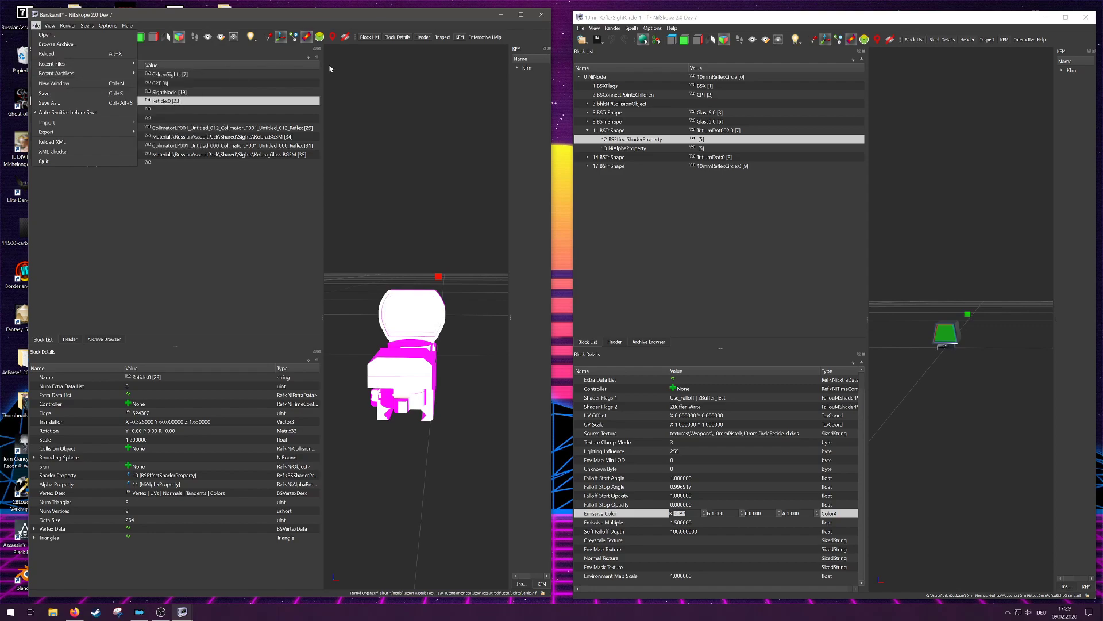
pyautogui.click(547, 19)
pyautogui.click(547, 19)
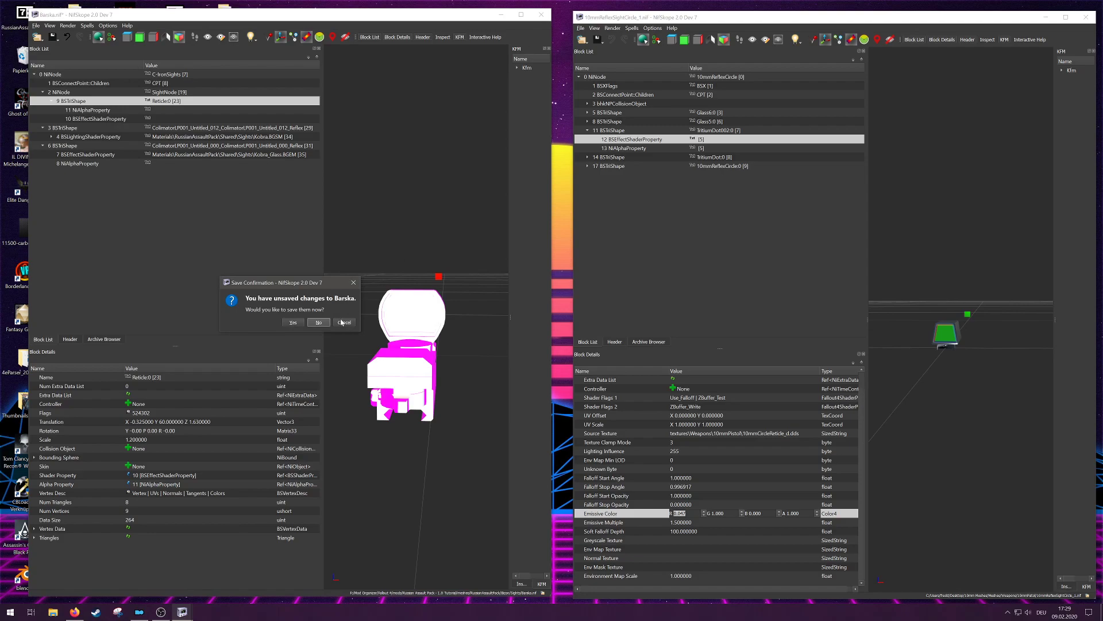
pyautogui.click(318, 322)
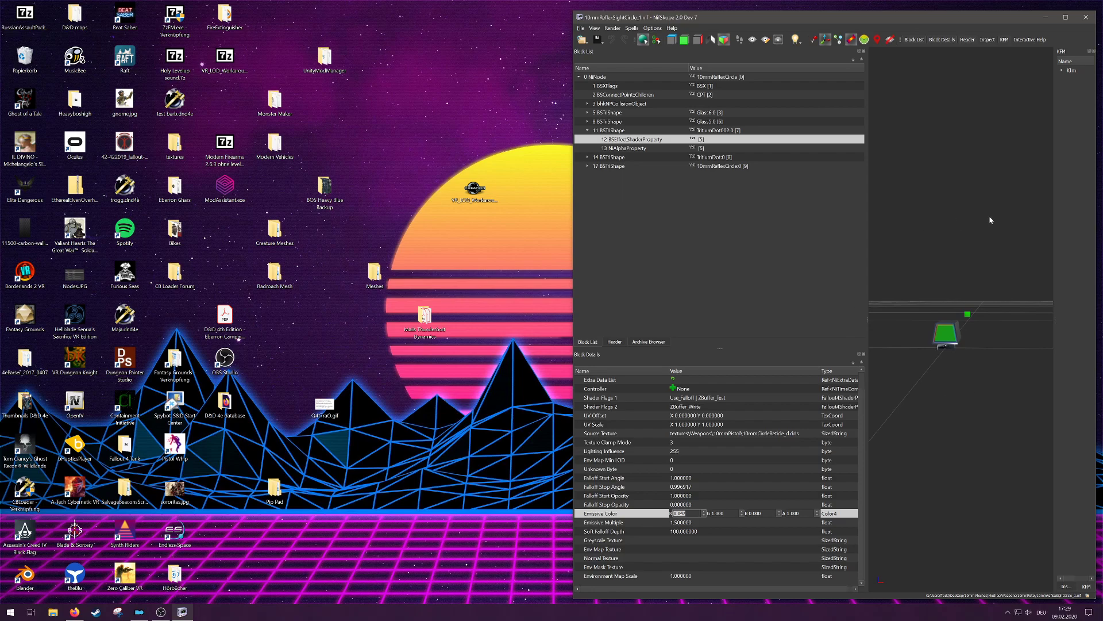
pyautogui.click(1086, 17)
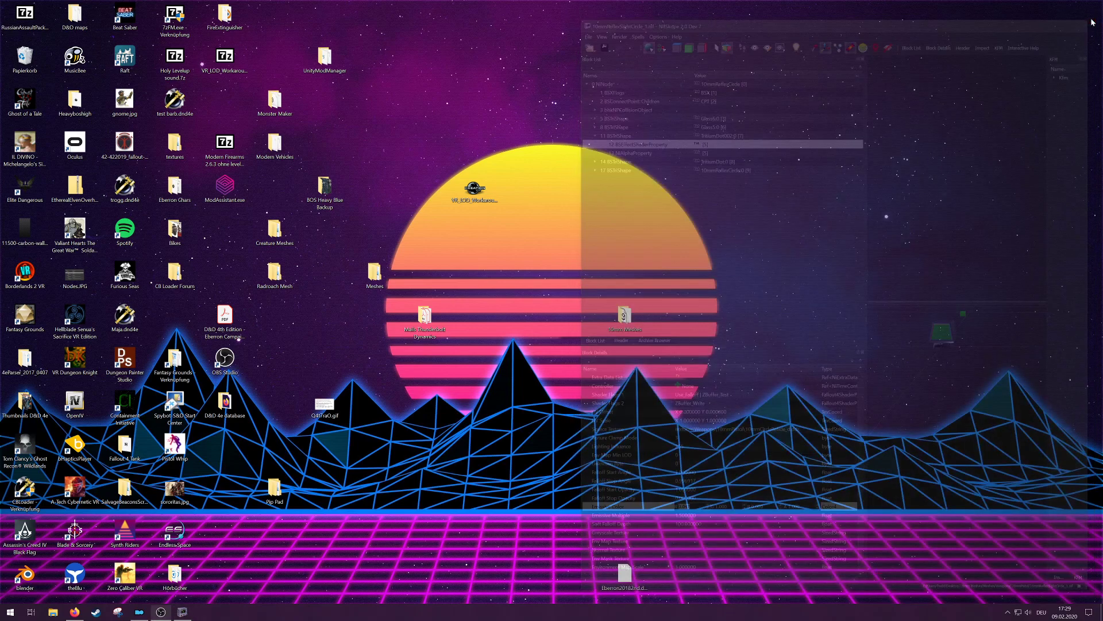
# Step: Switch to Mod Organizer and examine the sight meshes in the Russian Assault Pack - 1.0 Tutorial mod's Bizon Sights folder
pyautogui.click(137, 612)
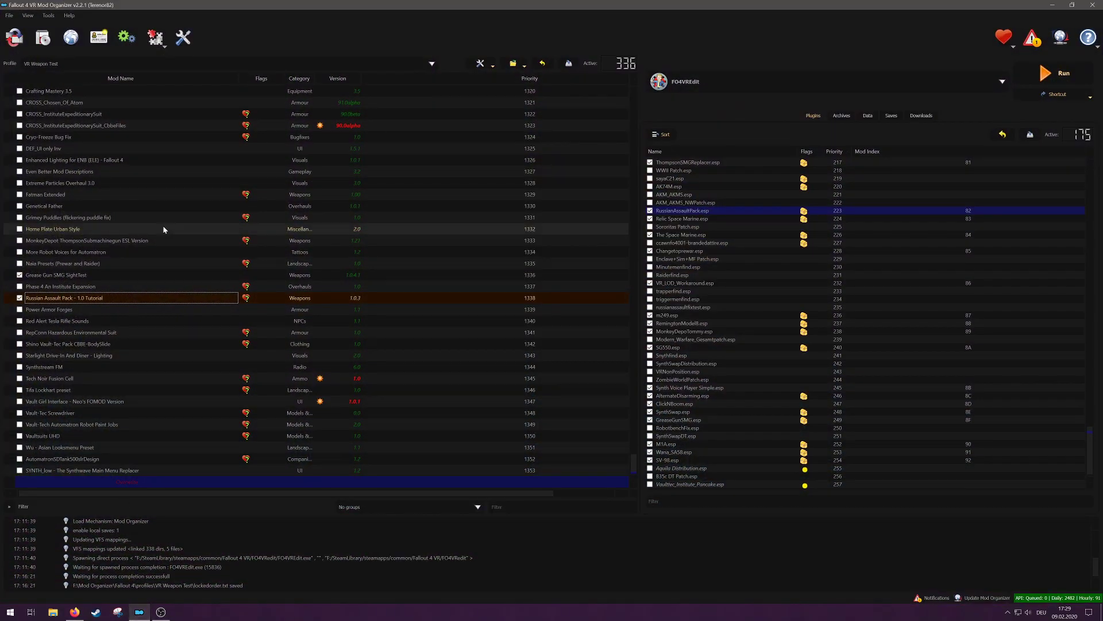
pyautogui.rightClick(91, 299)
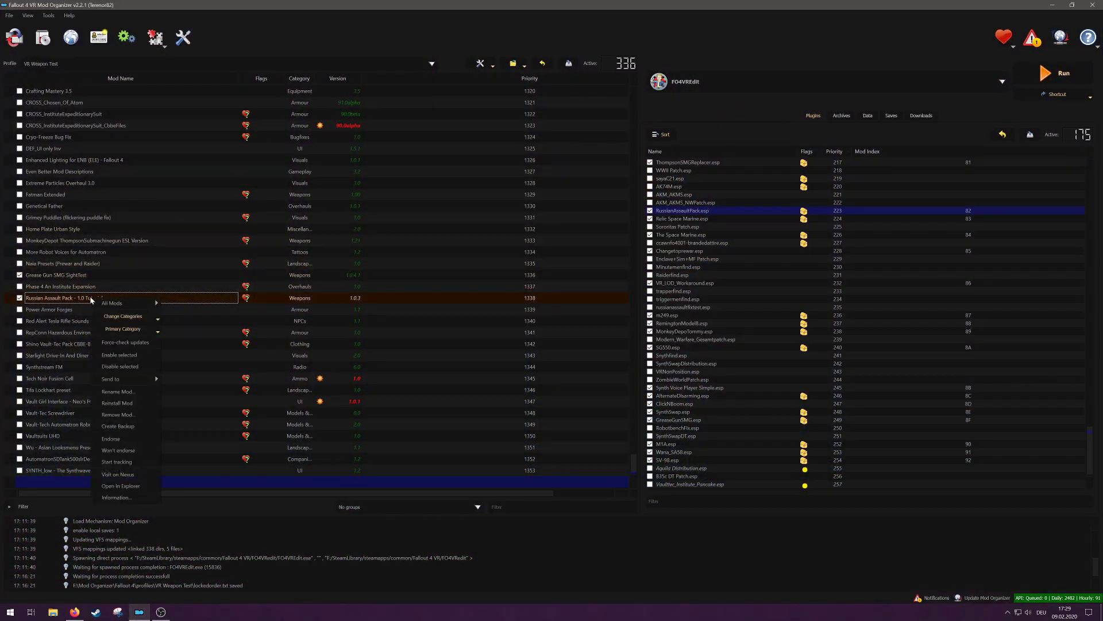
pyautogui.click(121, 485)
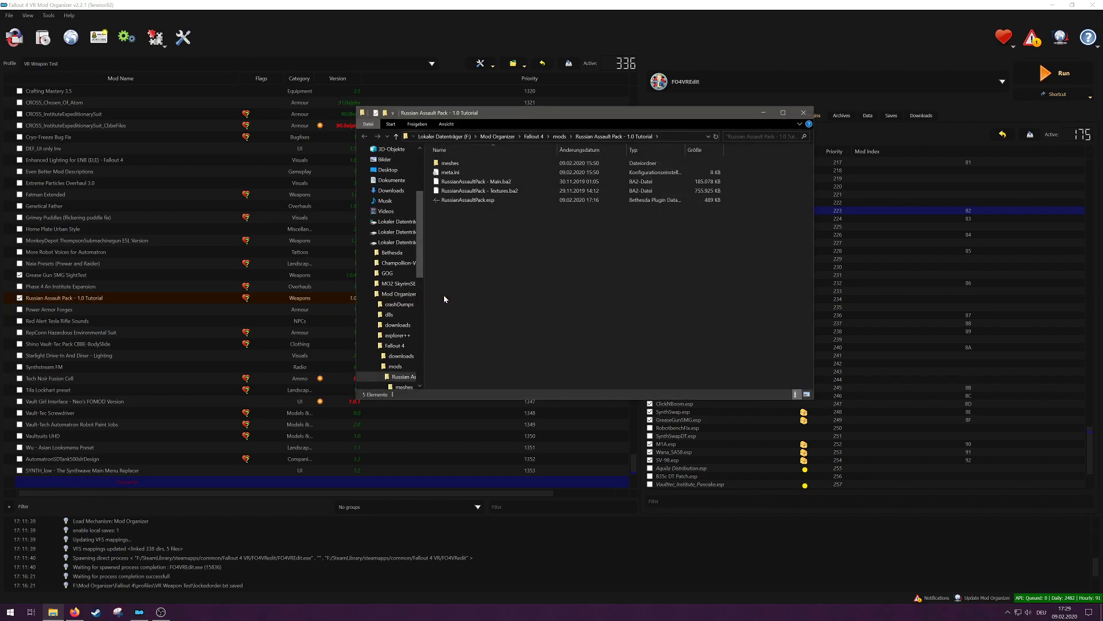
pyautogui.doubleClick(479, 165)
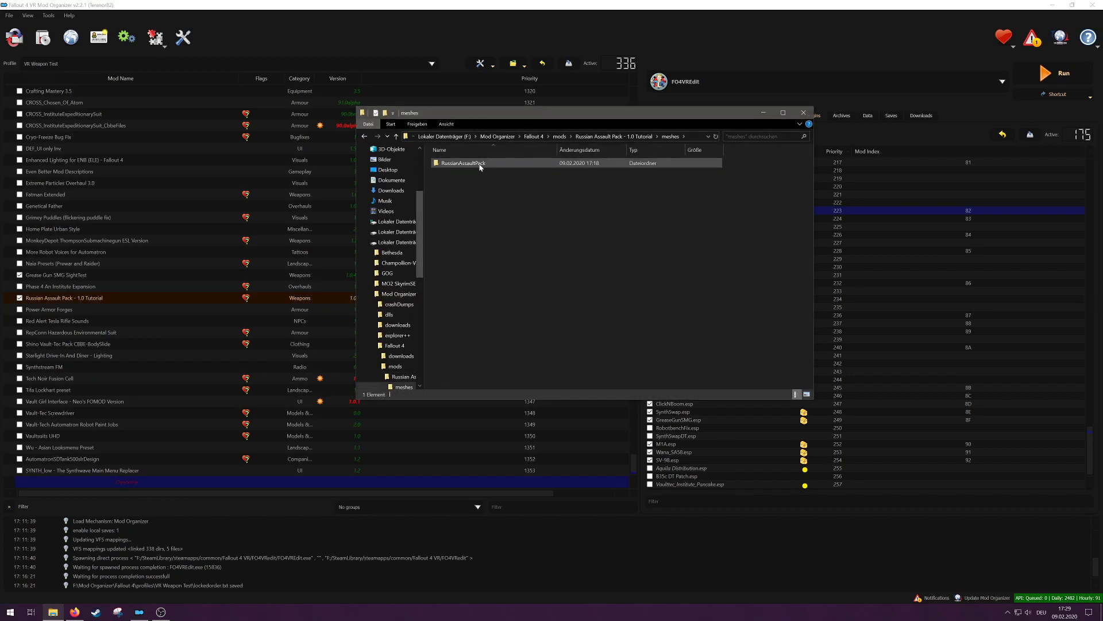
pyautogui.doubleClick(480, 164)
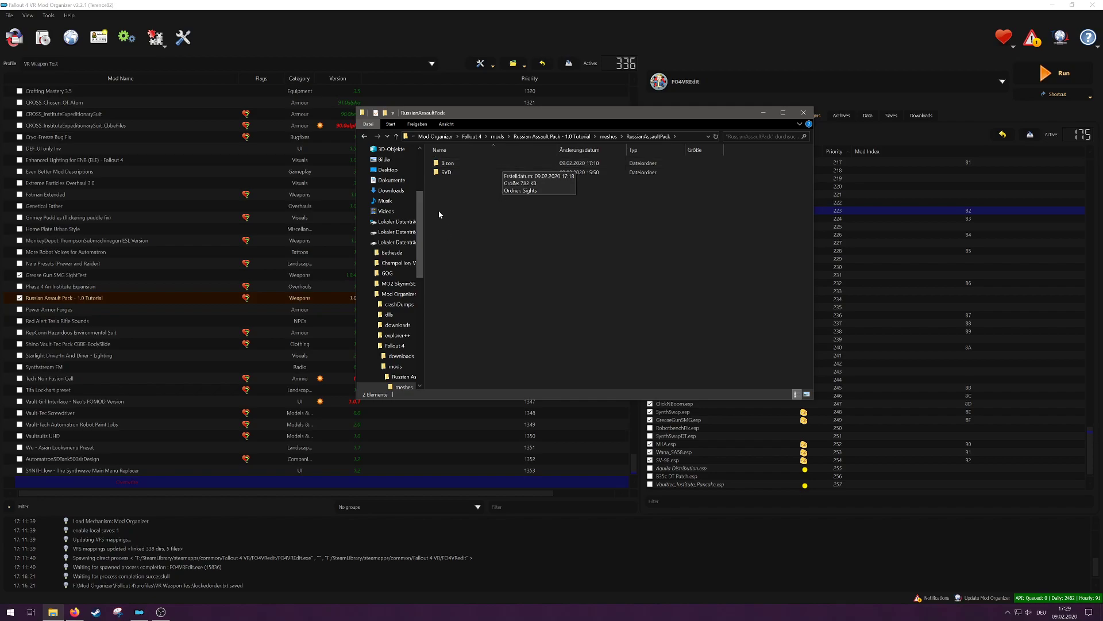
pyautogui.doubleClick(494, 162)
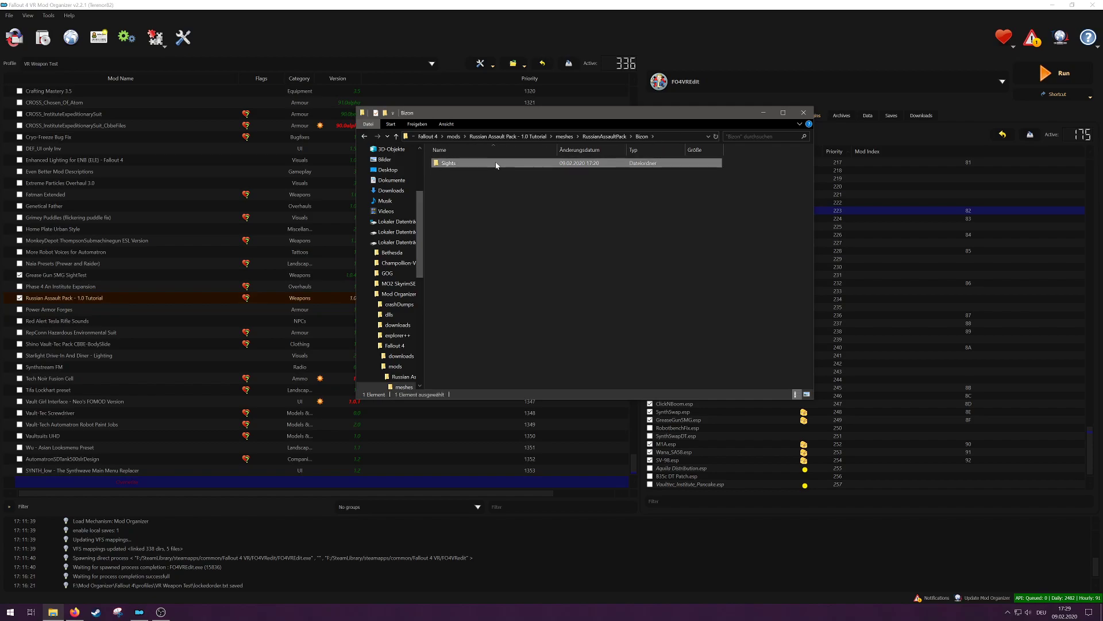
pyautogui.doubleClick(493, 163)
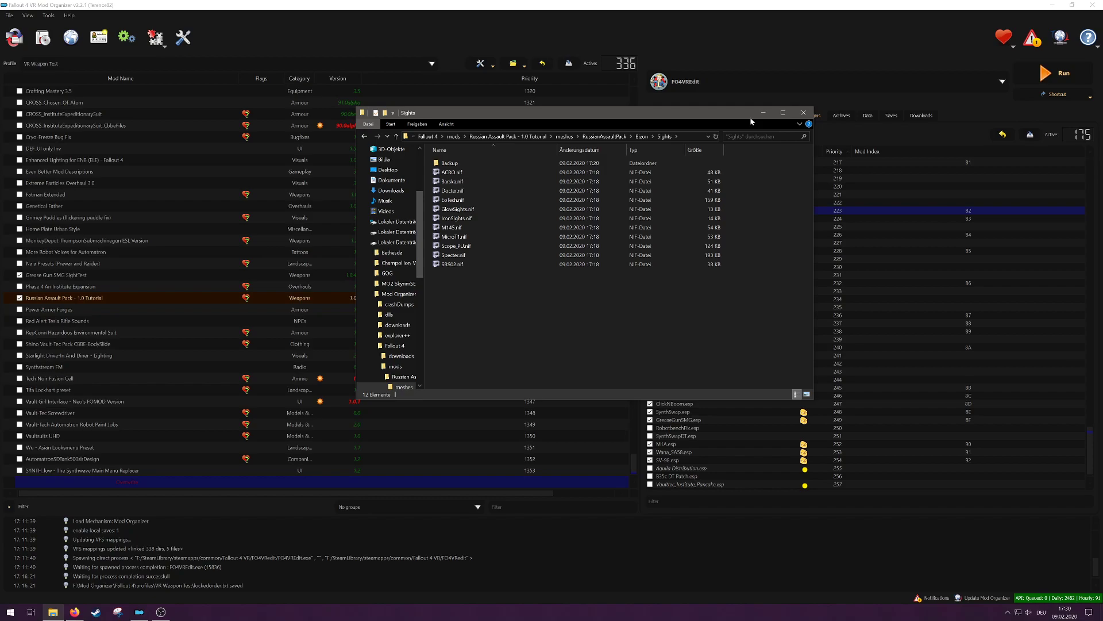
pyautogui.click(803, 112)
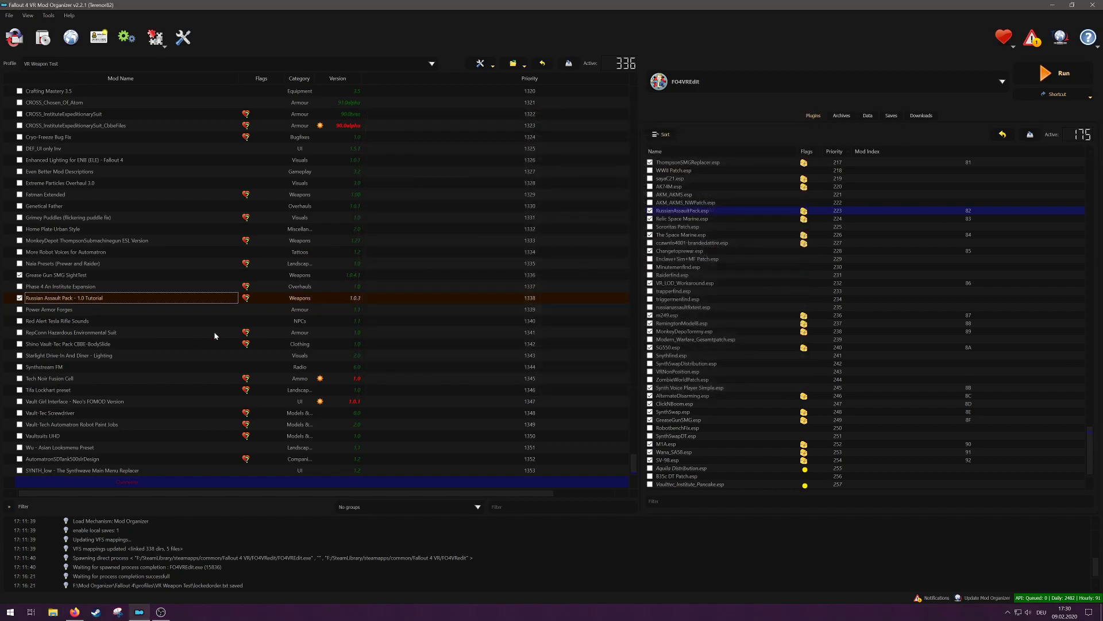
# Step: Open the Grease Gun SMG SightTest mod's folder in Explorer and launch the B.A.E. archive extractor
pyautogui.rightClick(97, 279)
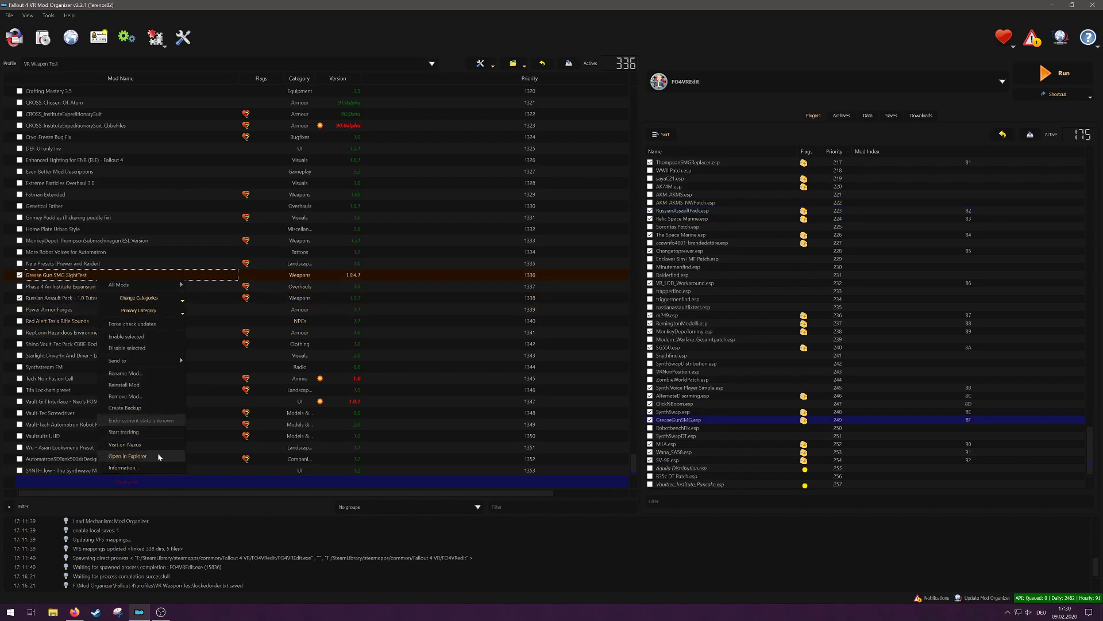
pyautogui.click(159, 456)
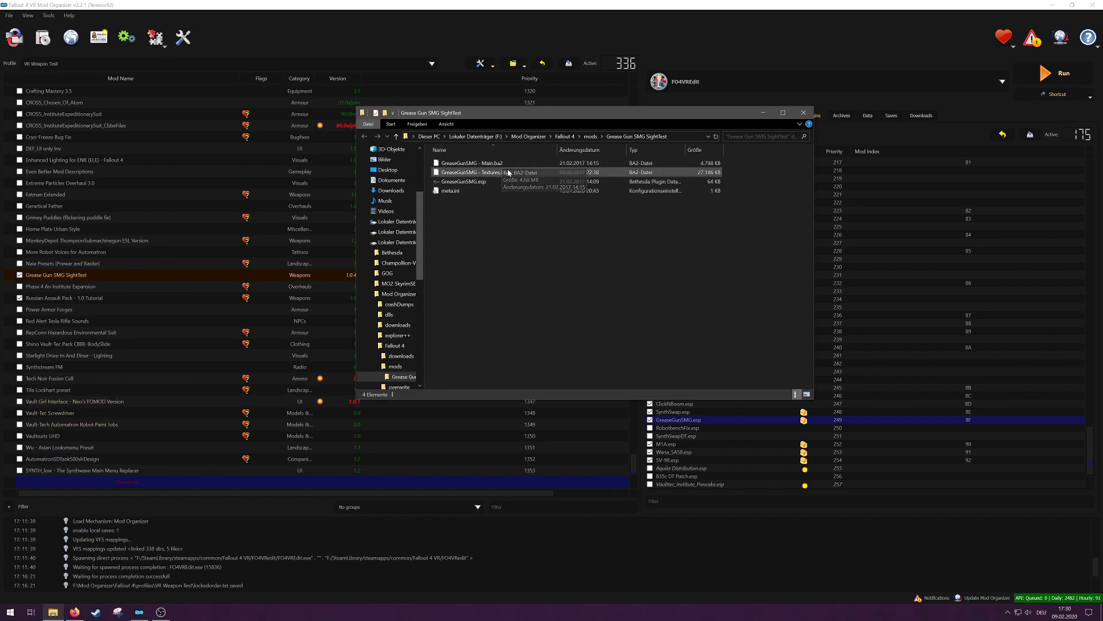
pyautogui.click(10, 613)
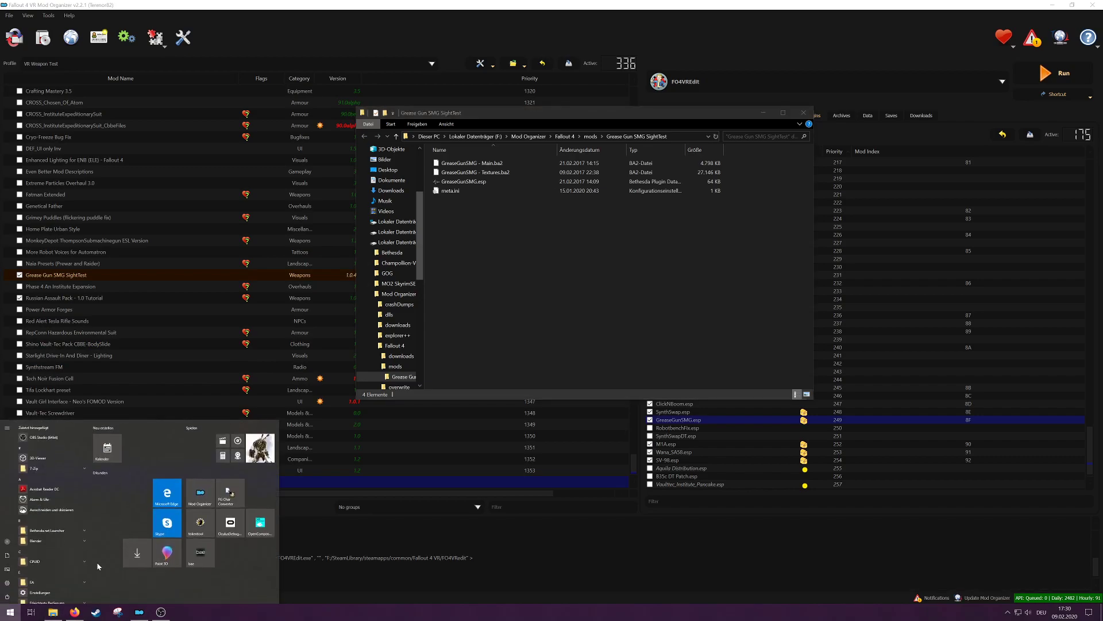
pyautogui.click(205, 556)
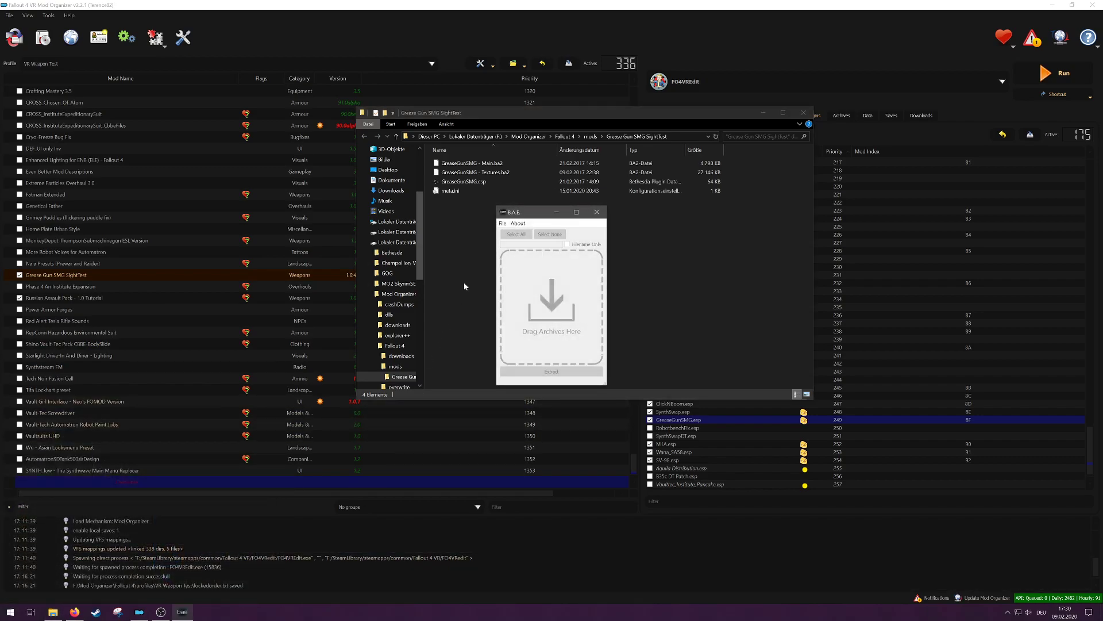
# Step: Open the GreaseGunSMG - Main.ba2 archive from the Grease Gun SMG SightTest mod folder in B.A.E
pyautogui.click(502, 224)
pyautogui.click(517, 233)
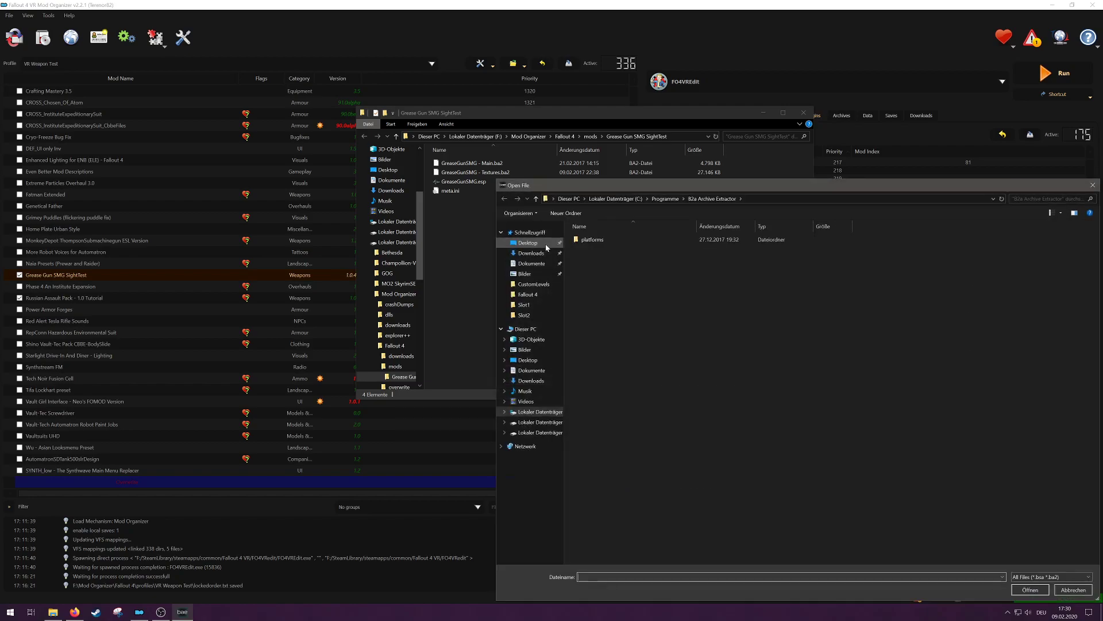
pyautogui.click(539, 433)
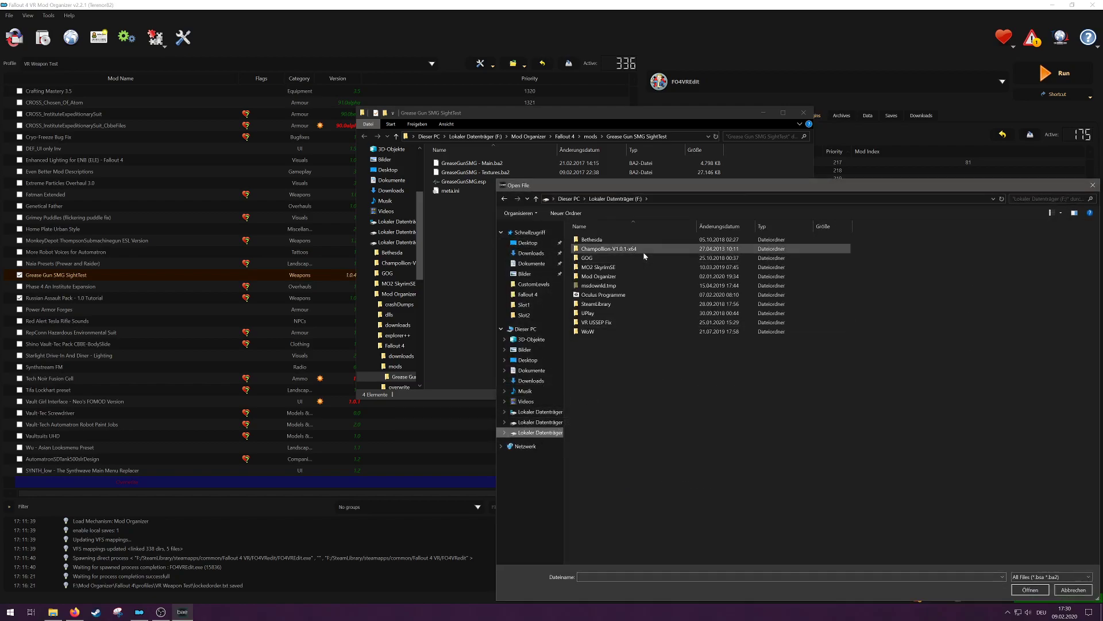
pyautogui.doubleClick(632, 276)
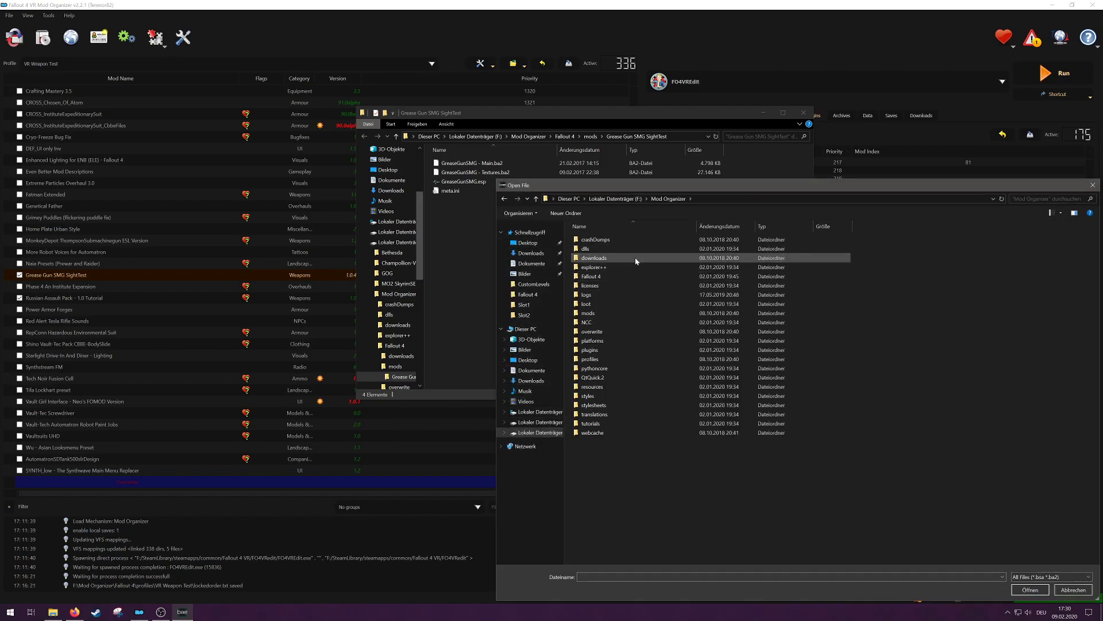
pyautogui.doubleClick(632, 277)
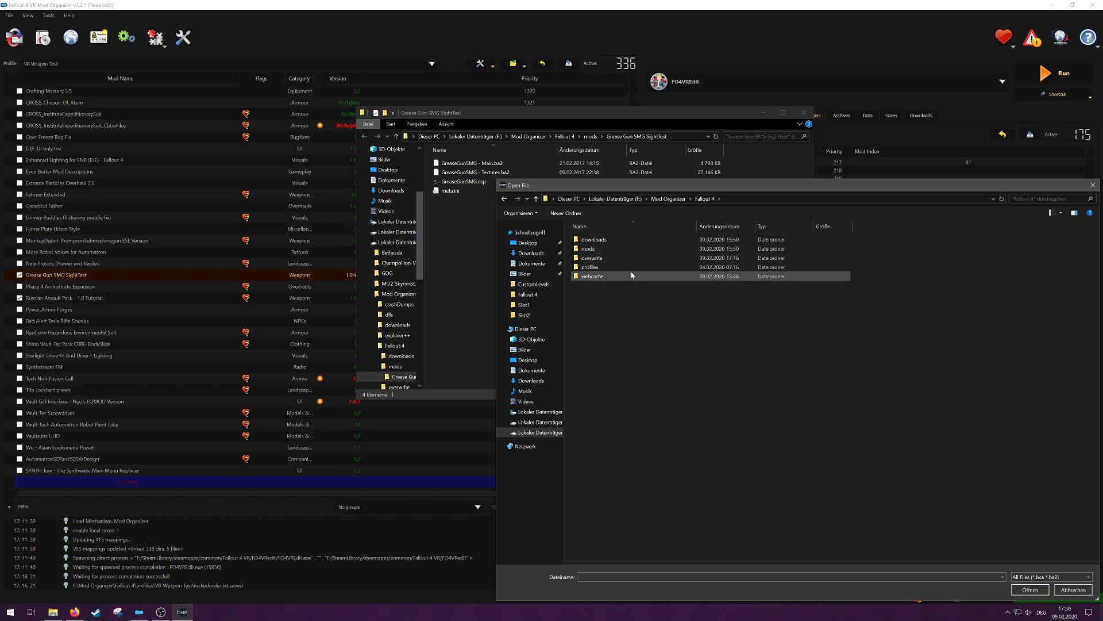
pyautogui.doubleClick(640, 248)
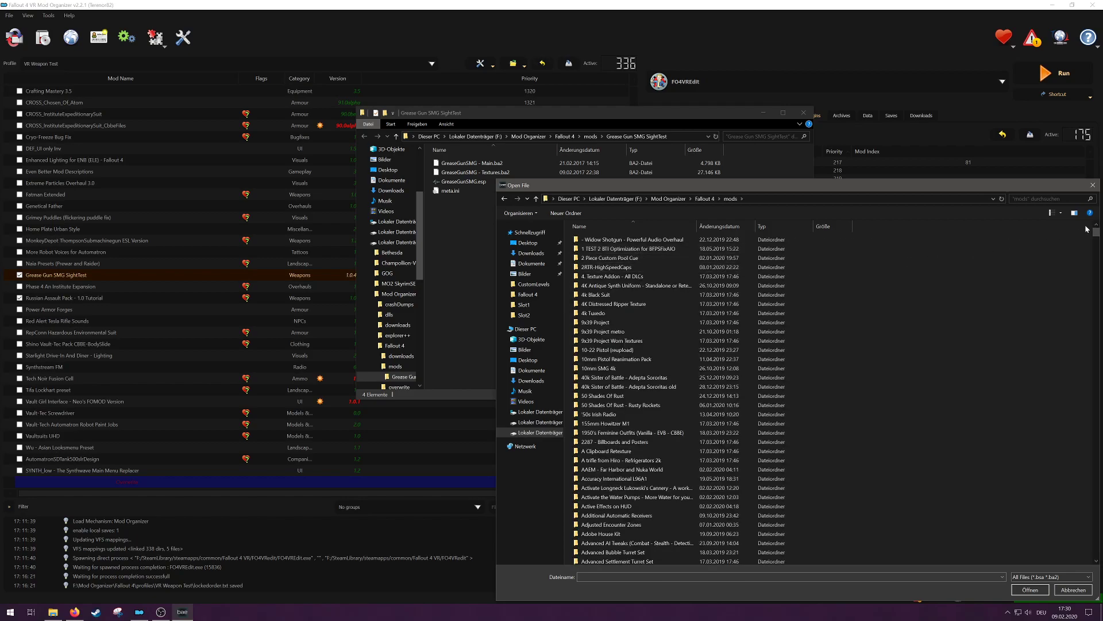
pyautogui.moveTo(1096, 232); pyautogui.dragTo(1096, 335)
pyautogui.scroll(-6, 736, 528)
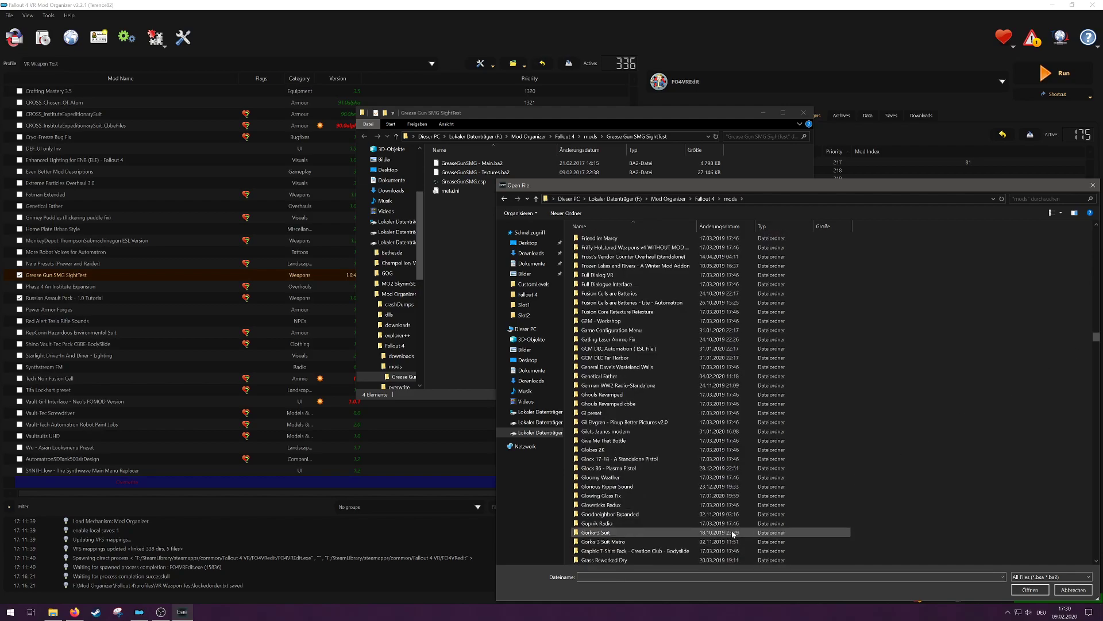
pyautogui.doubleClick(718, 533)
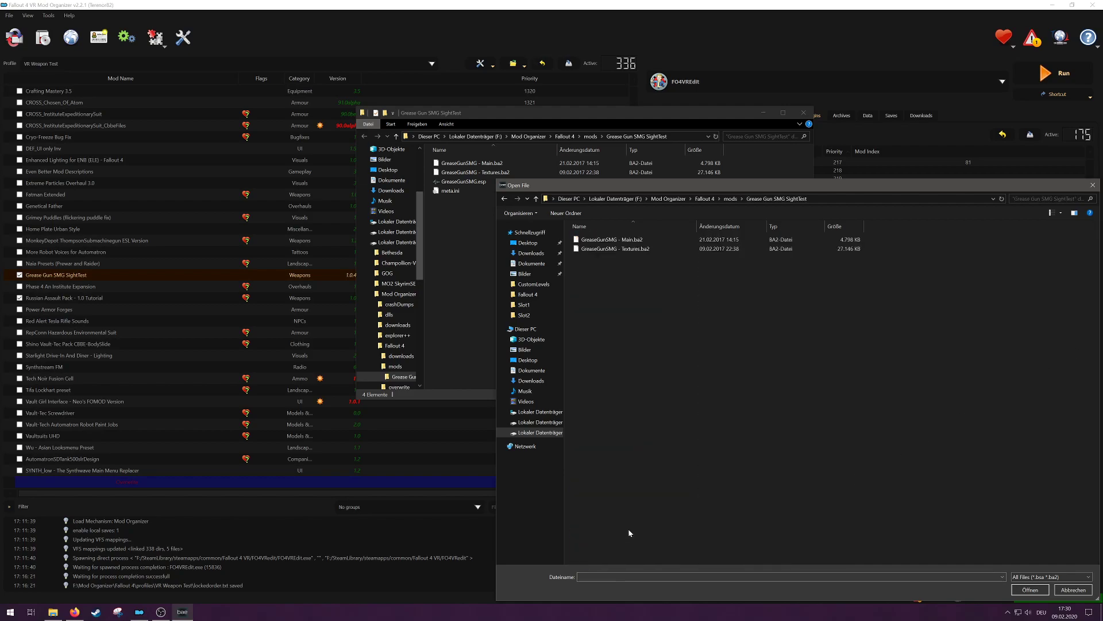
pyautogui.click(631, 240)
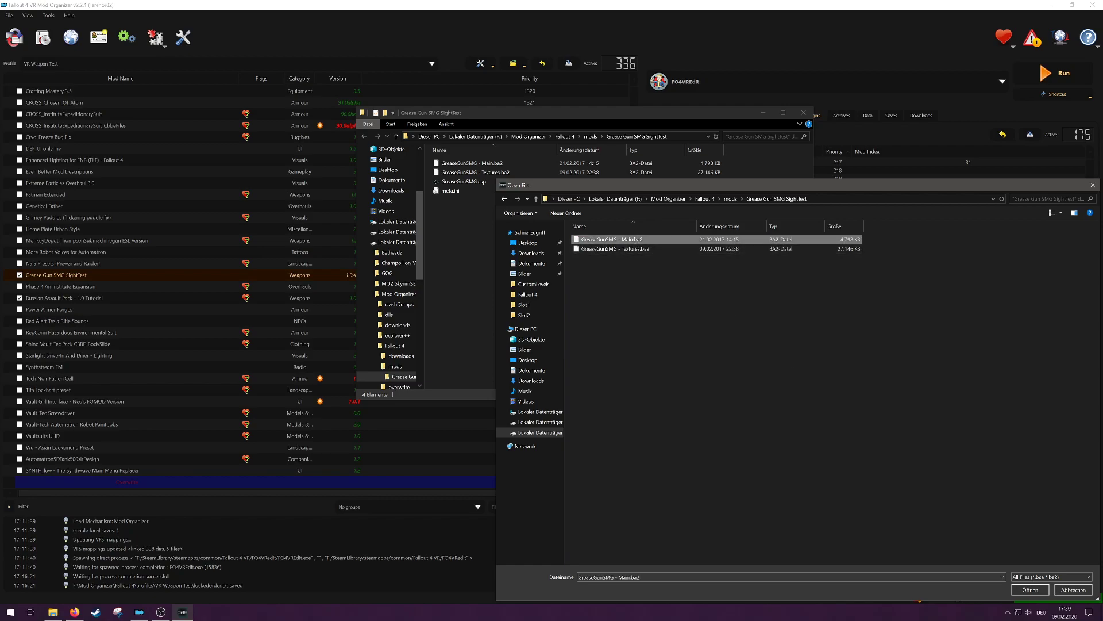
pyautogui.click(1031, 589)
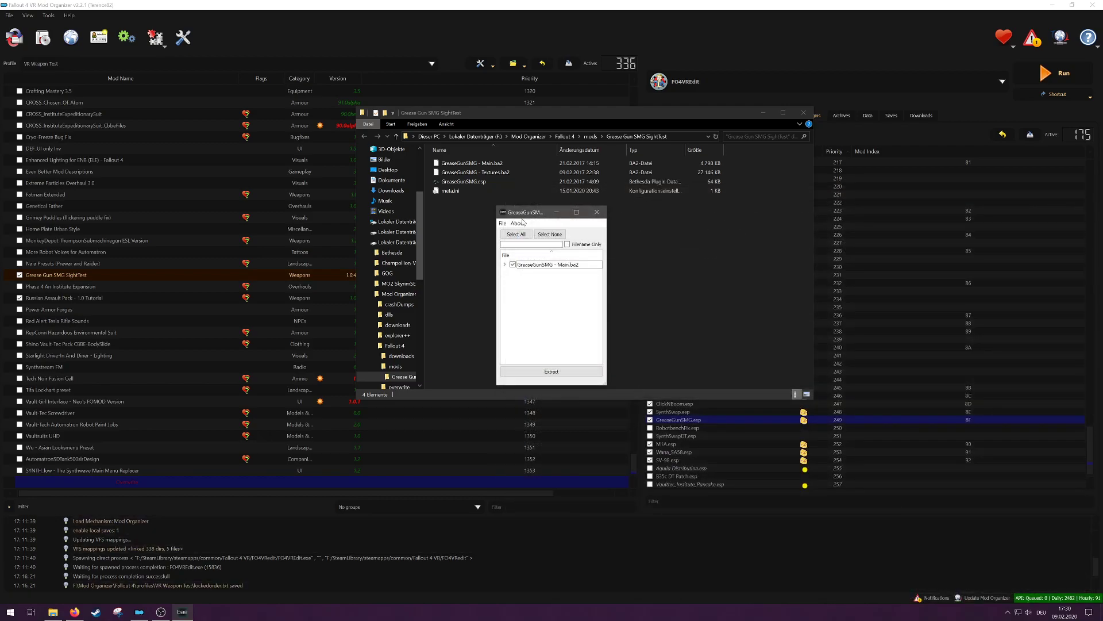
# Step: Extract only GreaseGunReflexSight_1.nif and GreaseGunReflexSight_1_Dot.nif from the archive's Meshes/Weapons/GreaseGun folder into the Grease Gun SMG SightTest mod folder
pyautogui.click(550, 234)
pyautogui.click(505, 265)
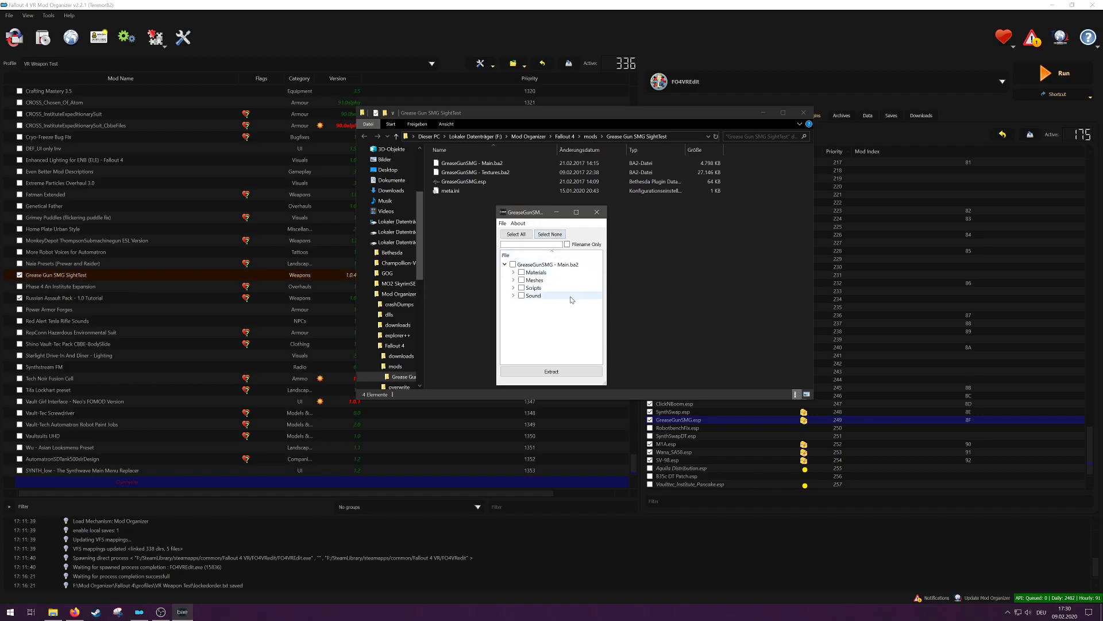
pyautogui.click(513, 281)
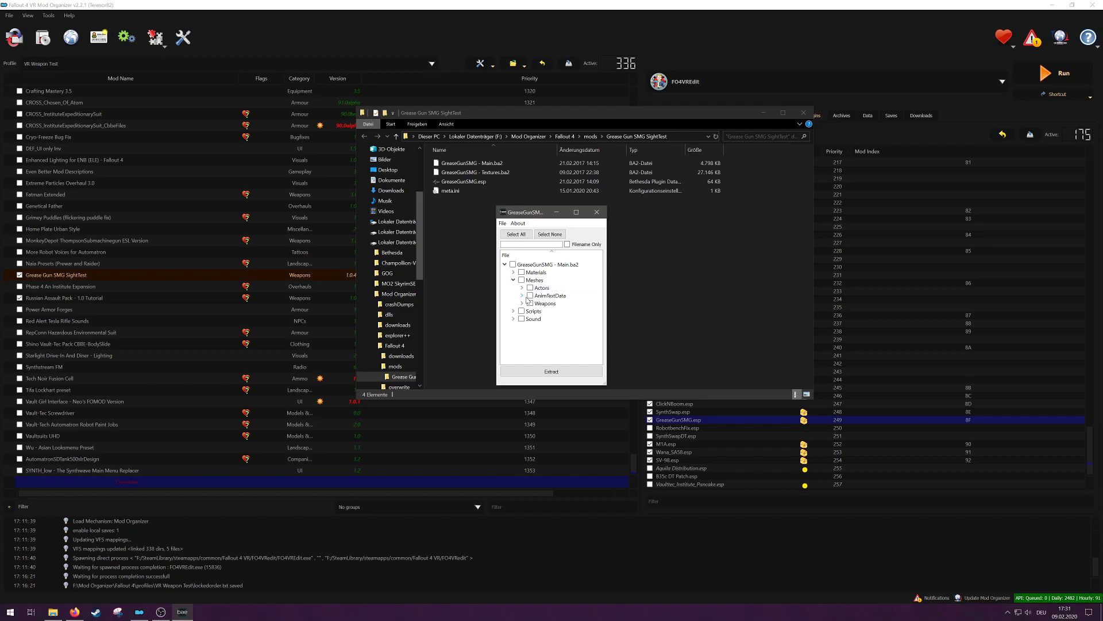
pyautogui.click(522, 304)
pyautogui.click(530, 311)
pyautogui.moveTo(605, 383); pyautogui.dragTo(691, 498)
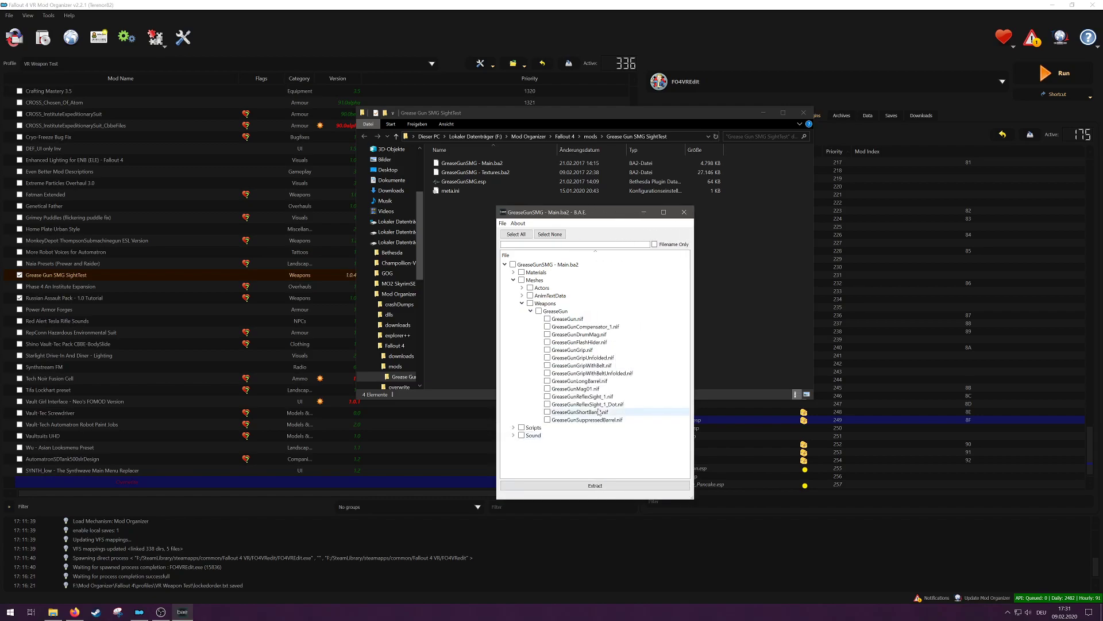
pyautogui.click(547, 396)
pyautogui.click(547, 404)
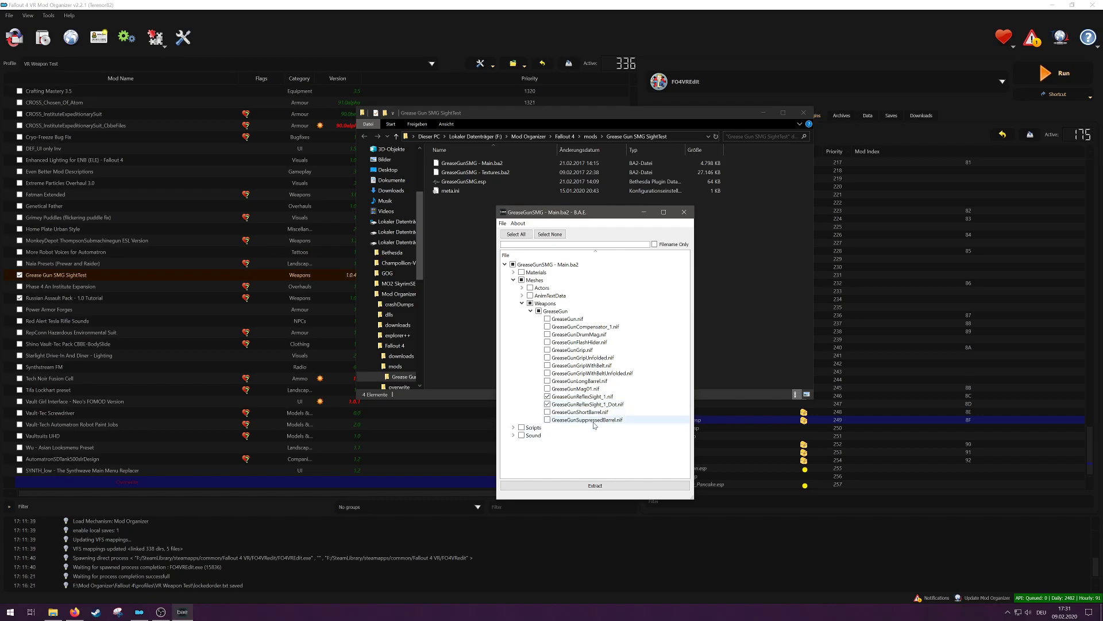
pyautogui.click(611, 488)
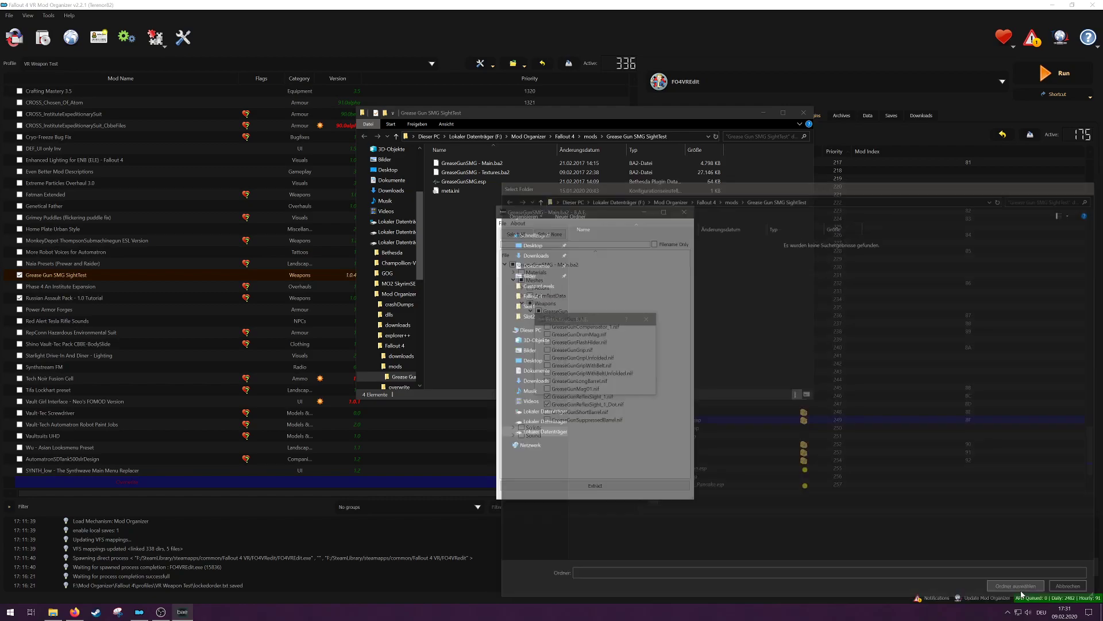
pyautogui.click(1019, 589)
# Step: Switch to Explorer and open the extracted GreaseGunReflexSight_1.nif from the mod's Meshes/Weapons/GreaseGun folder in NifSkope
pyautogui.click(568, 194)
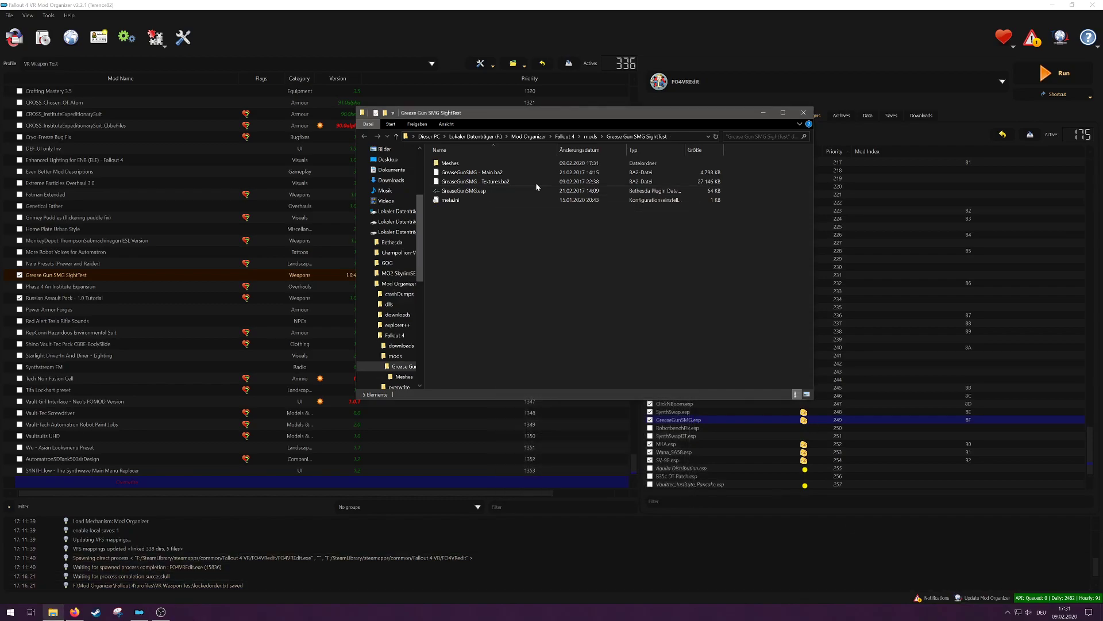
pyautogui.doubleClick(480, 161)
pyautogui.doubleClick(481, 162)
pyautogui.doubleClick(481, 162)
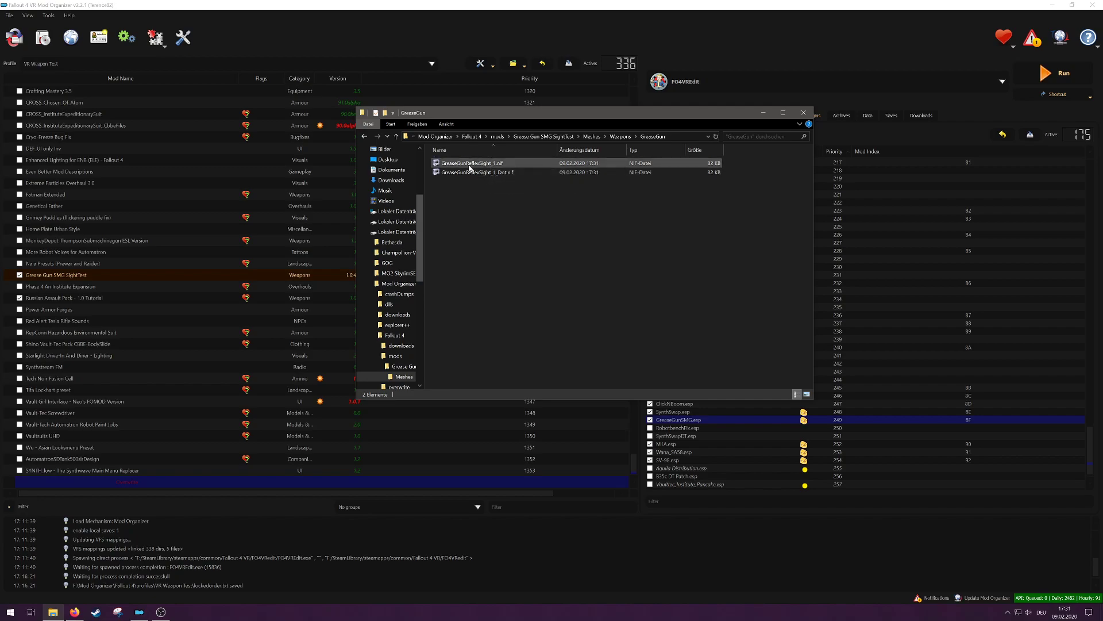
pyautogui.doubleClick(469, 164)
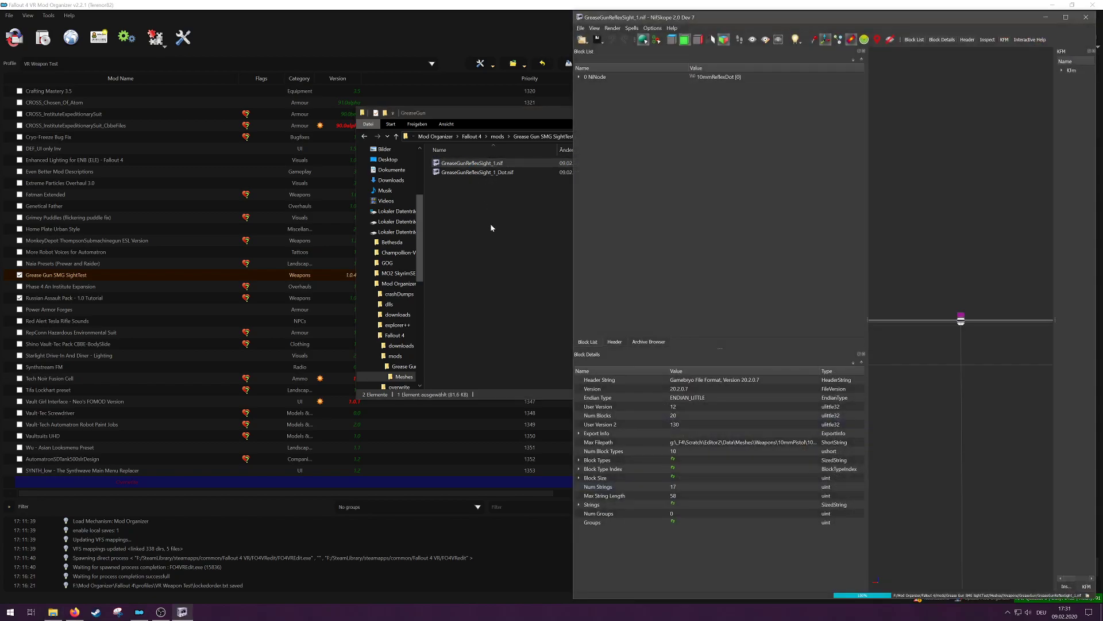
# Step: Remove the BSEffectShaderProperty block with the GGReflexGlass material from the sight's Glass007:0 shape
pyautogui.moveTo(983, 208)
pyautogui.mouseDown()
pyautogui.moveTo(977, 198)
pyautogui.moveTo(987, 201)
pyautogui.mouseUp()
pyautogui.scroll(12, 978, 211)
pyautogui.scroll(2, 978, 210)
pyautogui.click(977, 256)
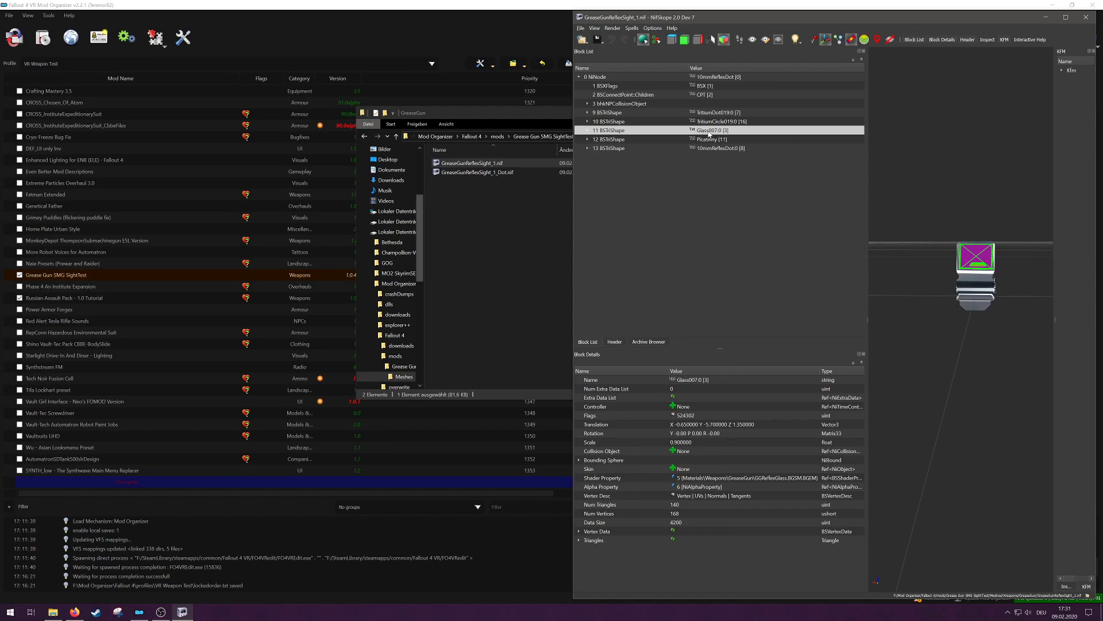
pyautogui.click(587, 131)
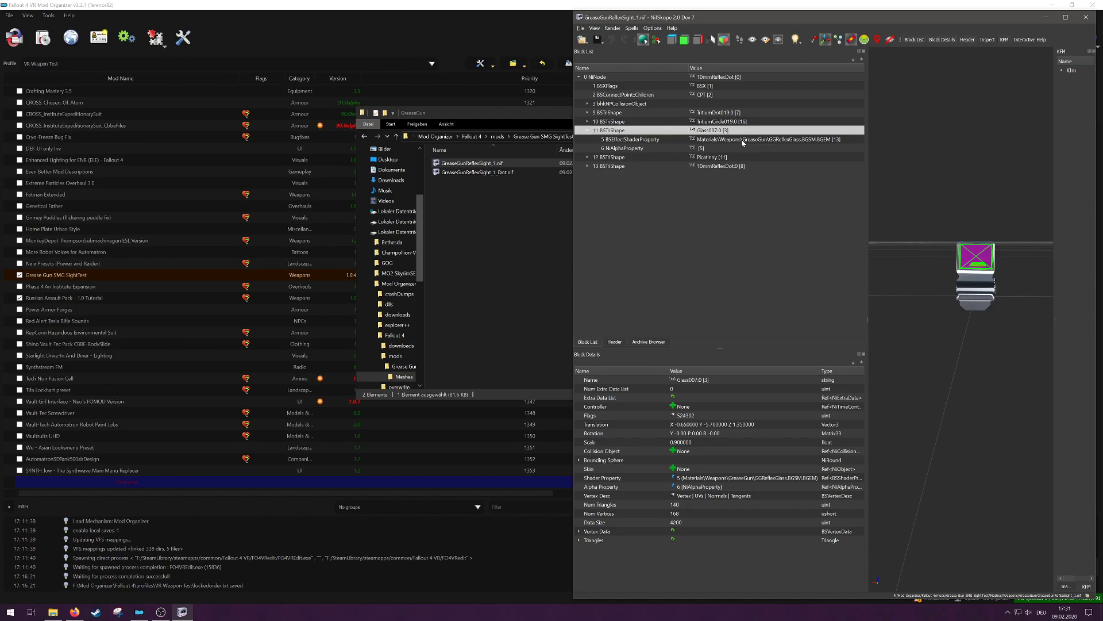
pyautogui.click(741, 139)
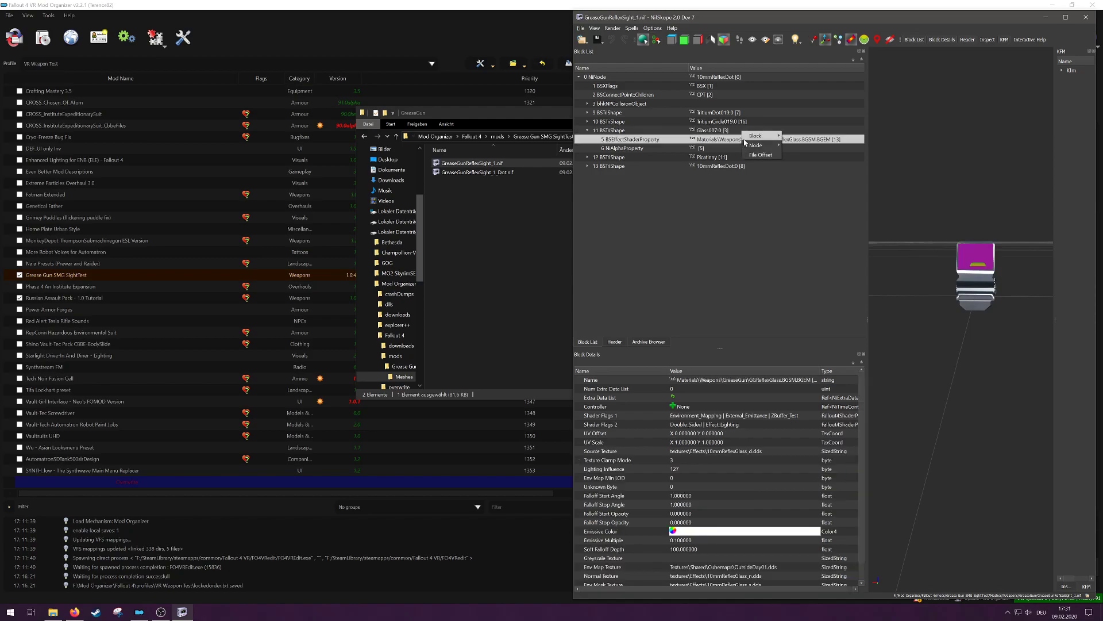
pyautogui.rightClick(731, 138)
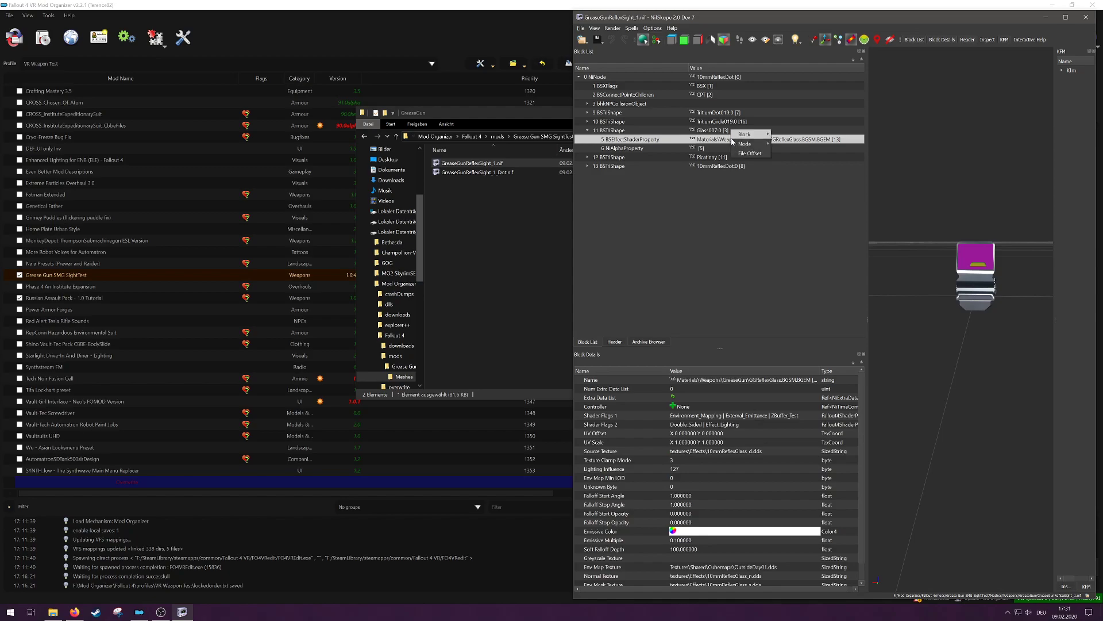
pyautogui.moveTo(758, 134)
pyautogui.click(788, 144)
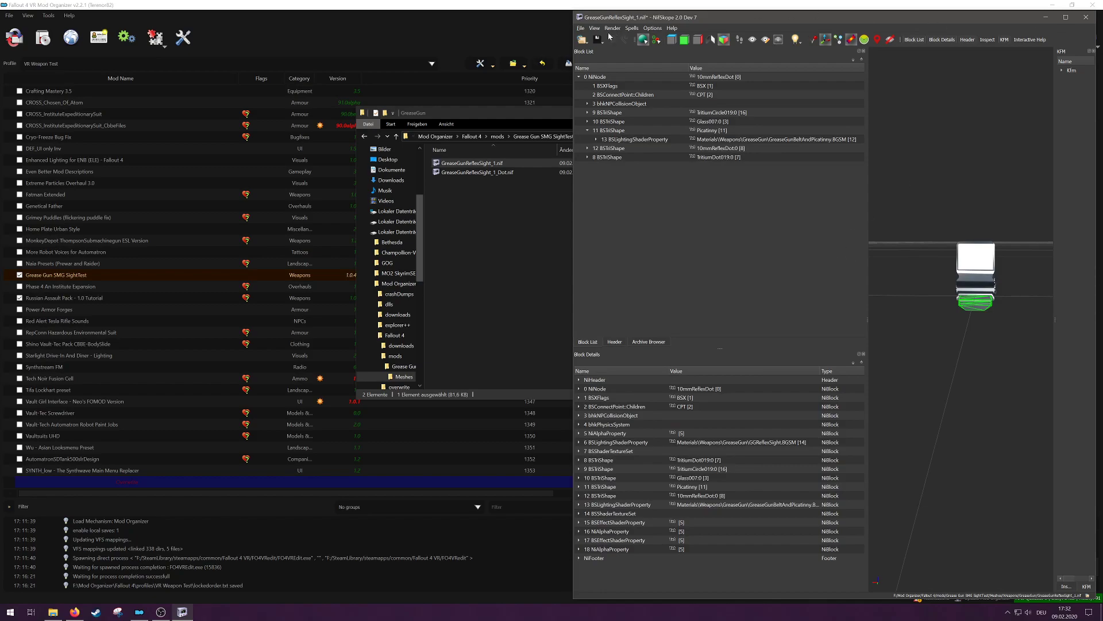
# Step: Save GreaseGunReflexSight_1.nif and close it
pyautogui.click(580, 27)
pyautogui.click(631, 95)
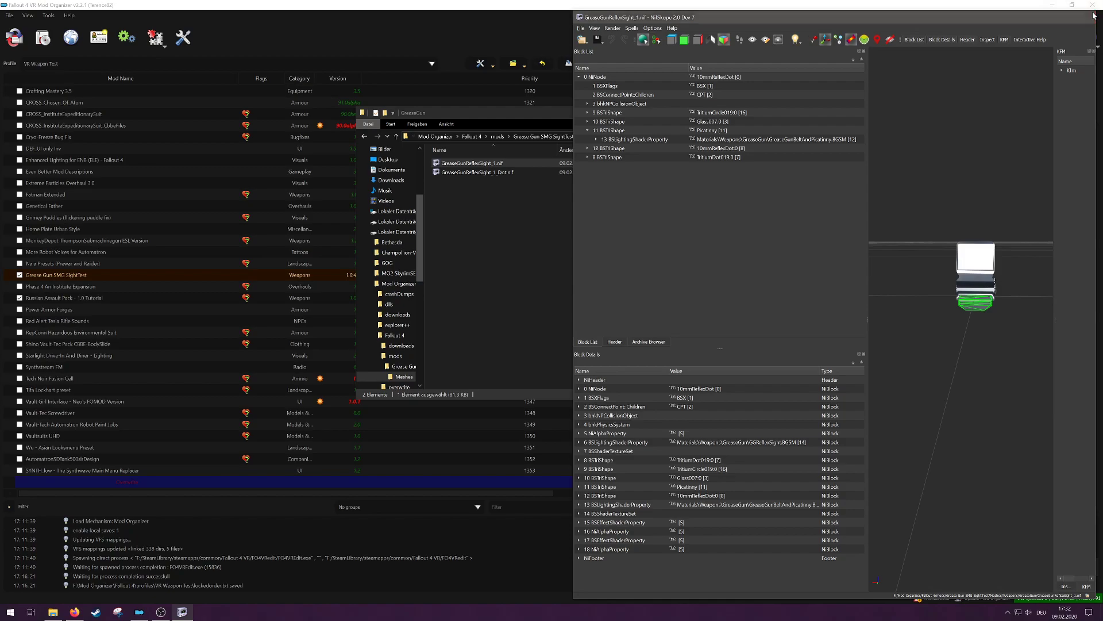
pyautogui.click(1093, 16)
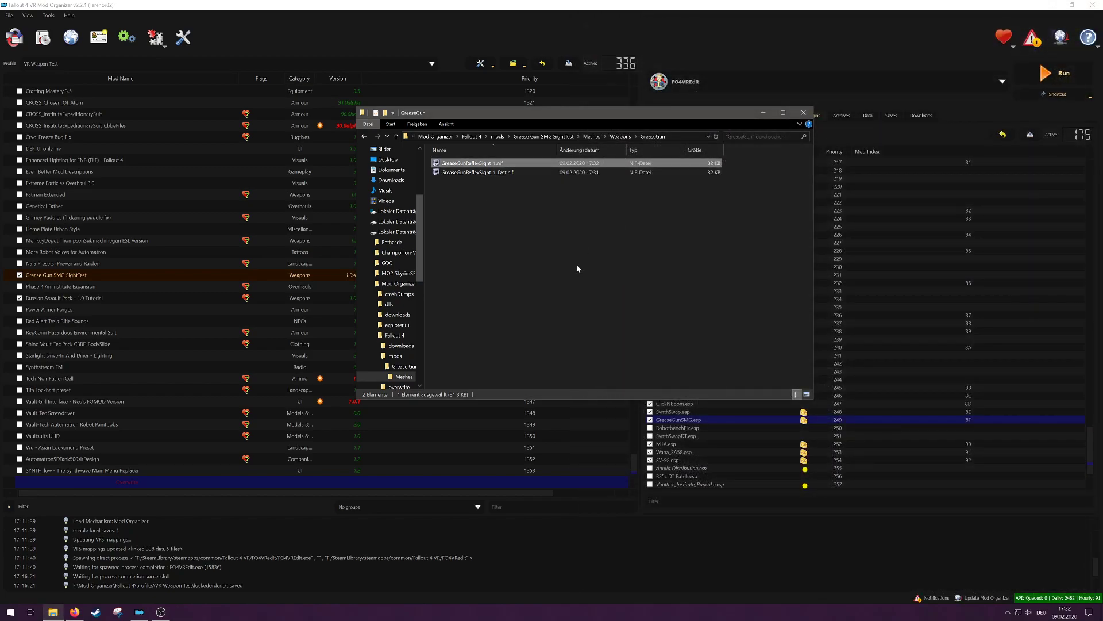